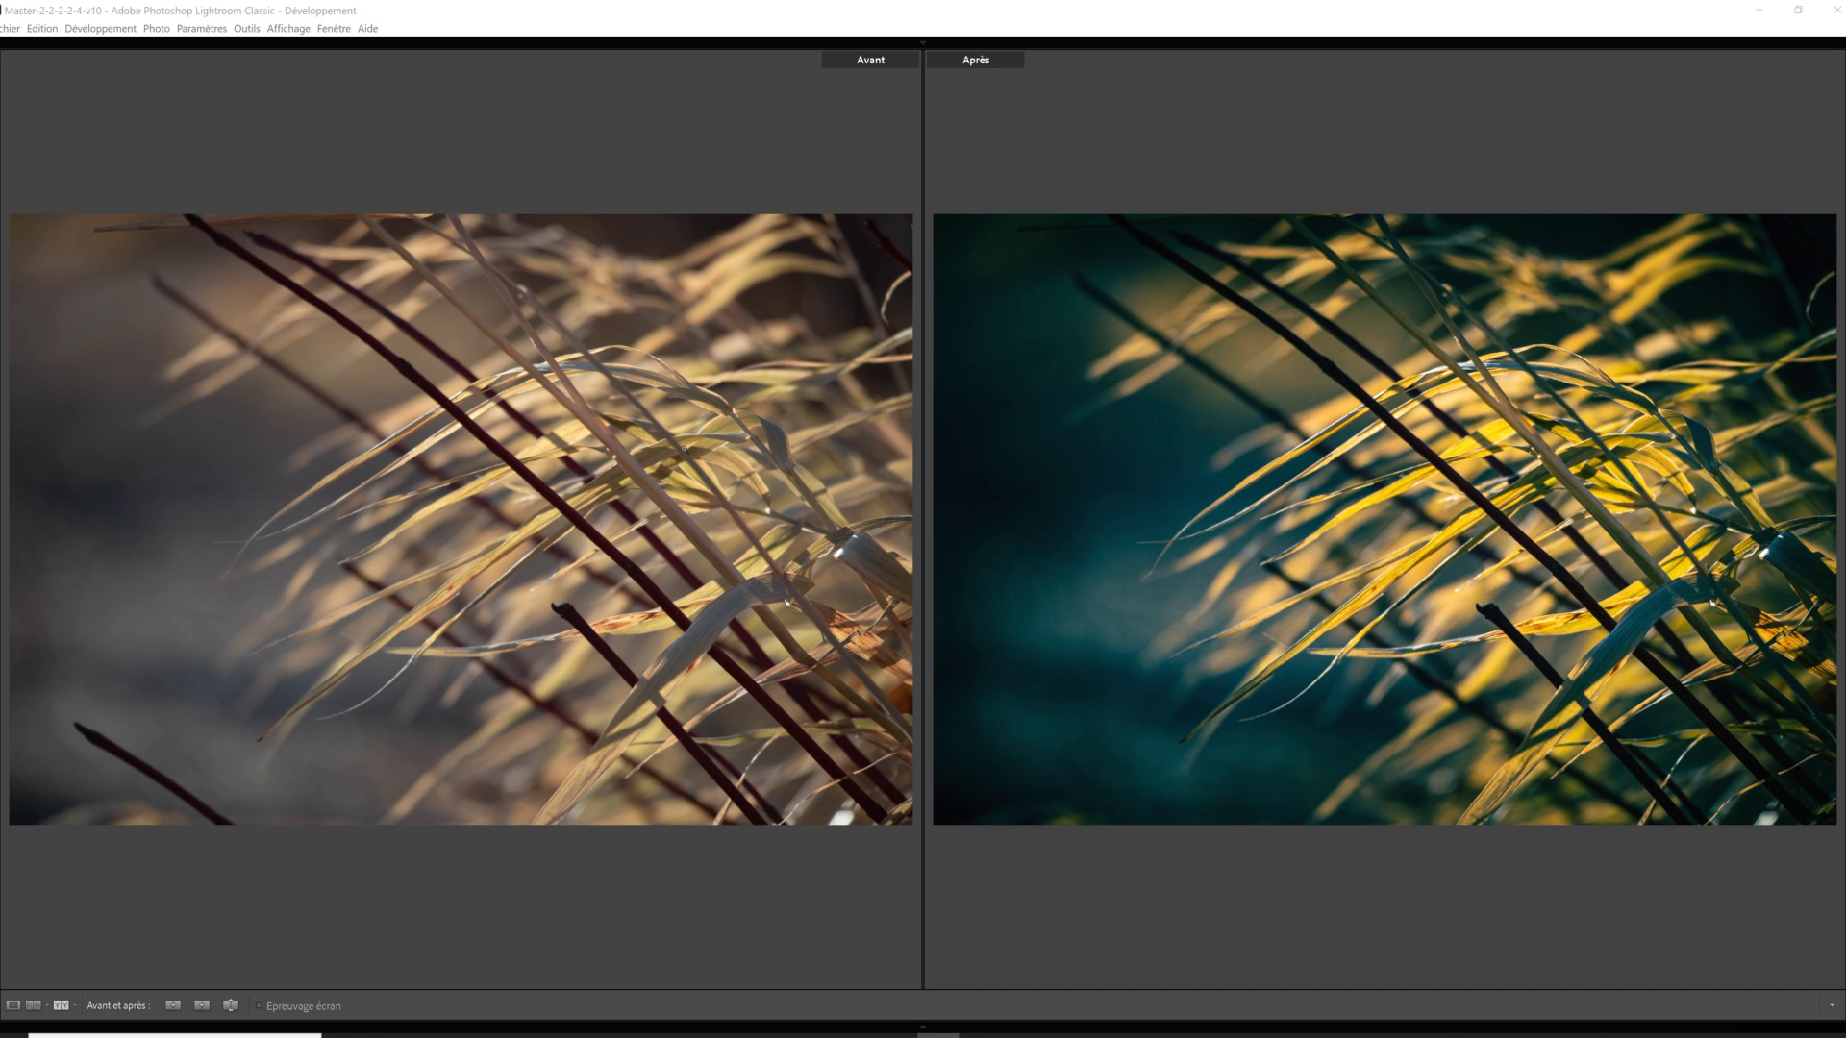
Show the original version of the grass photo on its own instead of the before/after comparison.
{"action": "key", "text": "backslash"}
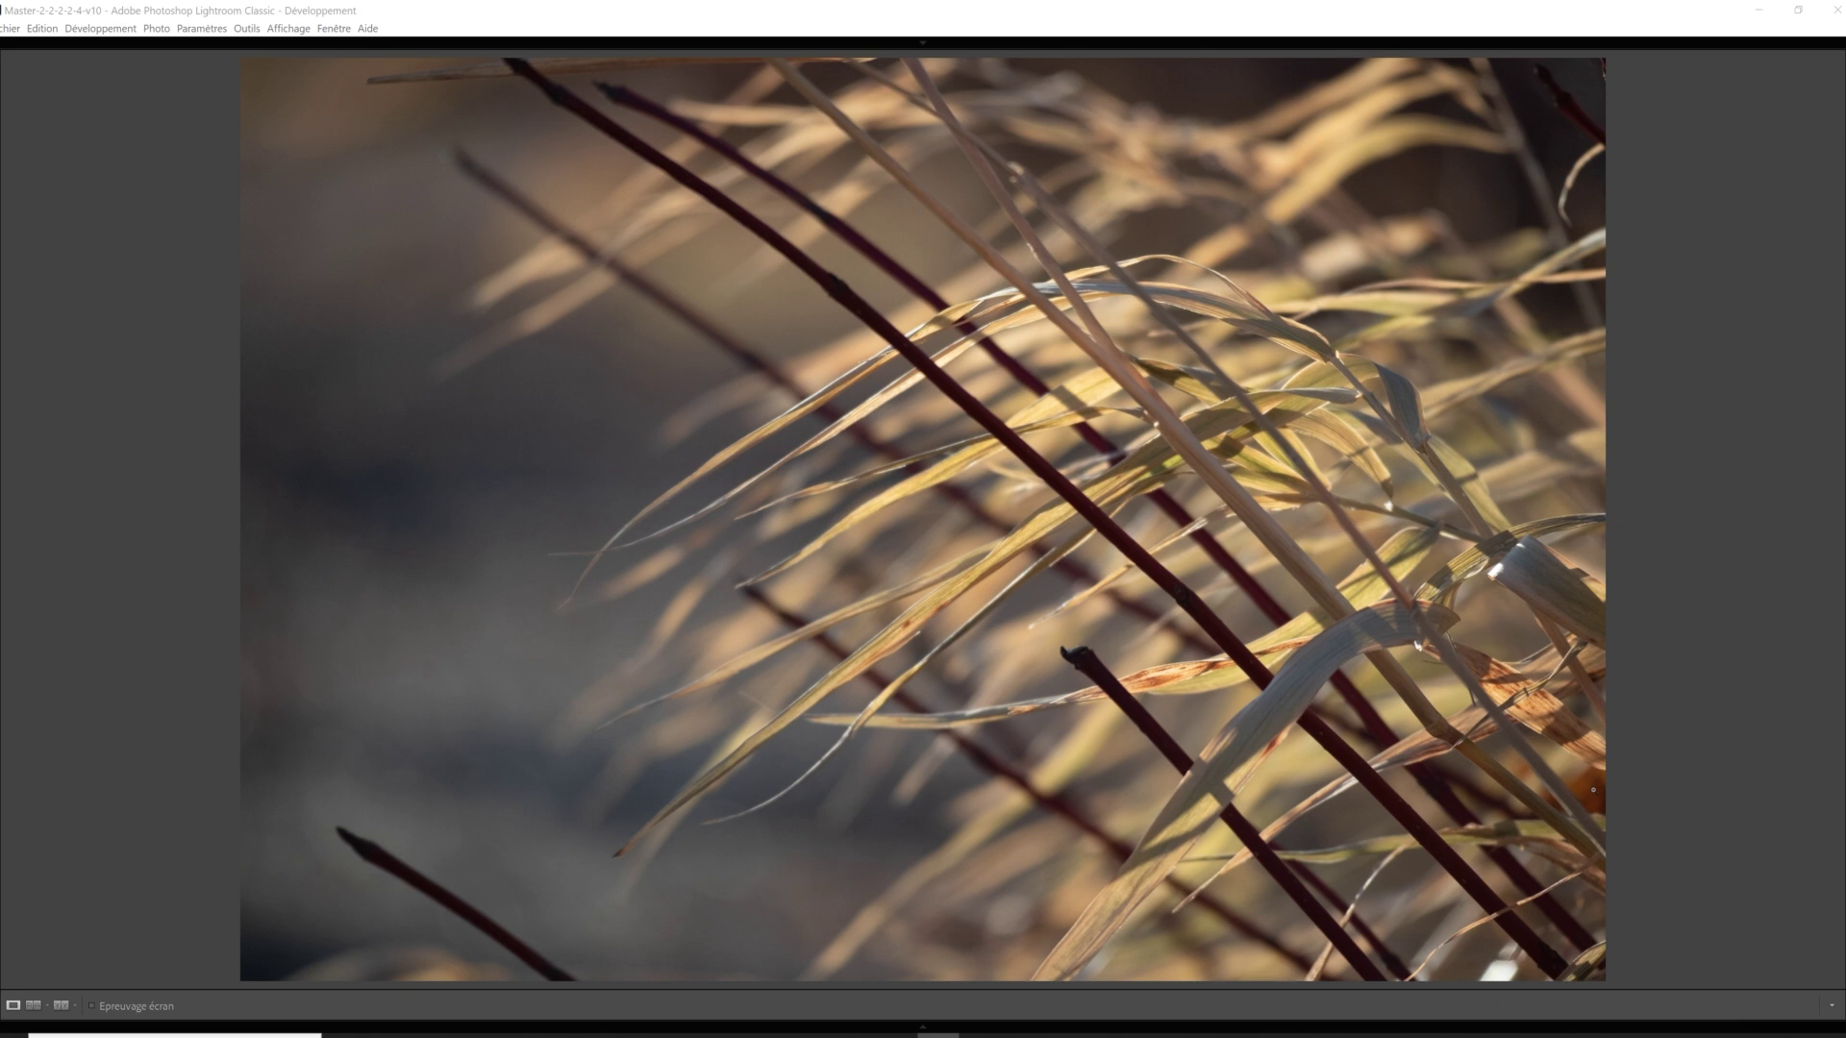
{"action": "key", "text": "backslash"}
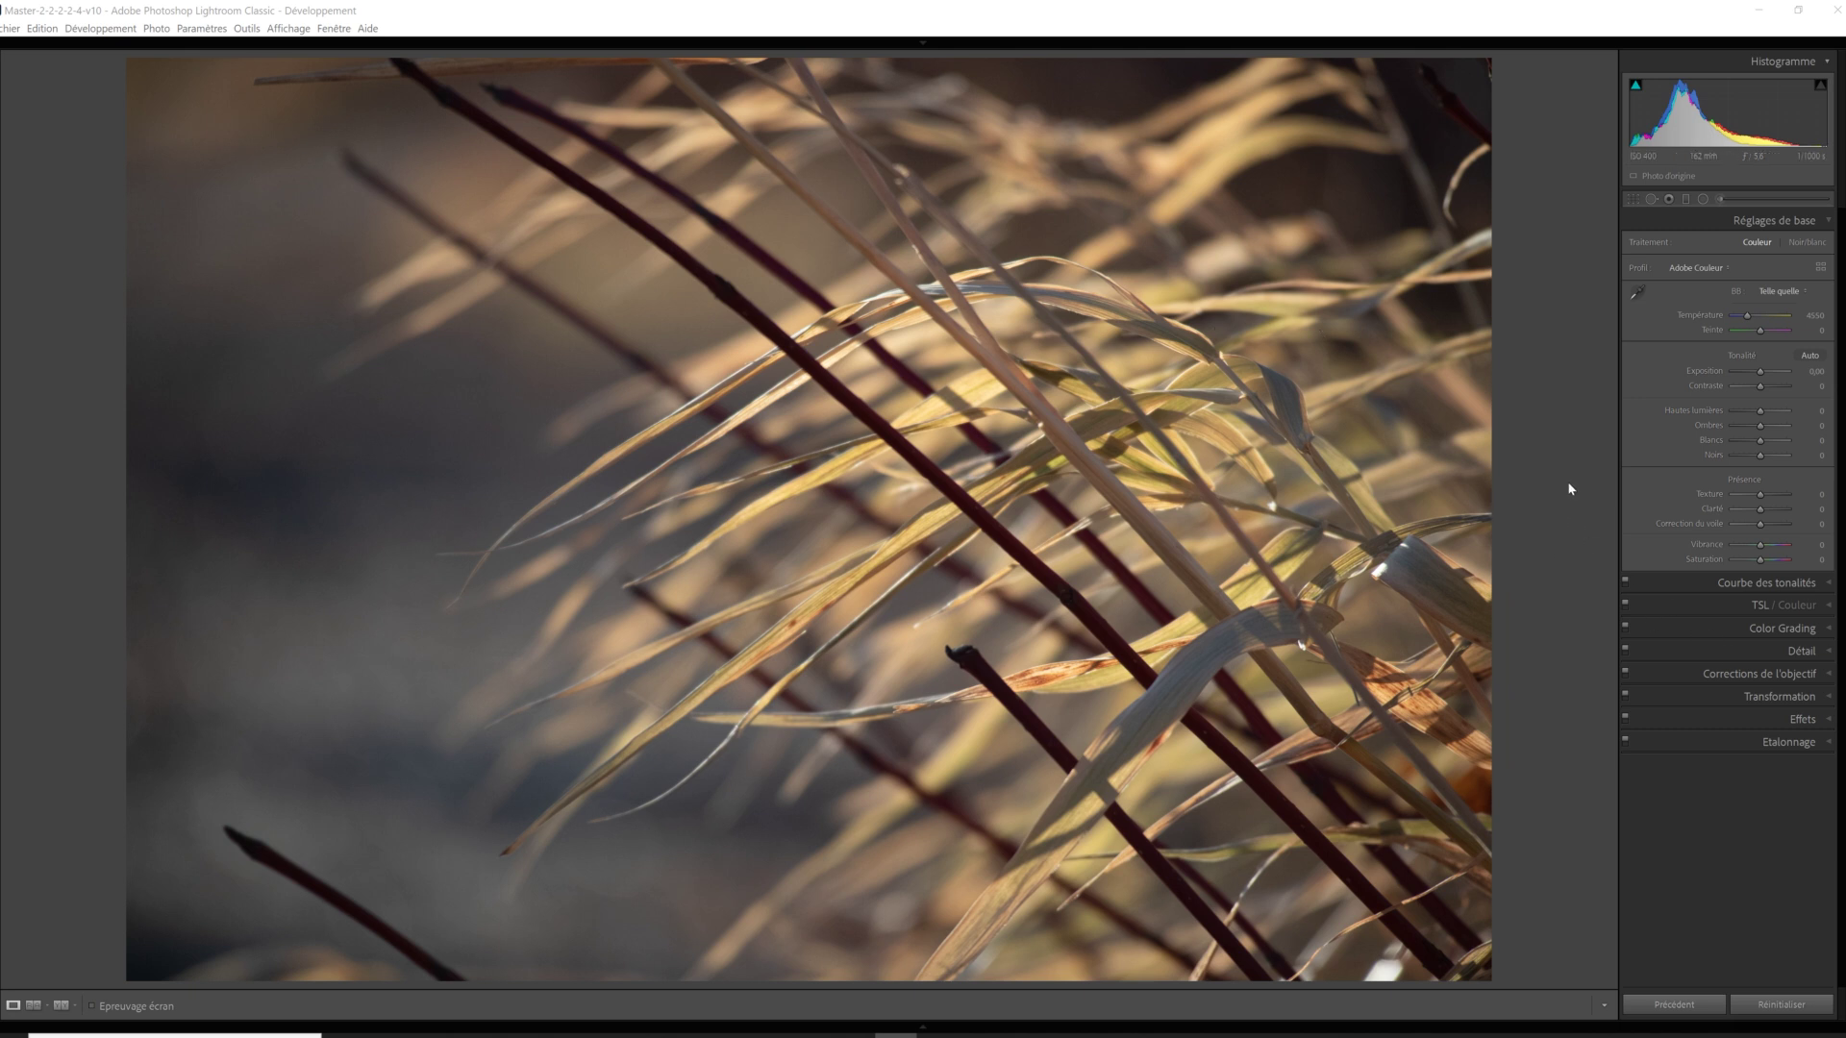
Apply the Adobe Paysage profile to the grass photo and slightly raise its tint and contrast.
{"action": "left_click", "coordinate": [1715, 269]}
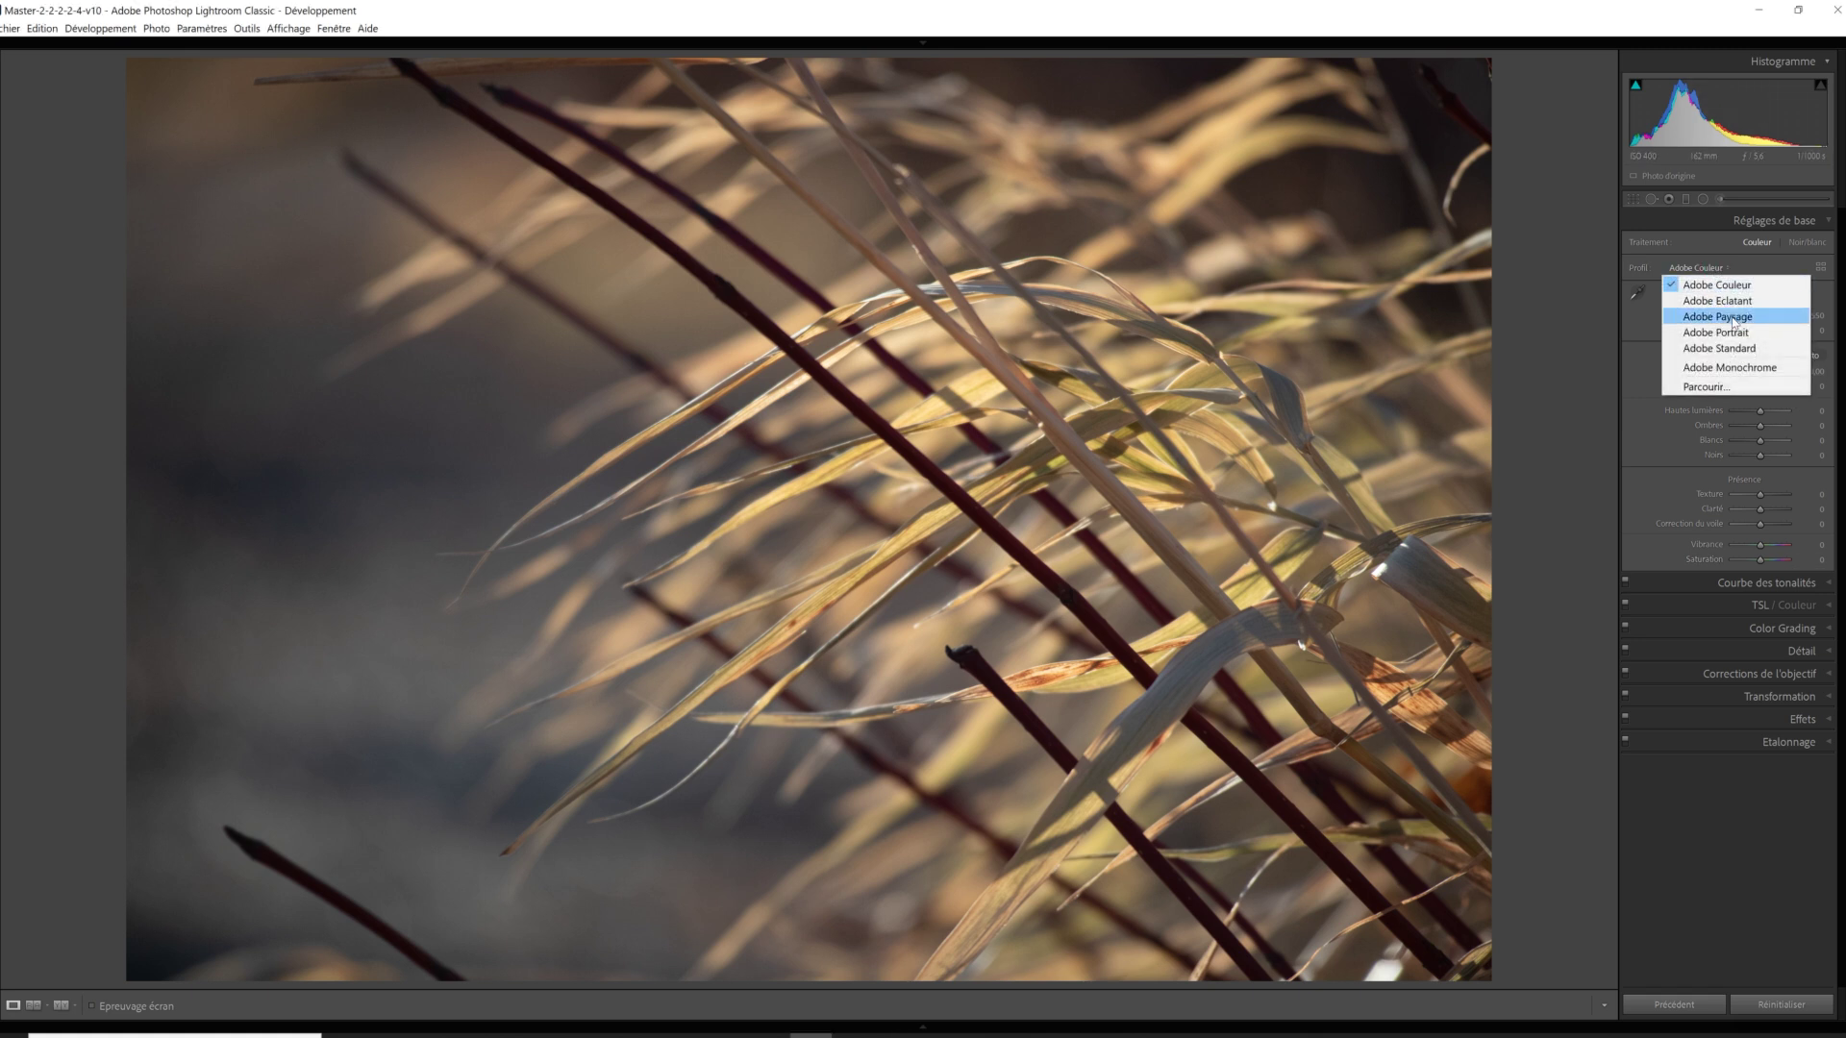
{"action": "left_click", "coordinate": [1732, 318]}
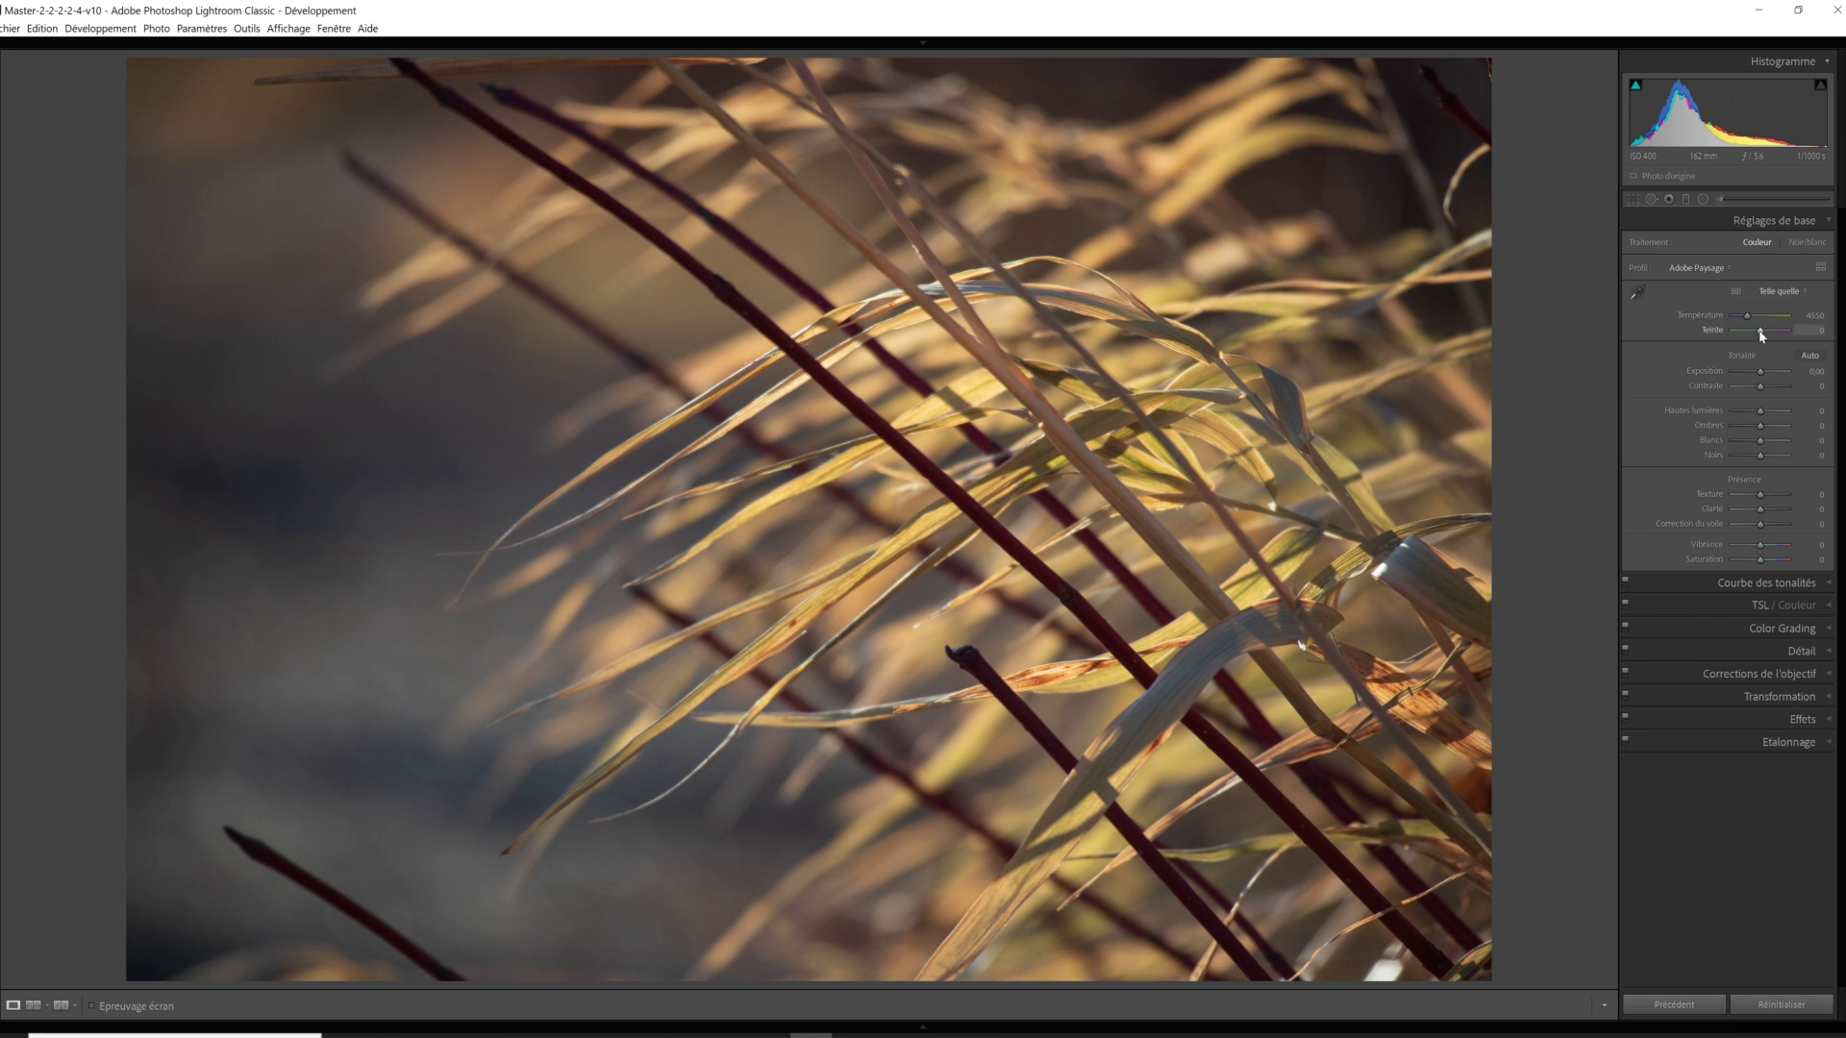
{"action": "left_click_drag", "start_coordinate": [1761, 333], "coordinate": [1762, 333]}
{"action": "left_click_drag", "start_coordinate": [1764, 390], "coordinate": [1765, 390]}
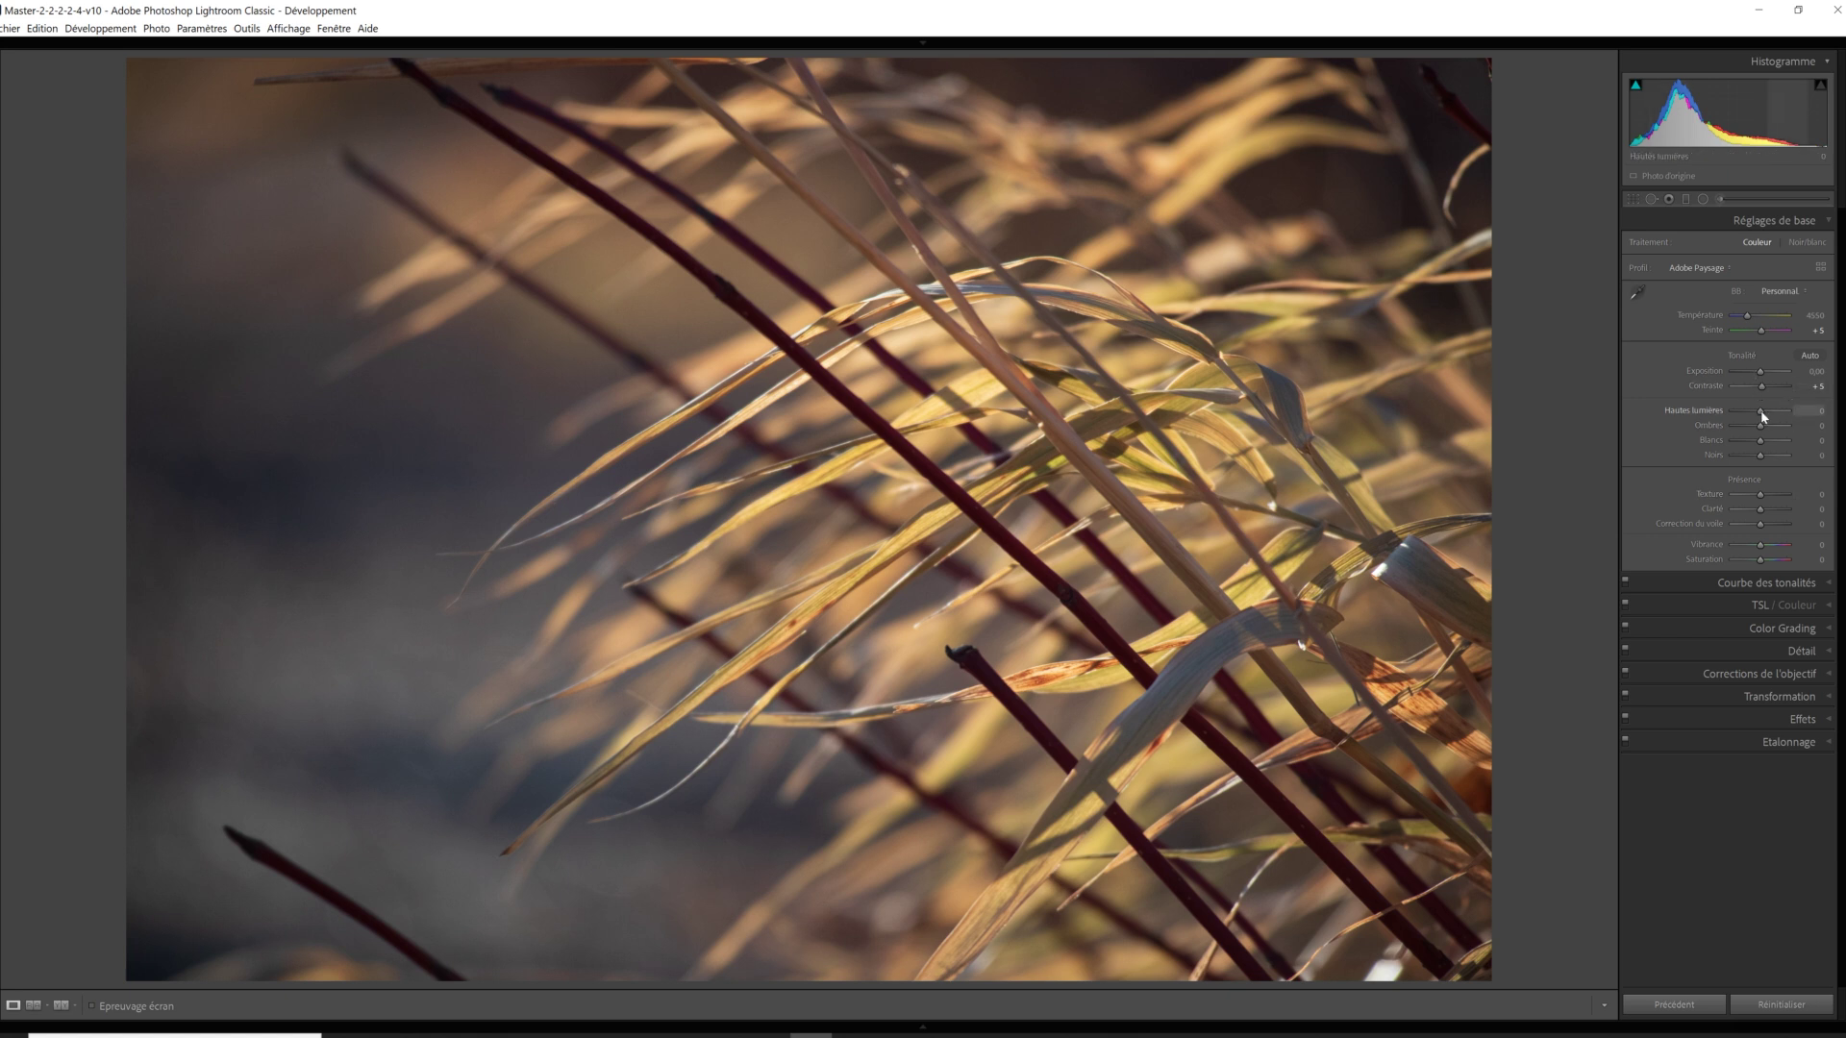
Raise the highlights to about +31, brighten the whites, darken the shadows and lower the blacks to about -11.
{"action": "left_click_drag", "start_coordinate": [1764, 416], "coordinate": [1771, 415]}
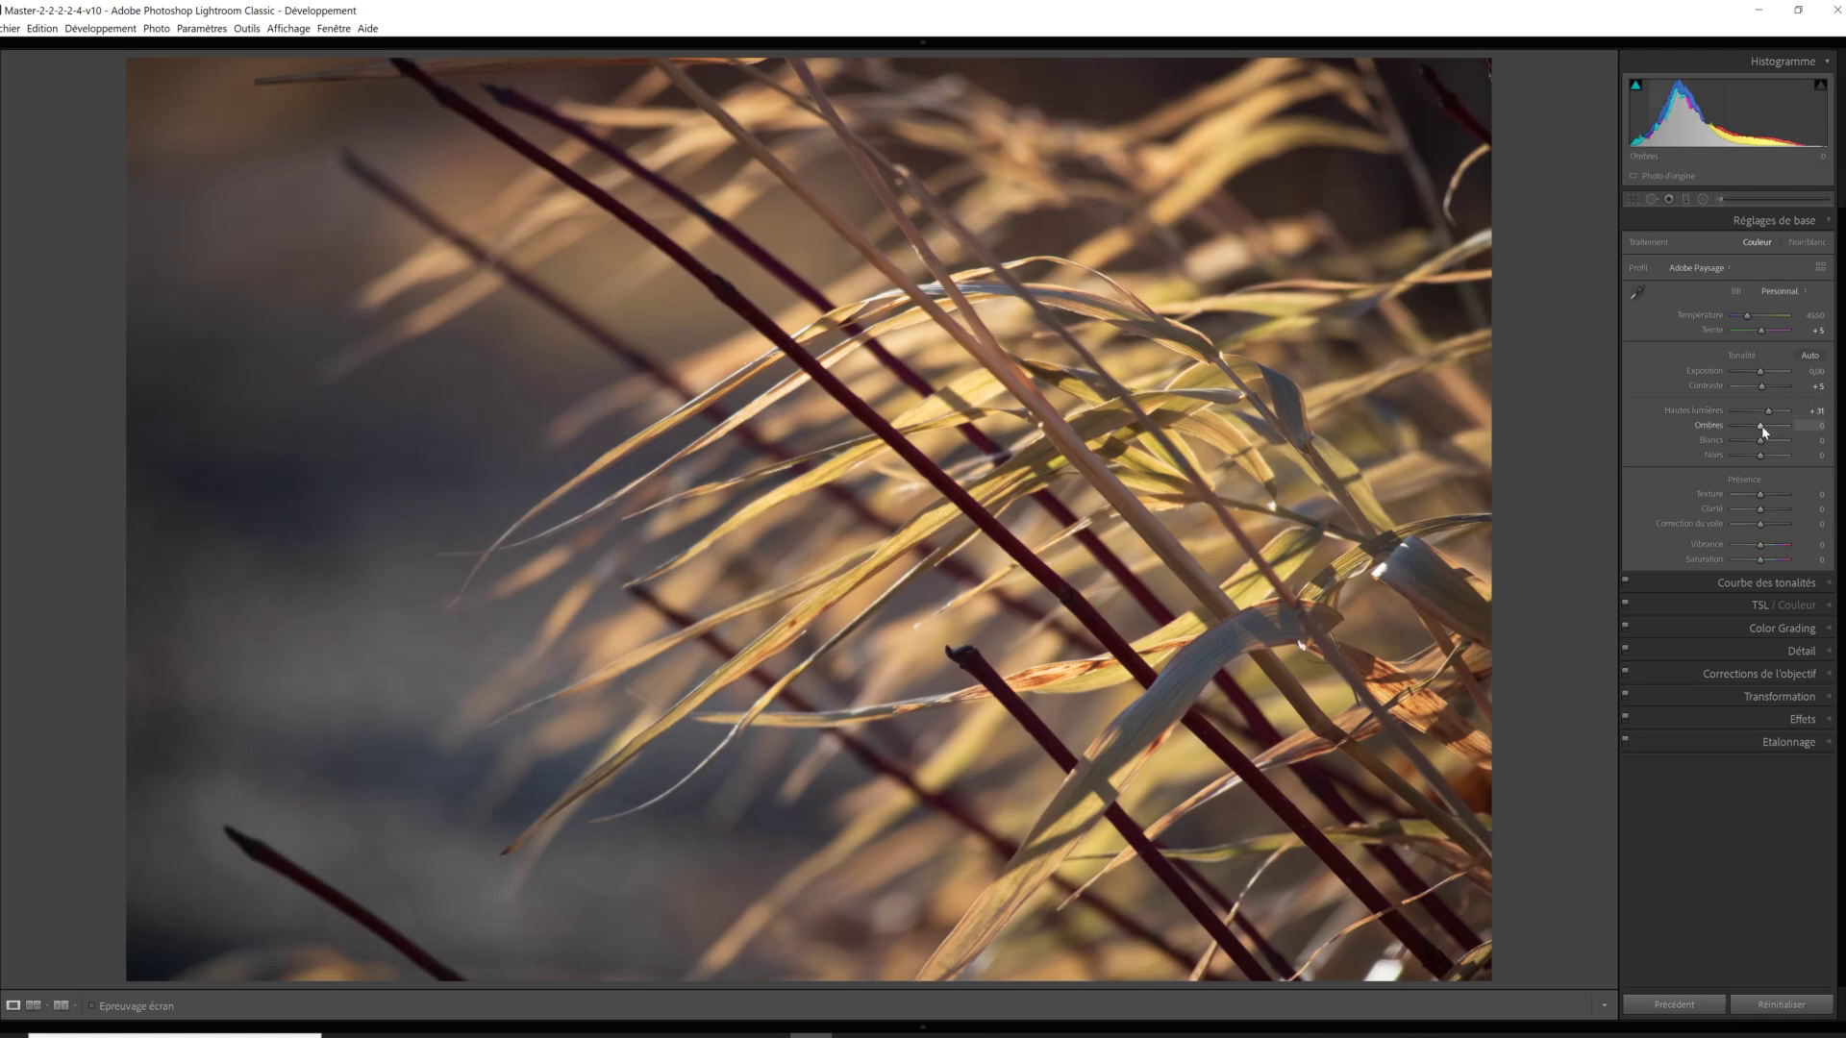
{"action": "left_click_drag", "start_coordinate": [1761, 425], "coordinate": [1749, 427]}
{"action": "mouse_move", "coordinate": [16, 651]}
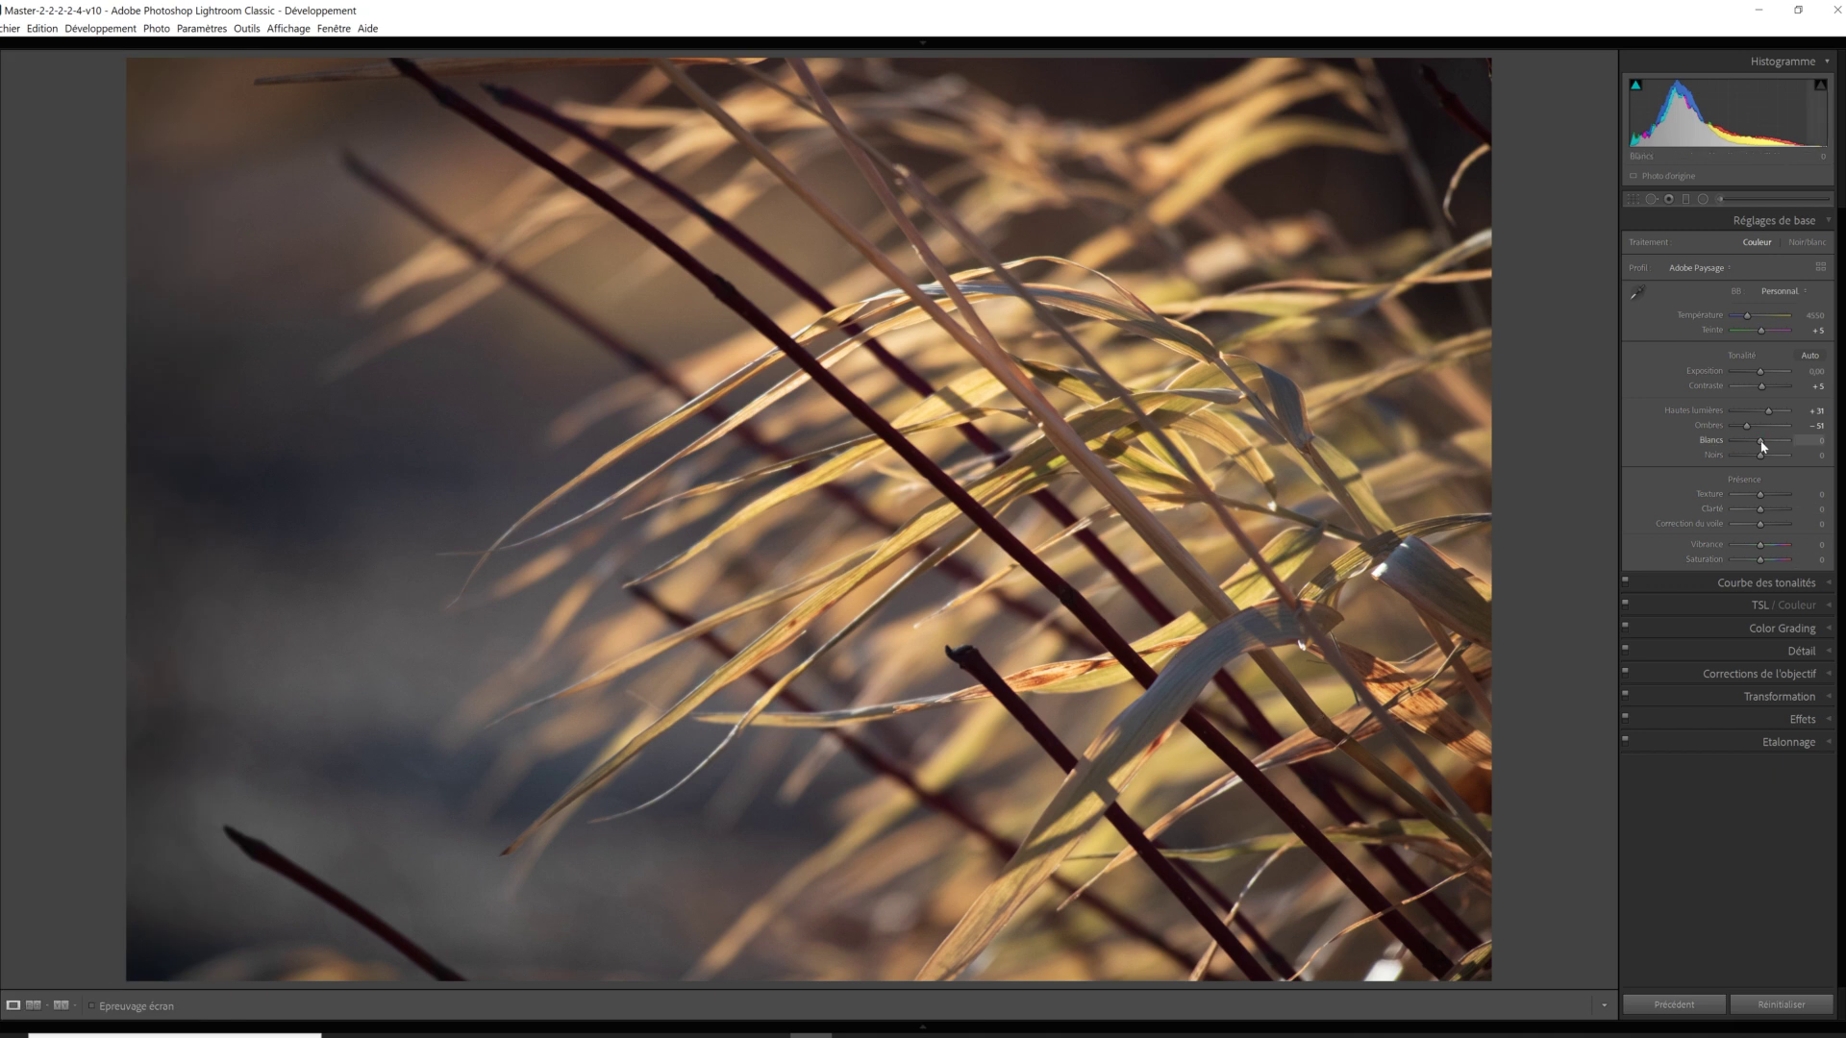
{"action": "left_click_drag", "start_coordinate": [1763, 446], "coordinate": [1769, 446]}
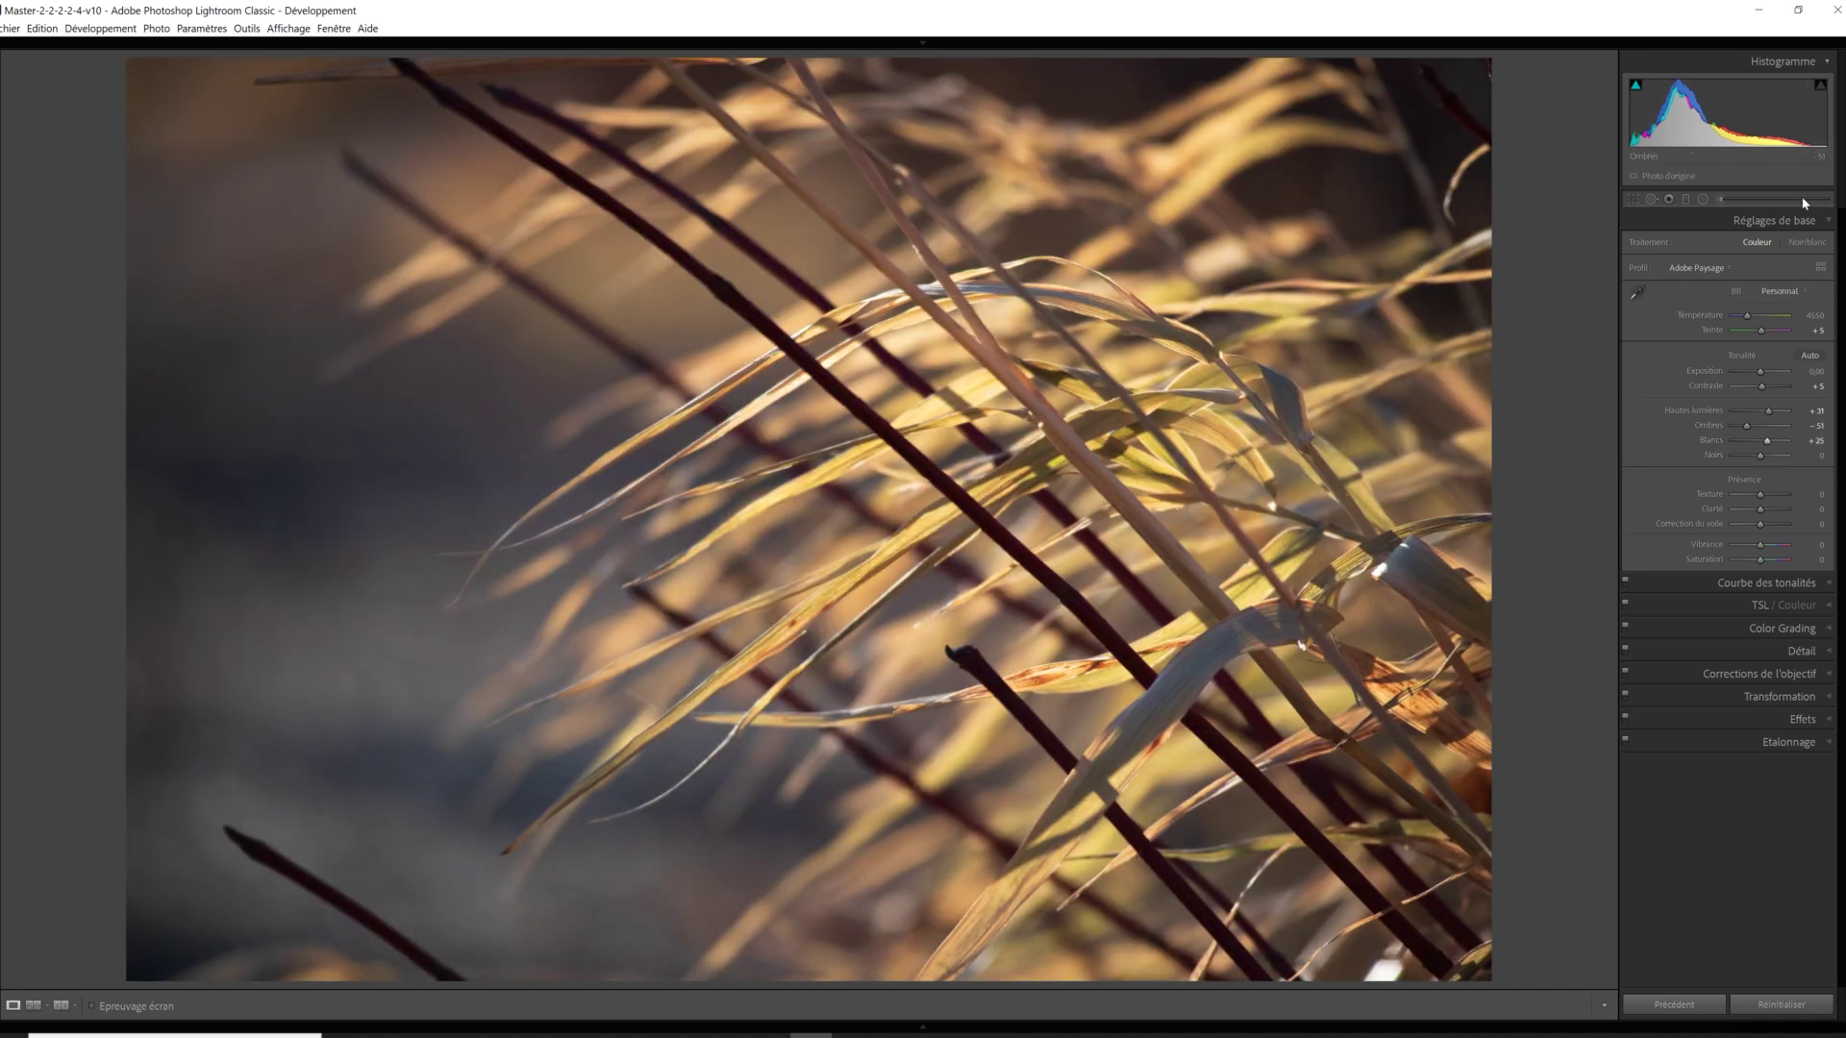
{"action": "left_click", "coordinate": [1761, 457], "text": "alt"}
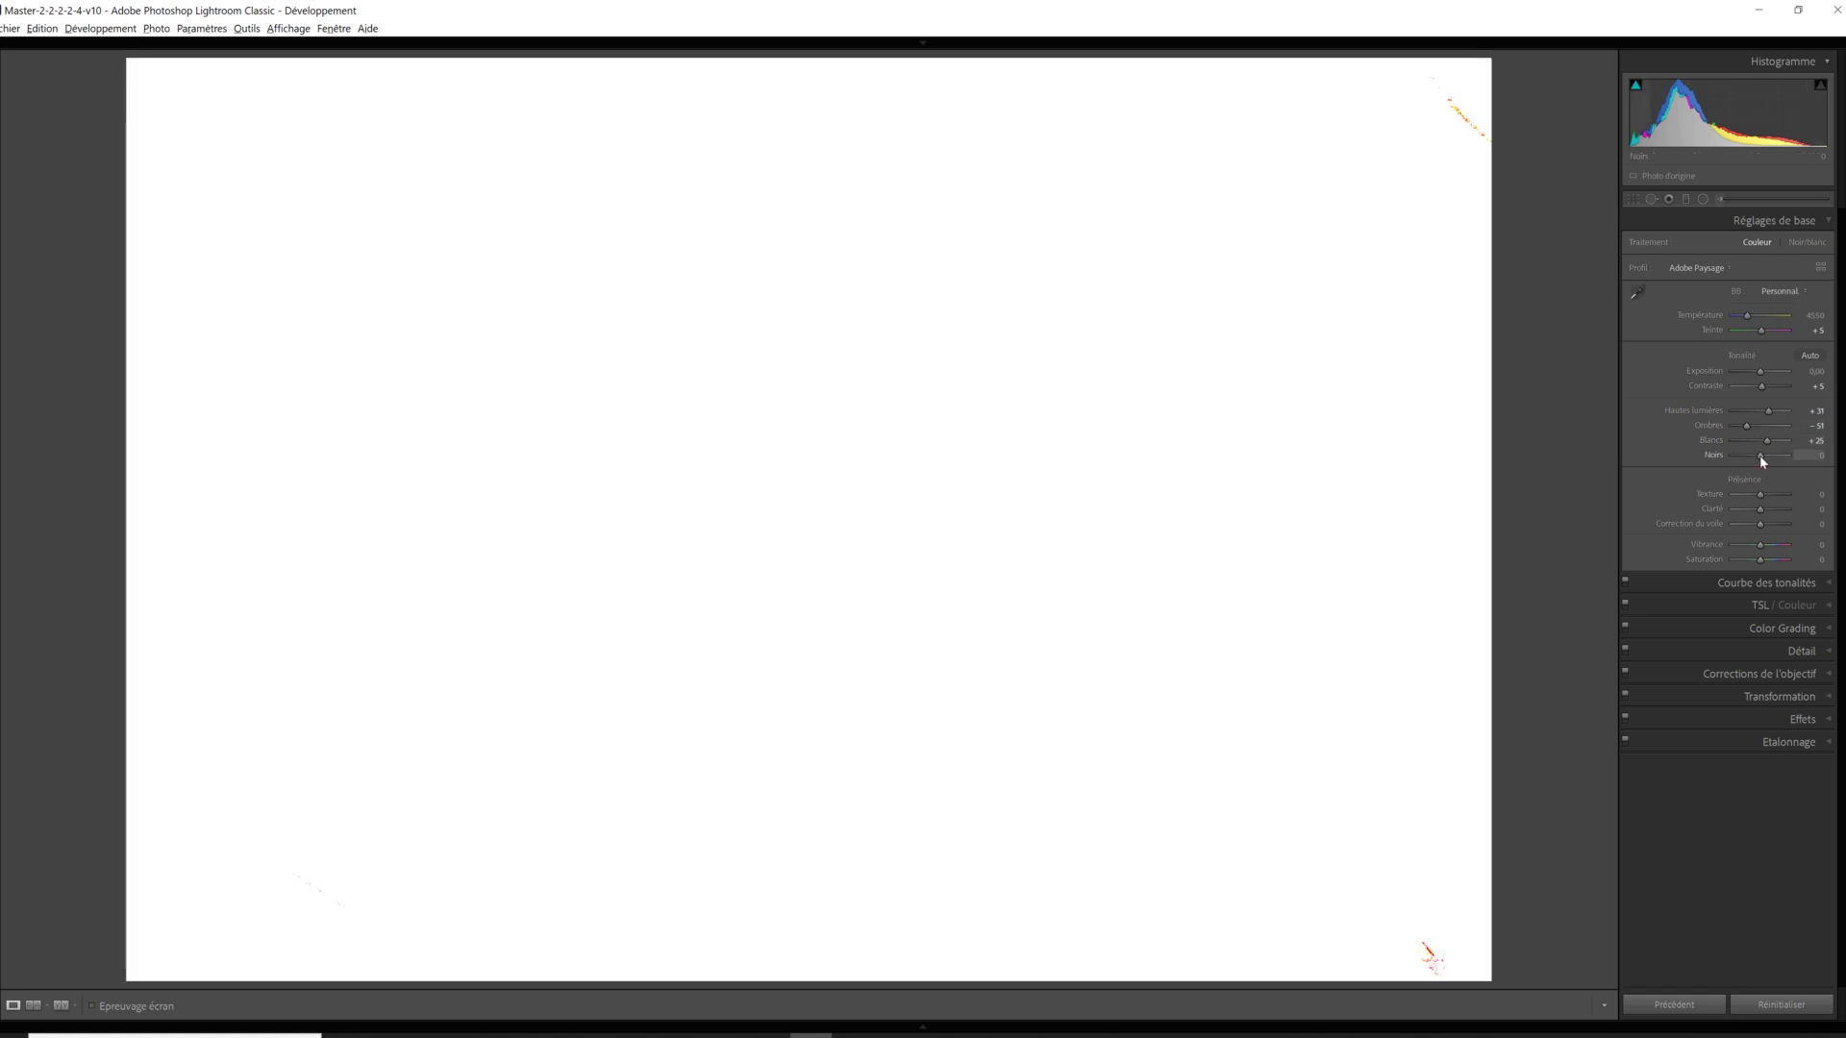
{"action": "left_click_drag", "start_coordinate": [1759, 454], "coordinate": [1757, 457]}
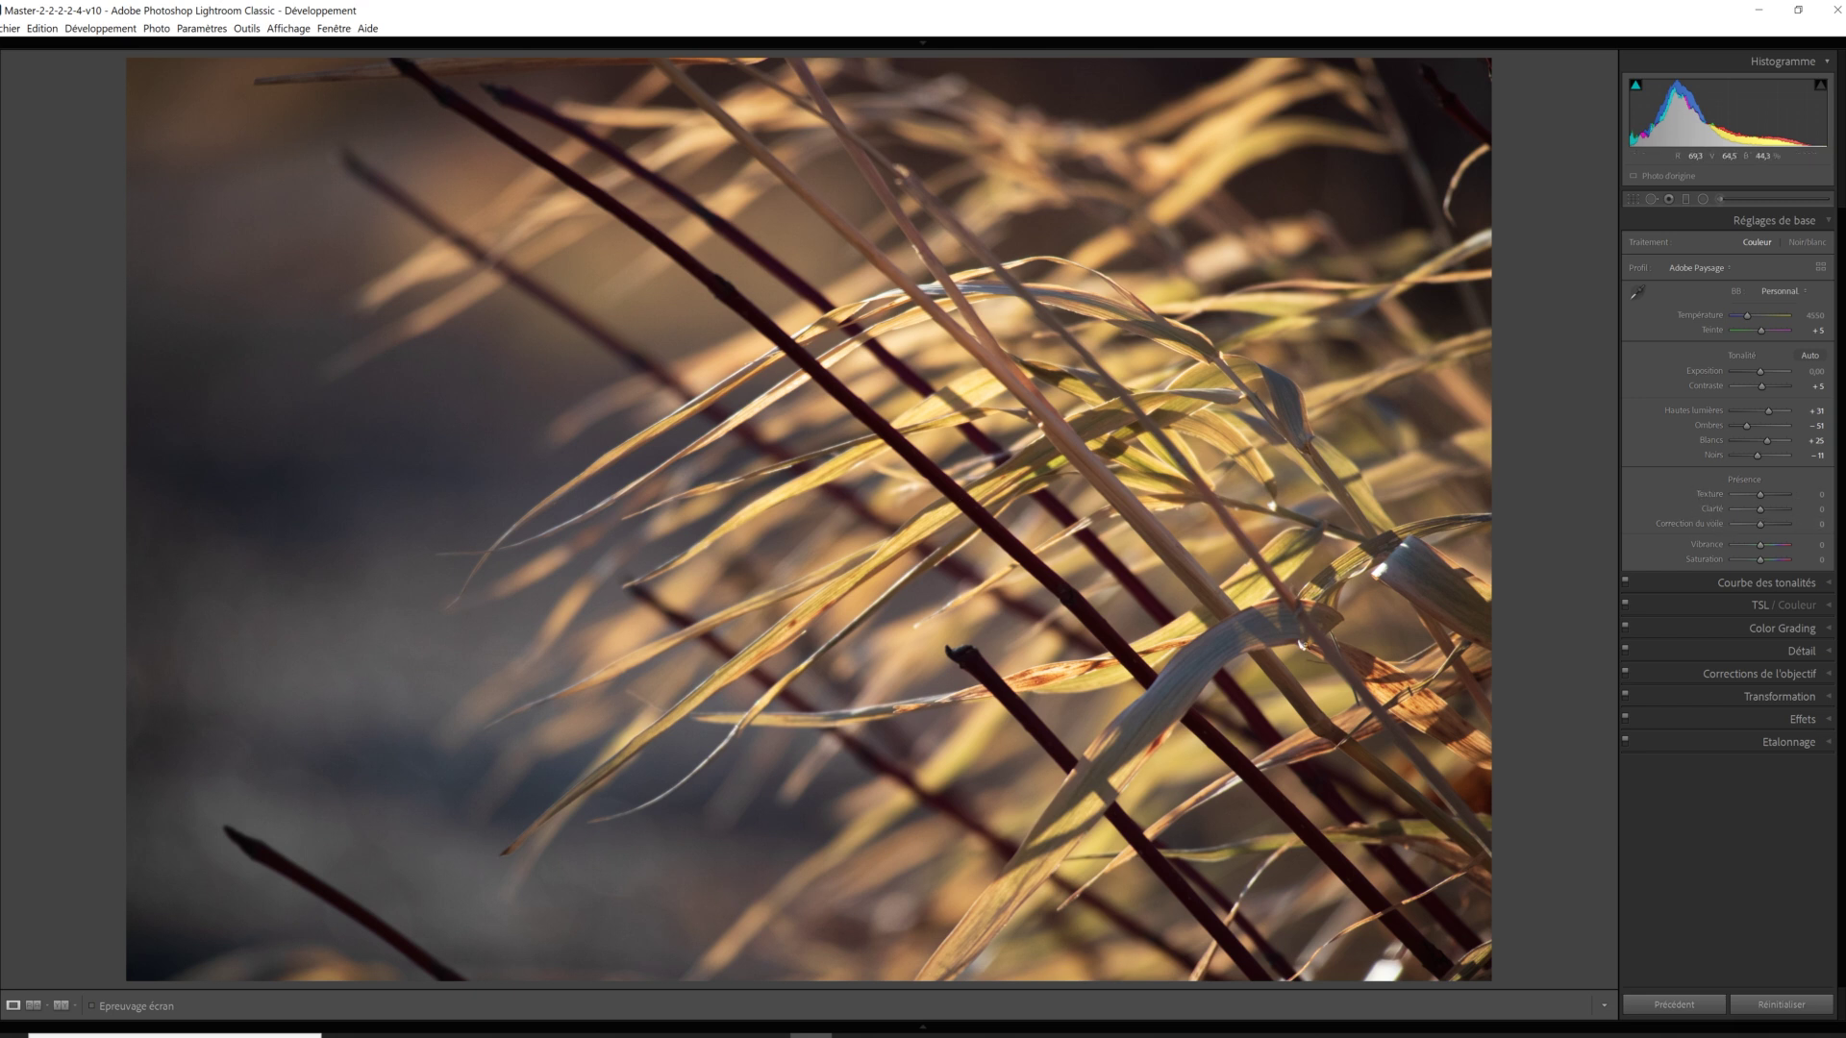
Try very strong texture and clarity on the photo, returning both close to zero.
{"action": "left_click_drag", "start_coordinate": [1760, 494], "coordinate": [1793, 501]}
{"action": "left_click_drag", "start_coordinate": [1788, 497], "coordinate": [1762, 498]}
{"action": "left_click_drag", "start_coordinate": [1763, 513], "coordinate": [1812, 518]}
{"action": "left_click_drag", "start_coordinate": [1811, 514], "coordinate": [1765, 515]}
Set texture to about +33 and clarity to about +18, and raise the vibrance moderately.
{"action": "left_click_drag", "start_coordinate": [1760, 494], "coordinate": [1771, 499]}
{"action": "left_click_drag", "start_coordinate": [1763, 510], "coordinate": [1763, 514]}
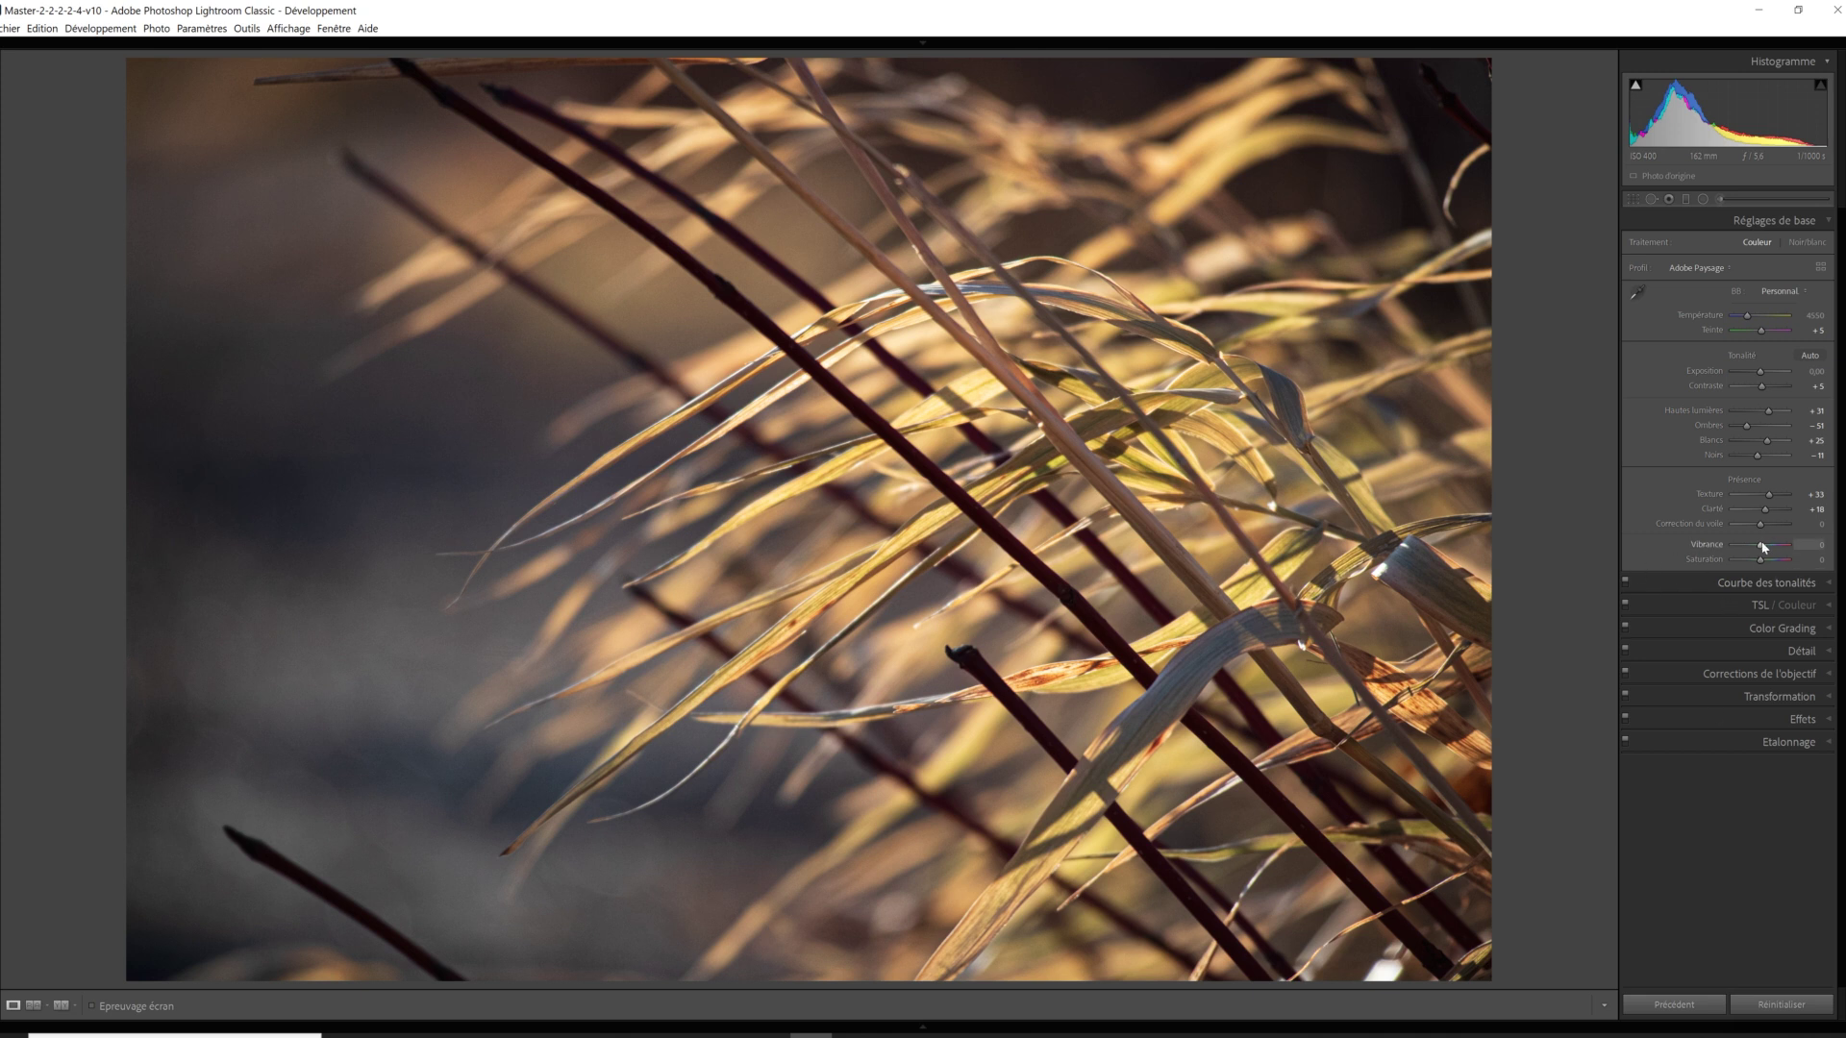
{"action": "left_click_drag", "start_coordinate": [1762, 549], "coordinate": [1769, 545]}
Shape a gentle S on the point curve, lifting the highlights and lowering the shadows from input 60 to output 53.
{"action": "left_click", "coordinate": [1831, 586]}
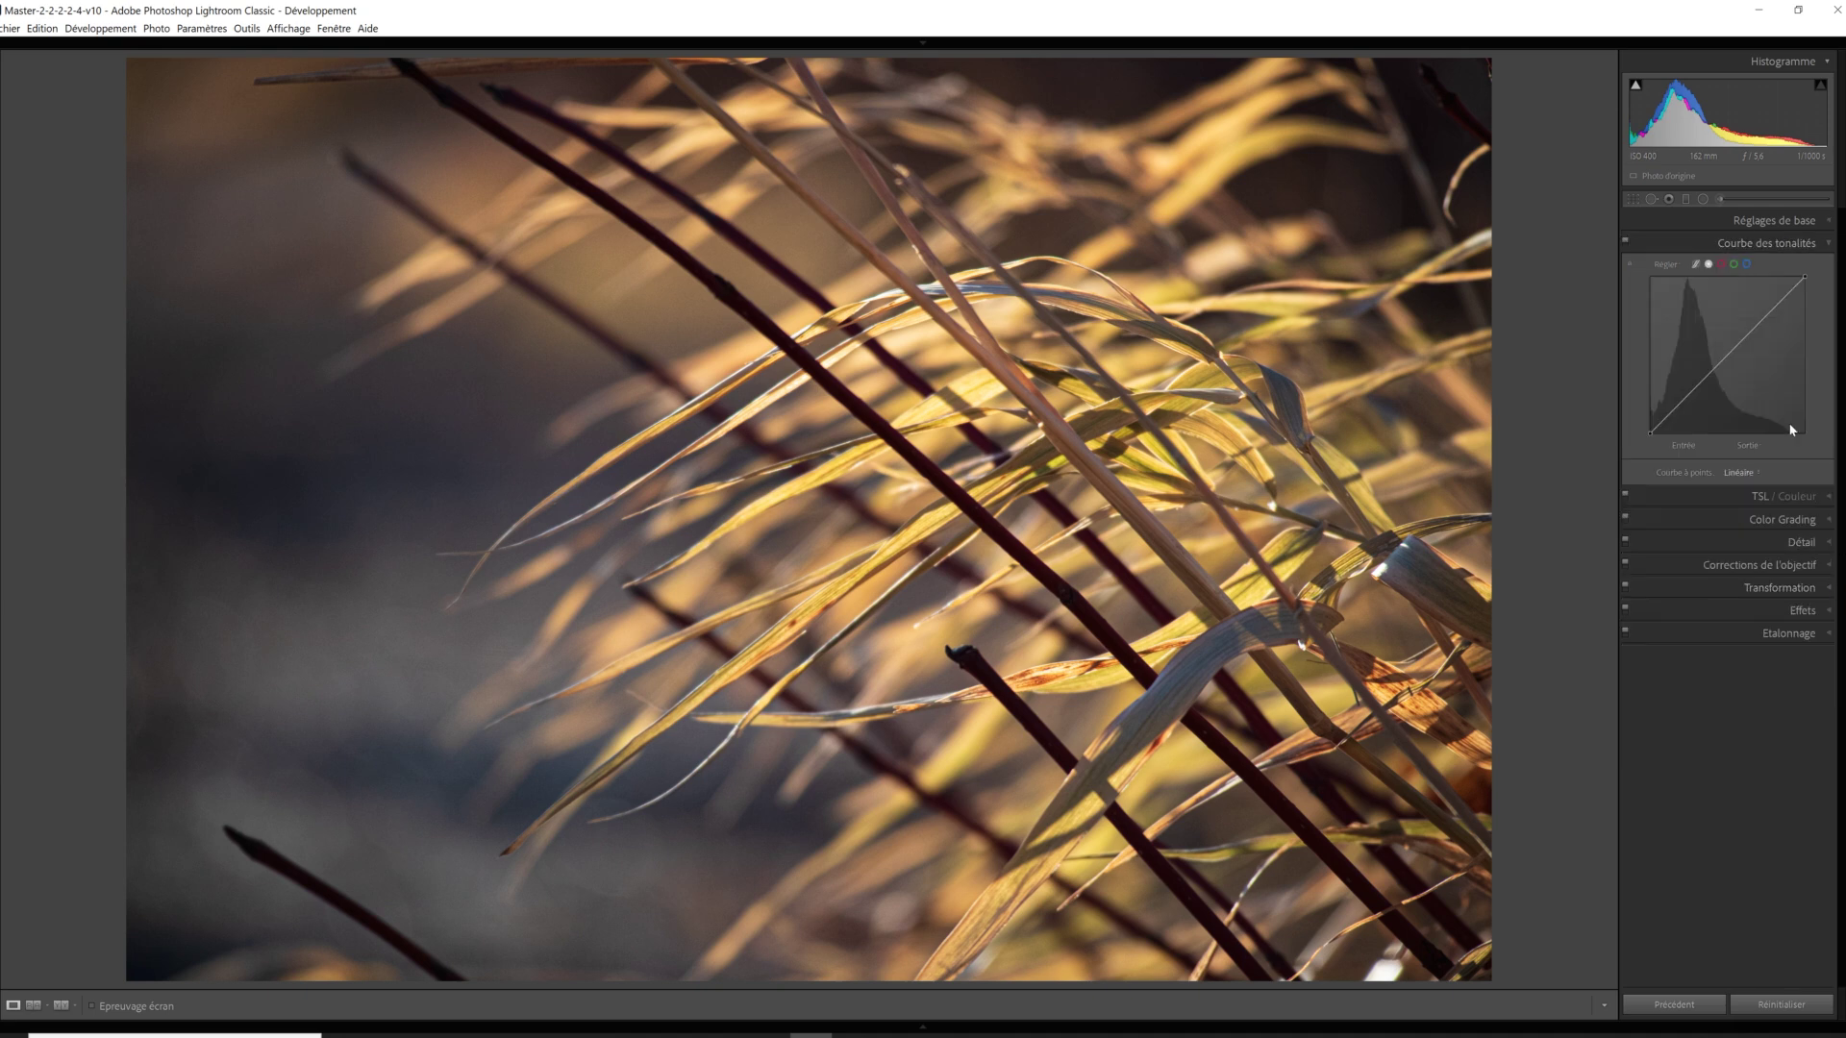
{"action": "left_click_drag", "start_coordinate": [1765, 318], "coordinate": [1765, 312]}
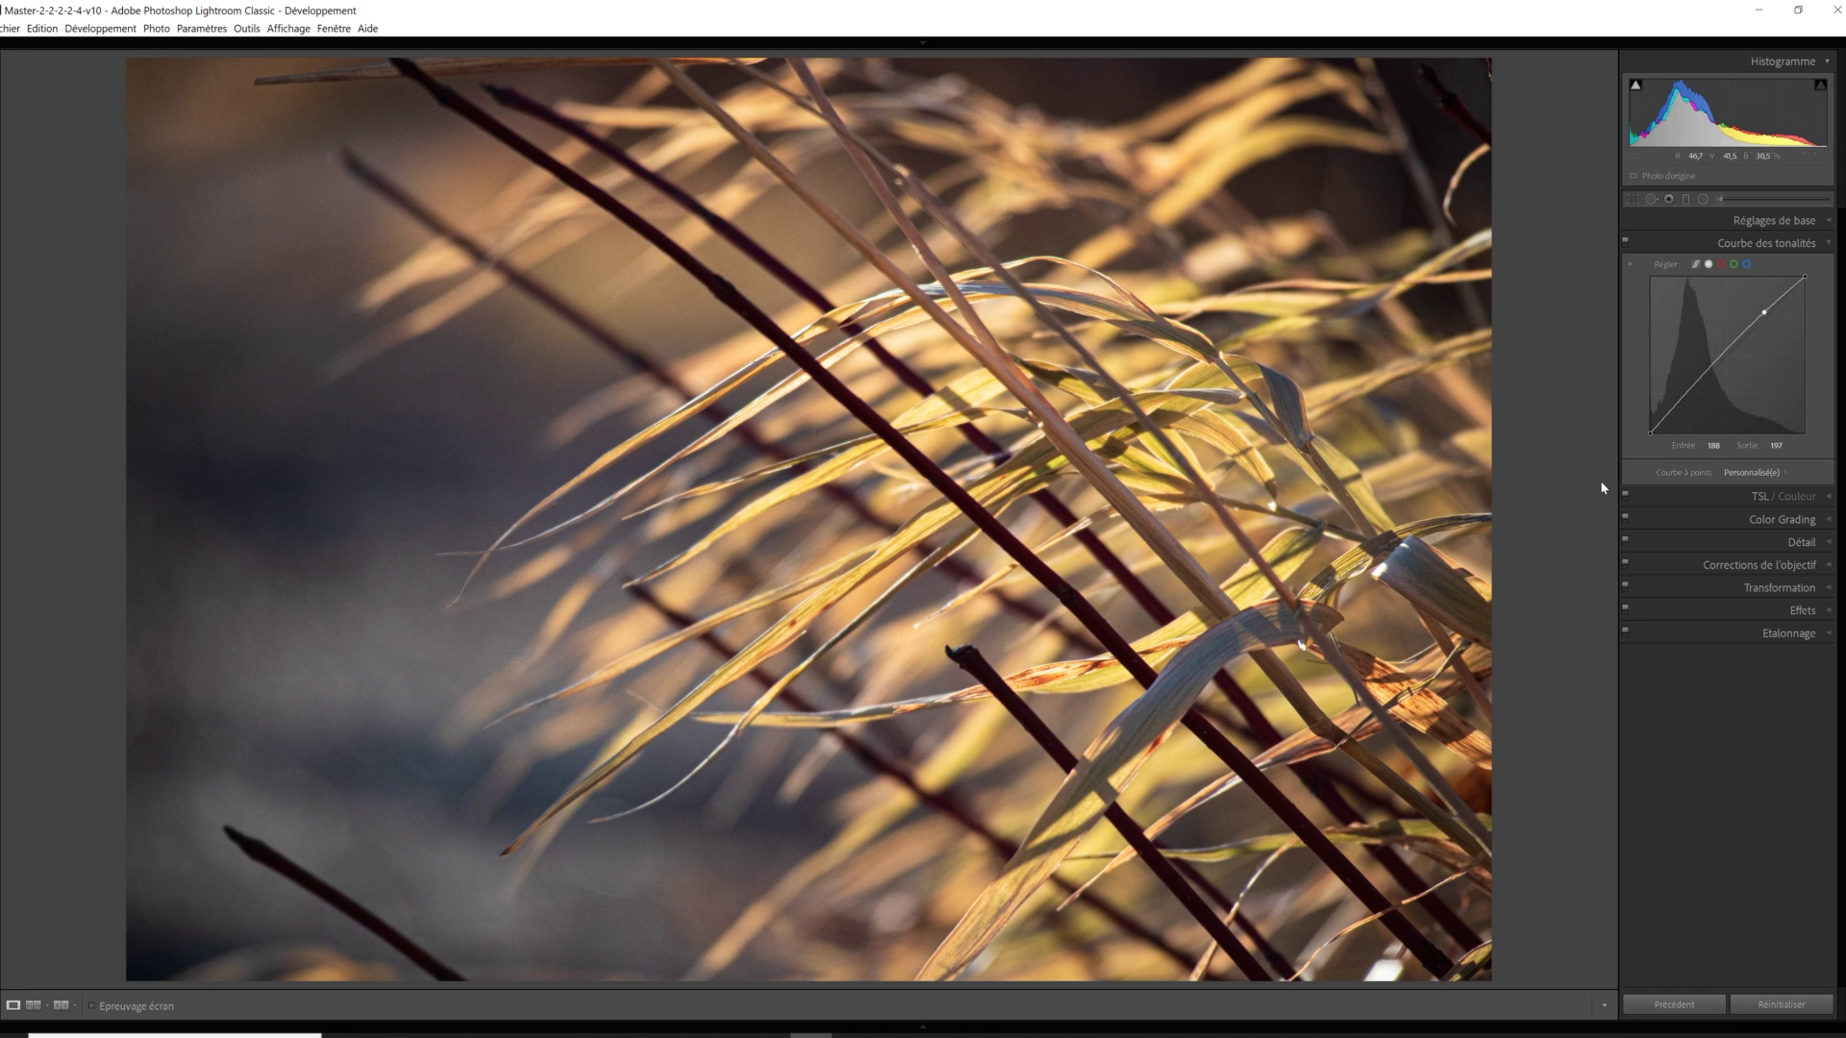
{"action": "left_click", "coordinate": [1686, 394]}
{"action": "left_click_drag", "start_coordinate": [1689, 400], "coordinate": [1689, 407]}
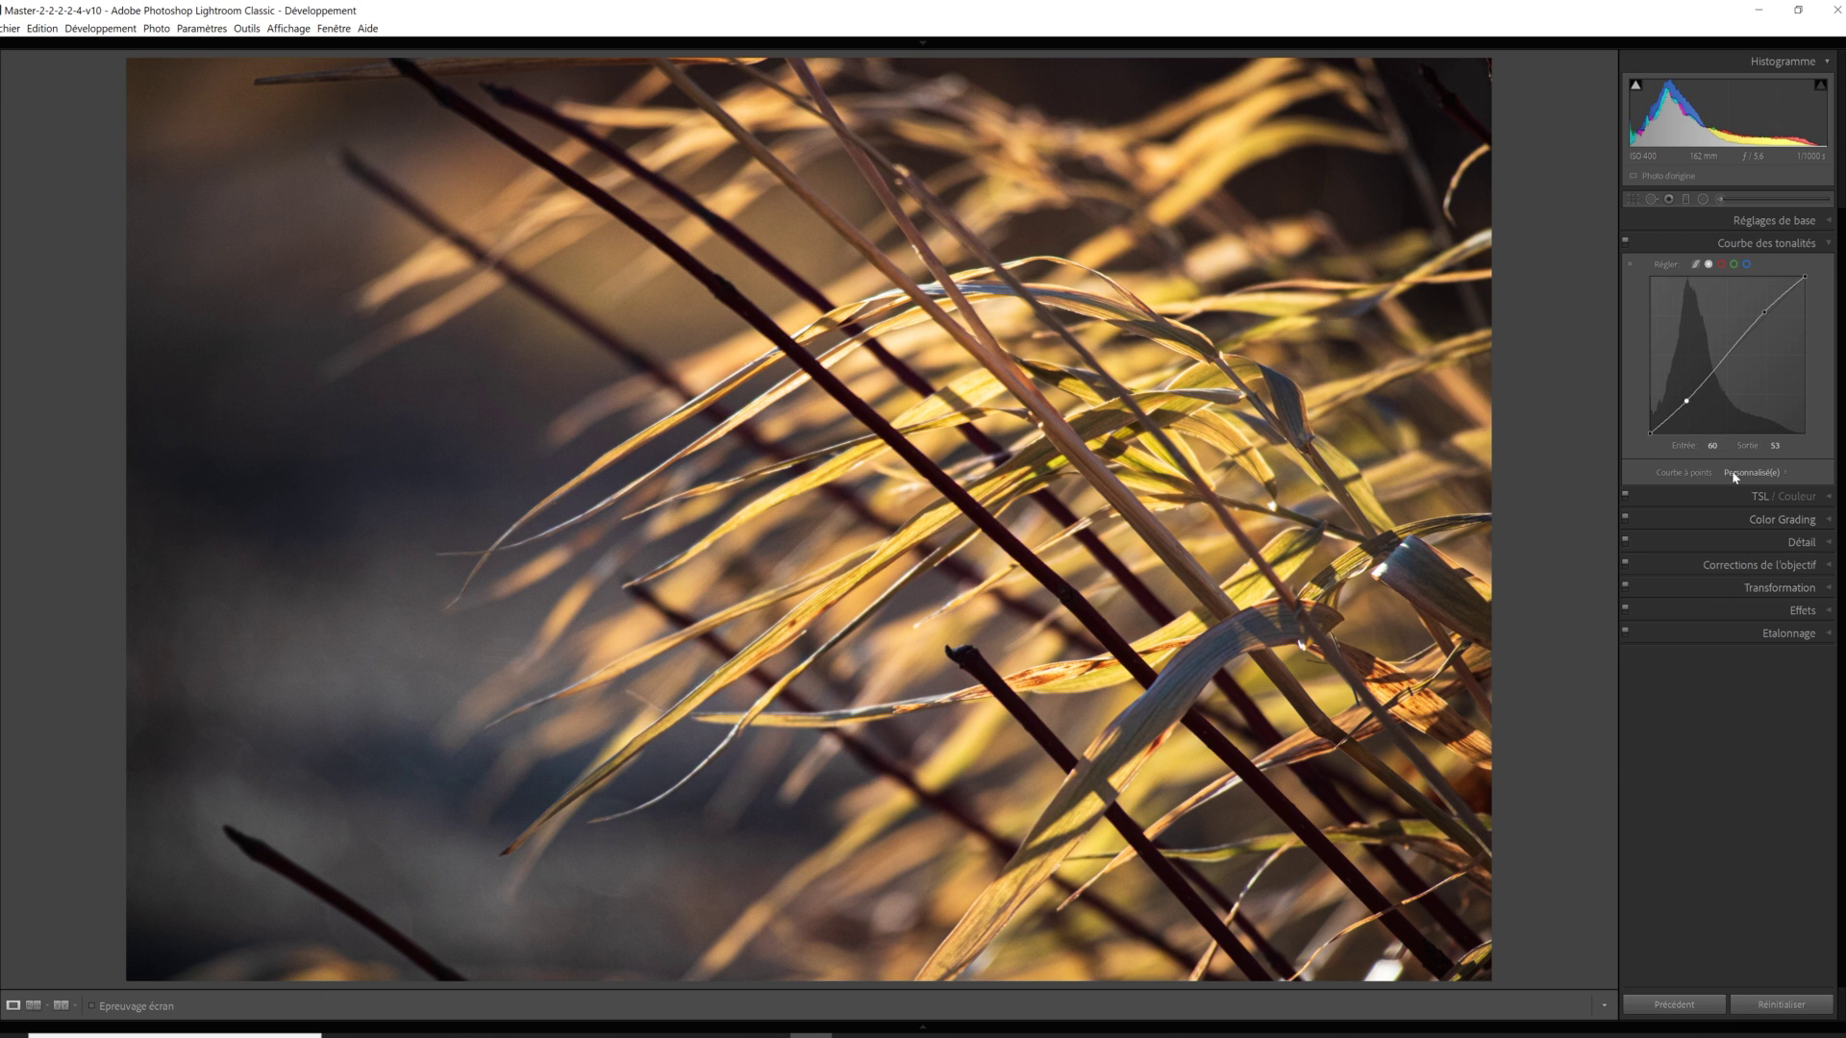
Slightly lower the yellow luminance and shift the orange hue toward yellow and the yellow hue toward orange.
{"action": "left_click", "coordinate": [1826, 497]}
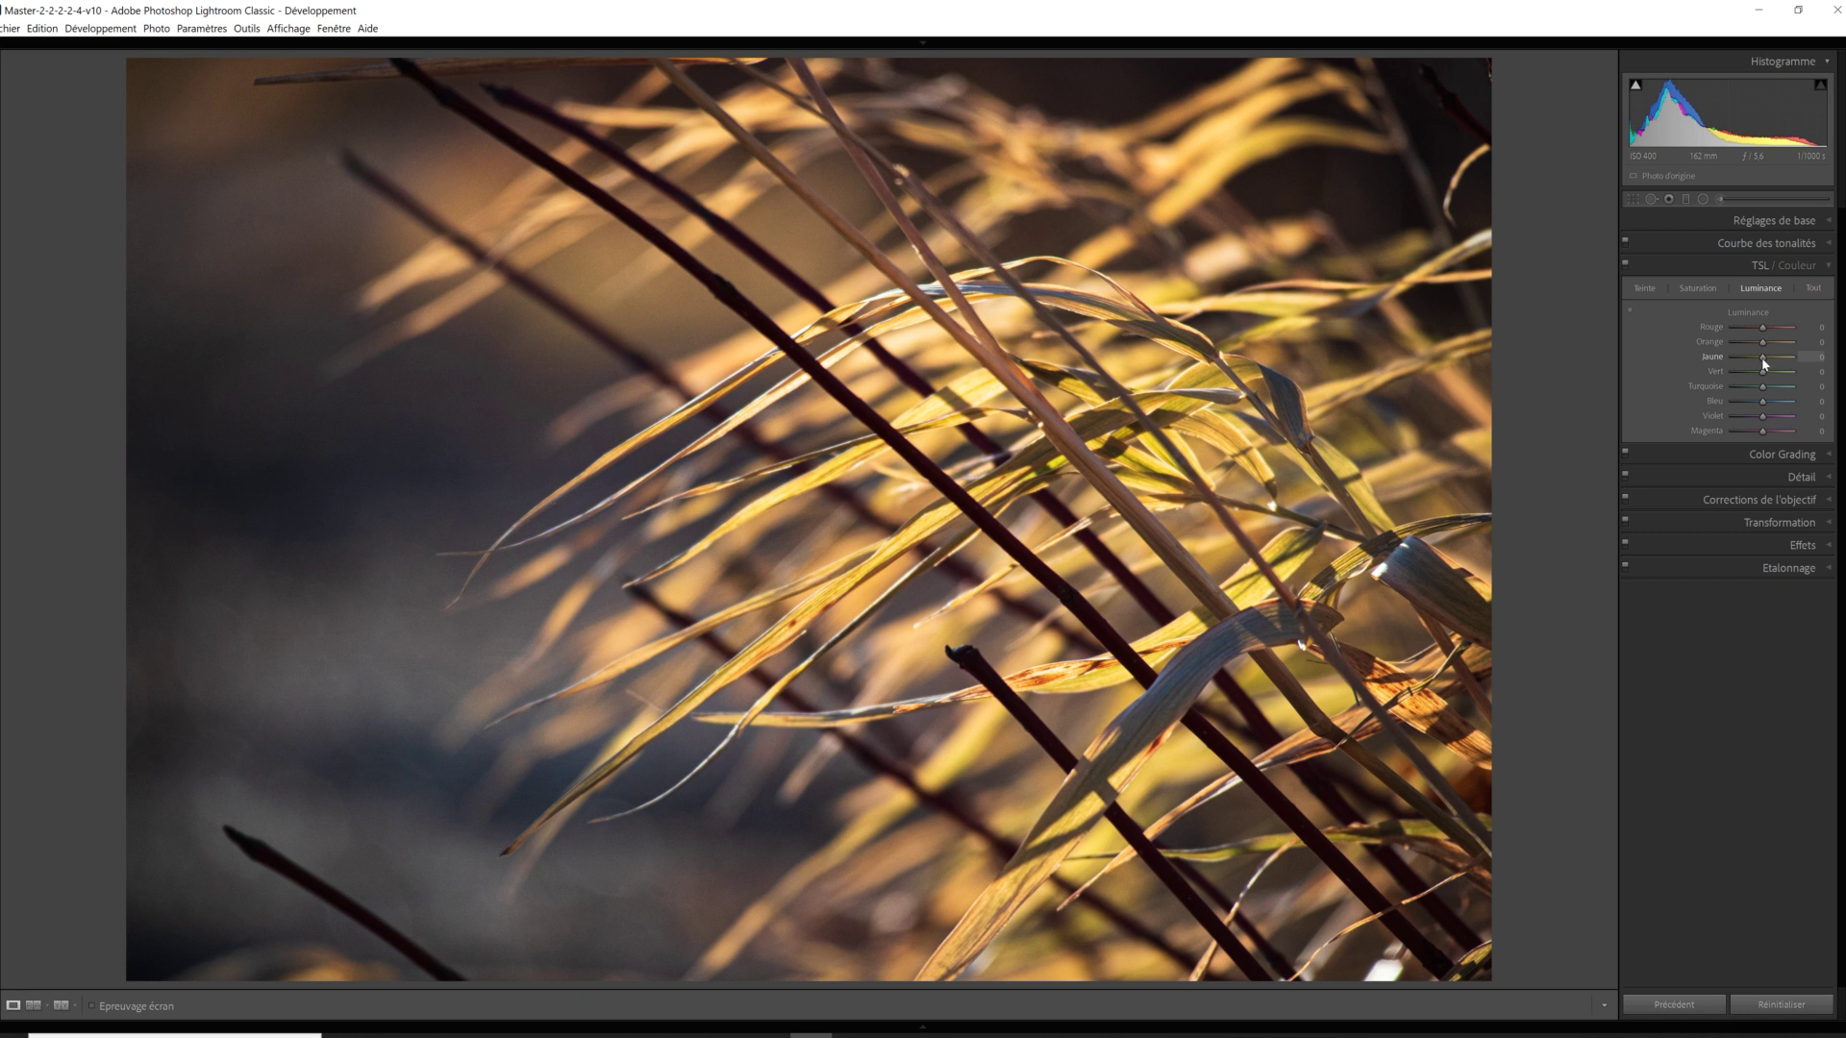
{"action": "left_click_drag", "start_coordinate": [1764, 362], "coordinate": [1760, 362]}
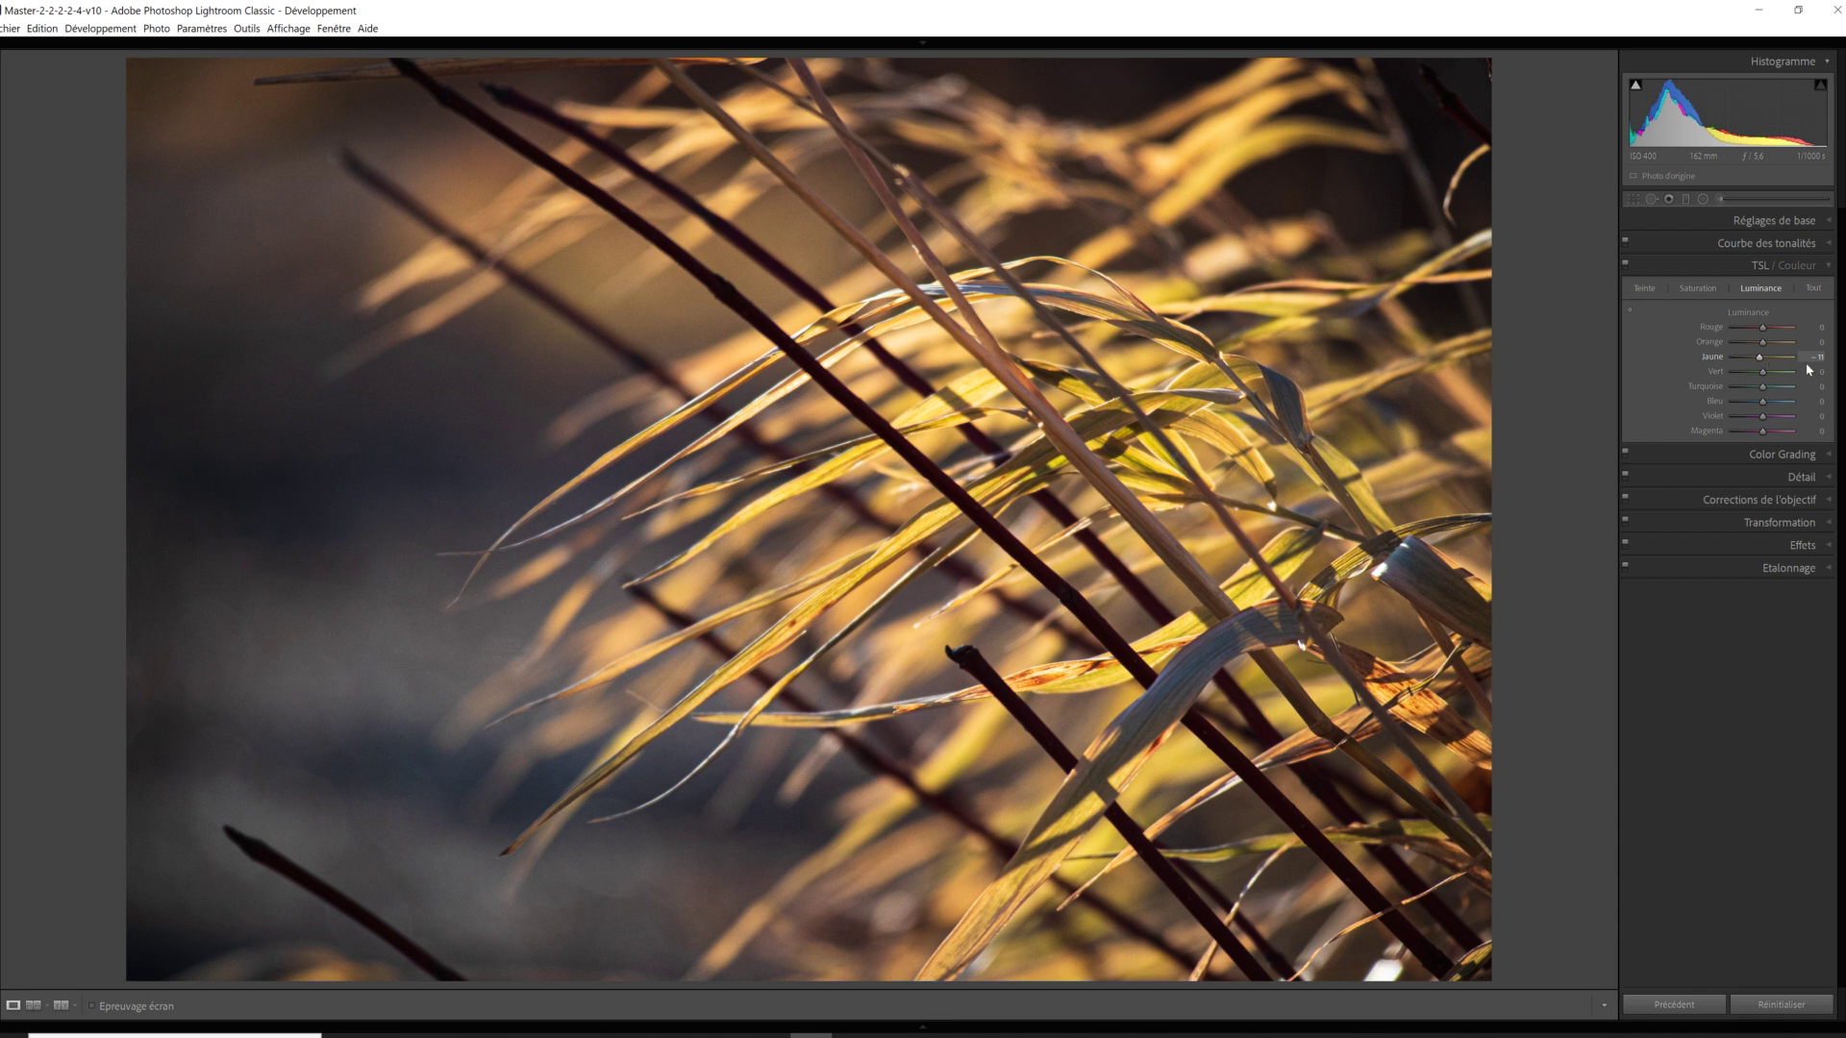
{"action": "left_click", "coordinate": [1643, 289]}
{"action": "left_click_drag", "start_coordinate": [1767, 347], "coordinate": [1770, 350]}
{"action": "left_click_drag", "start_coordinate": [1763, 359], "coordinate": [1760, 359]}
{"action": "left_click_drag", "start_coordinate": [1760, 363], "coordinate": [1758, 364]}
Tint the shadows a saturated blue with Color Grading.
{"action": "left_click", "coordinate": [1783, 453]}
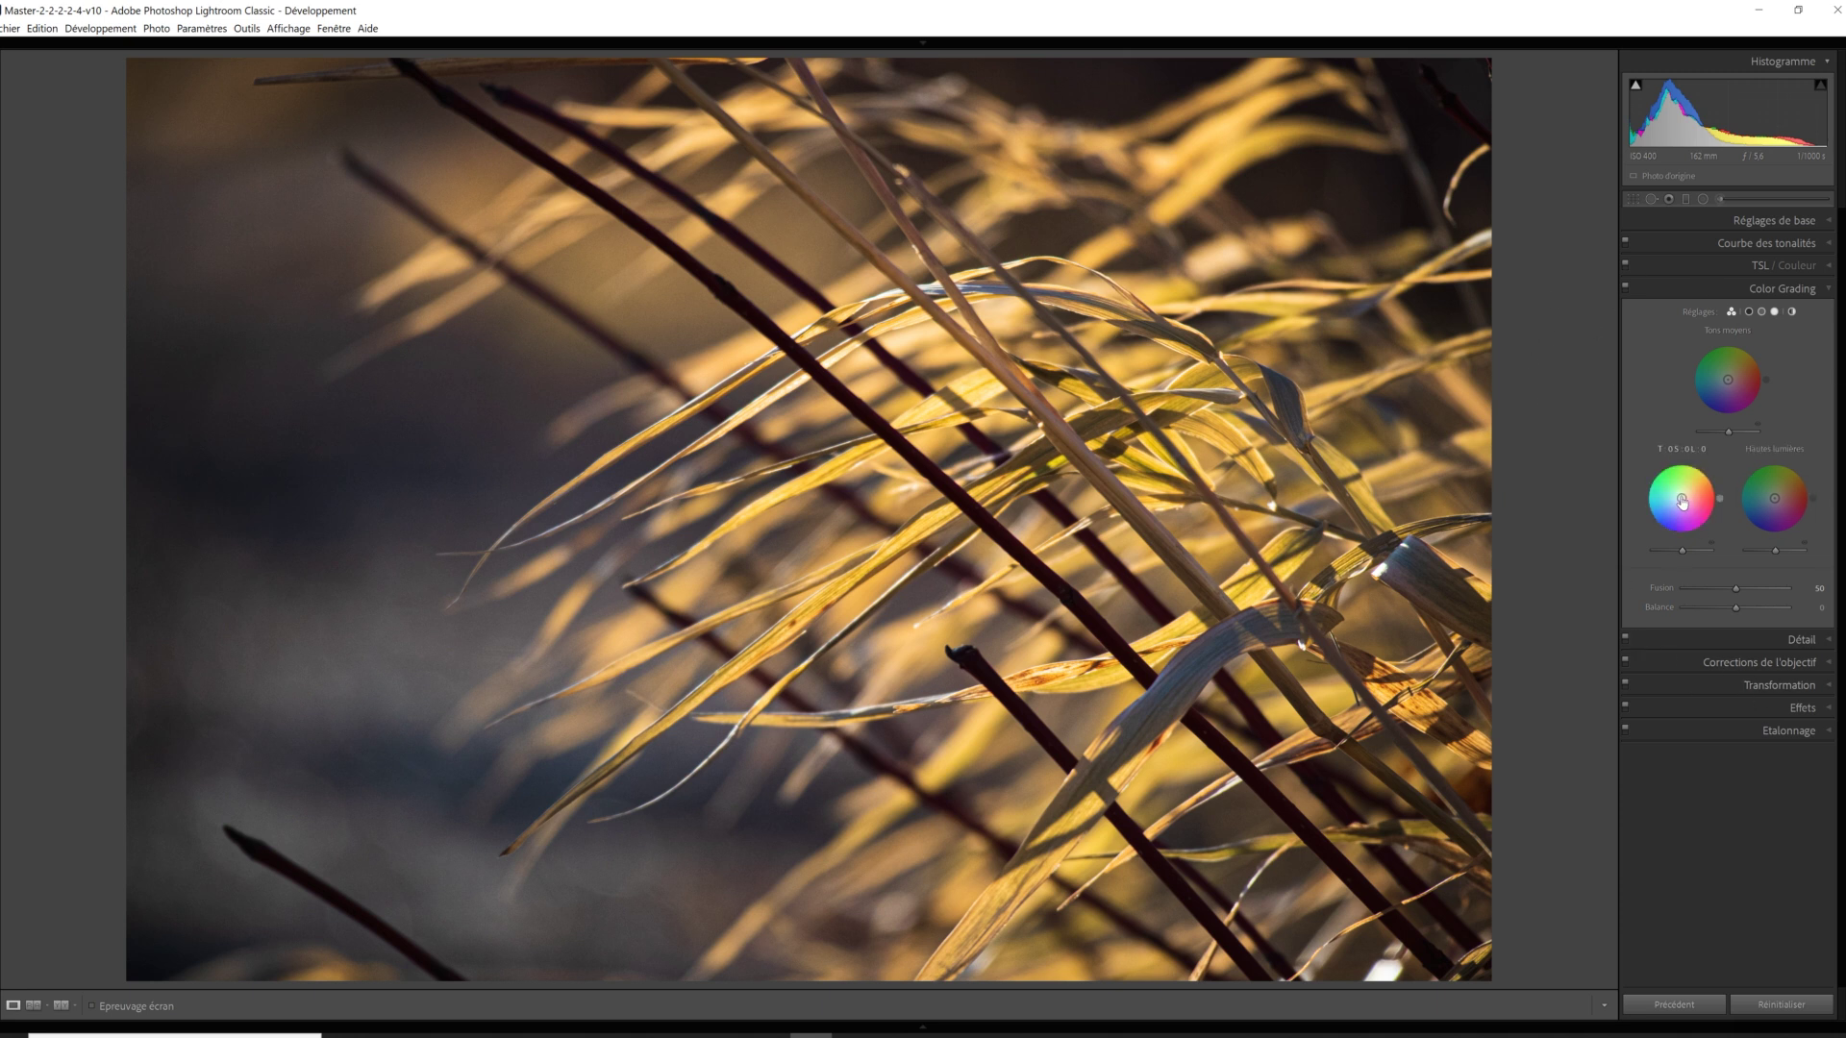
{"action": "left_click_drag", "start_coordinate": [1682, 499], "coordinate": [1676, 502]}
{"action": "left_click_drag", "start_coordinate": [1674, 502], "coordinate": [1671, 505]}
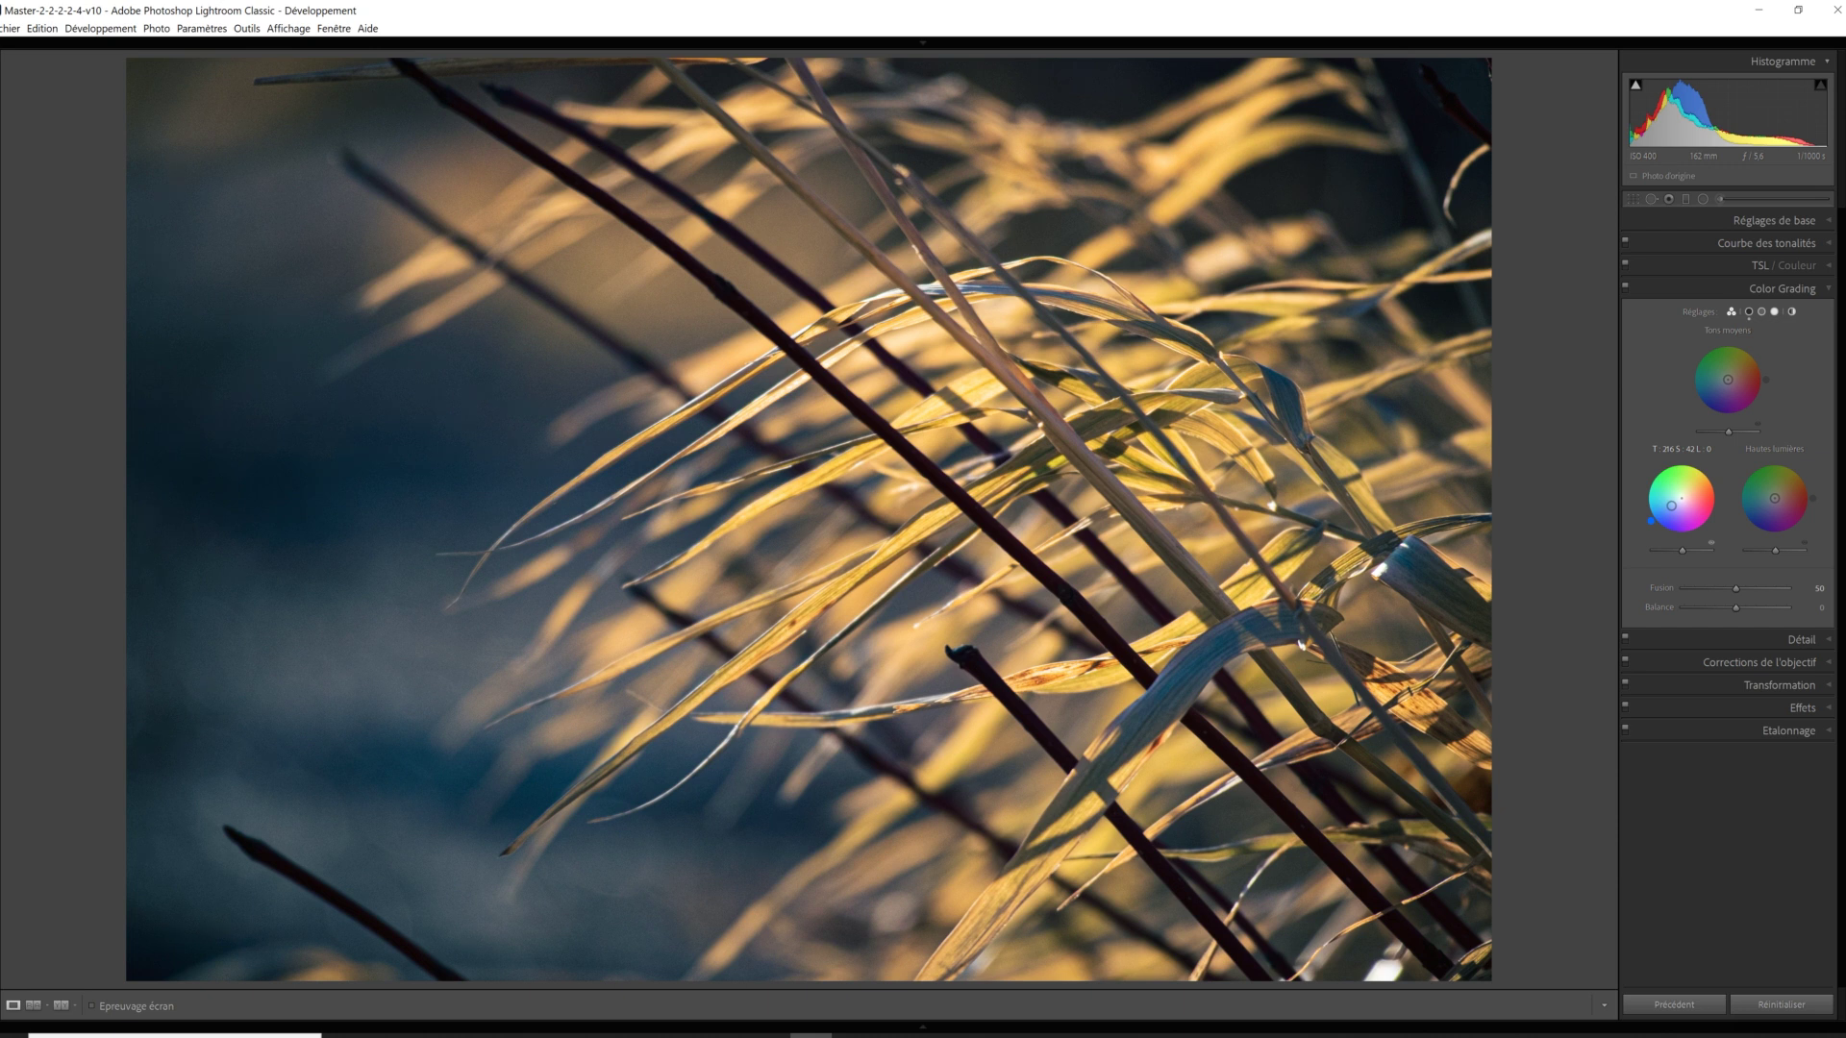
{"action": "left_click_drag", "start_coordinate": [1671, 505], "coordinate": [1668, 509]}
{"action": "left_click_drag", "start_coordinate": [1648, 519], "coordinate": [1649, 520]}
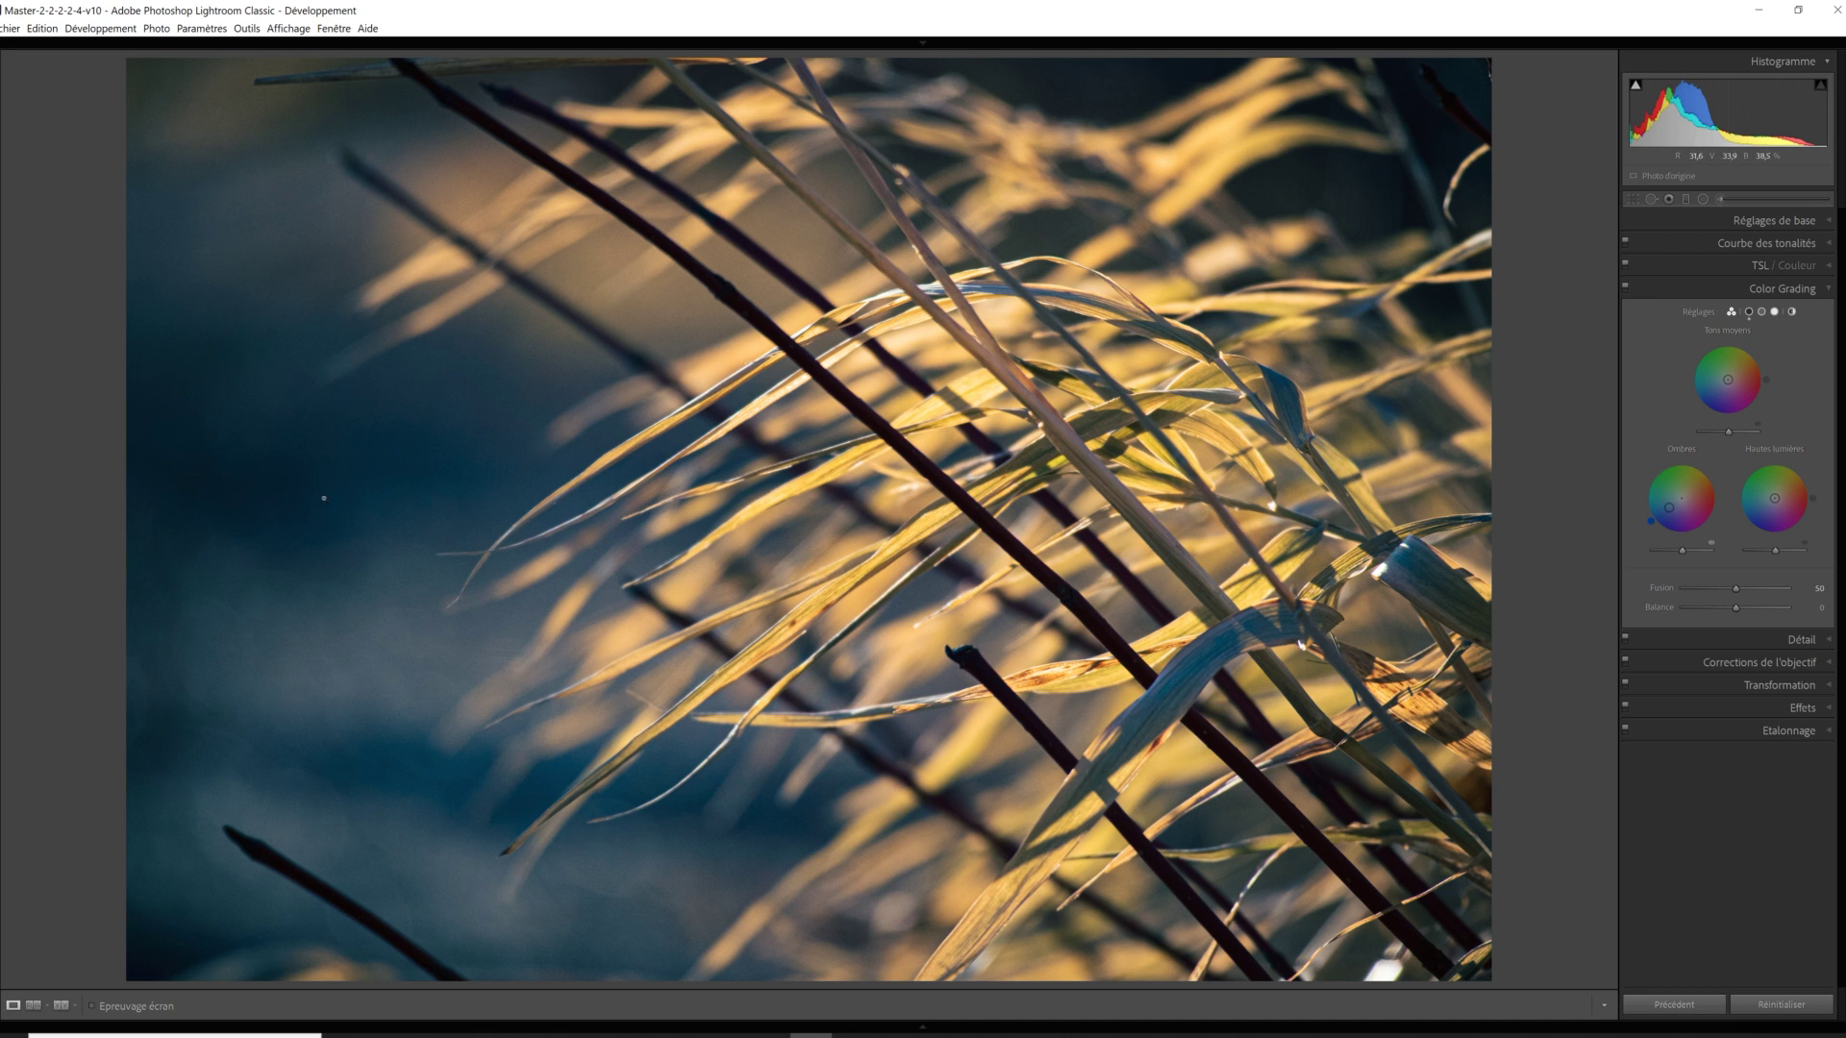
Add a dark post-crop vignette of about -27 with roundness +100 and increased highlight protection.
{"action": "left_click", "coordinate": [1833, 712]}
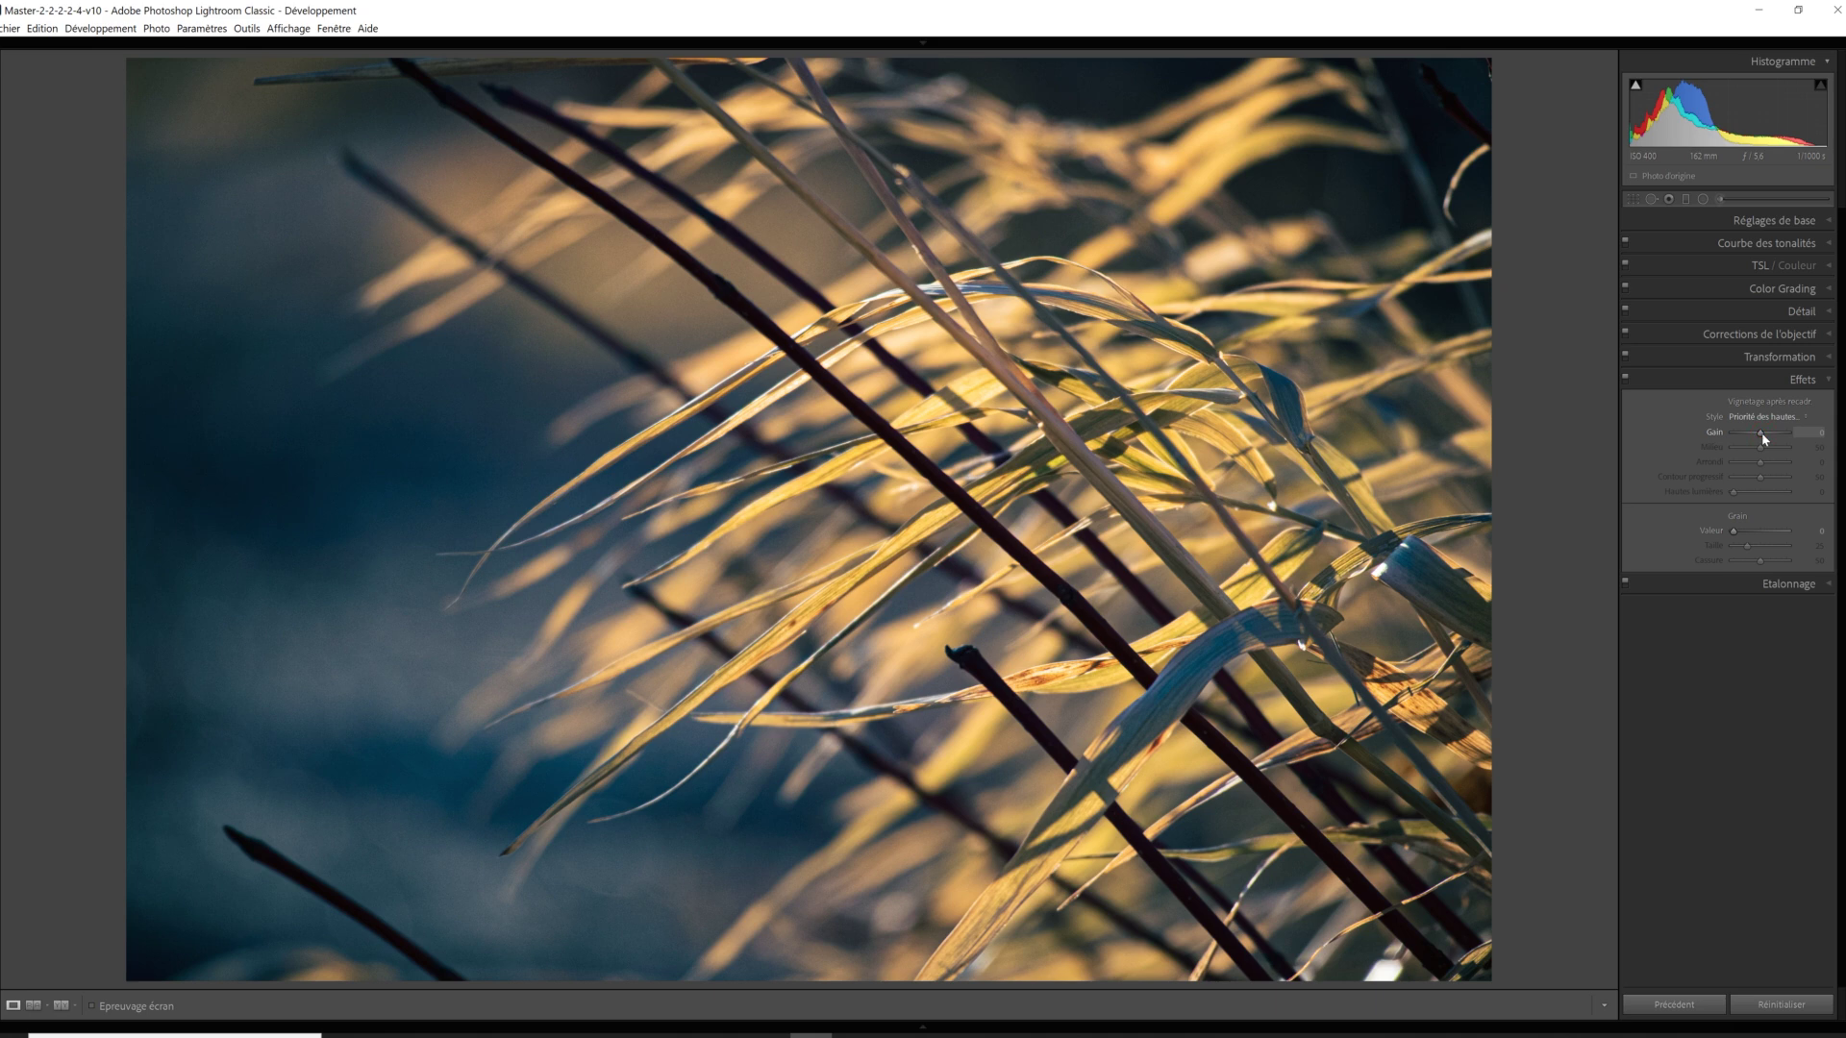
{"action": "left_click_drag", "start_coordinate": [1763, 438], "coordinate": [1755, 438]}
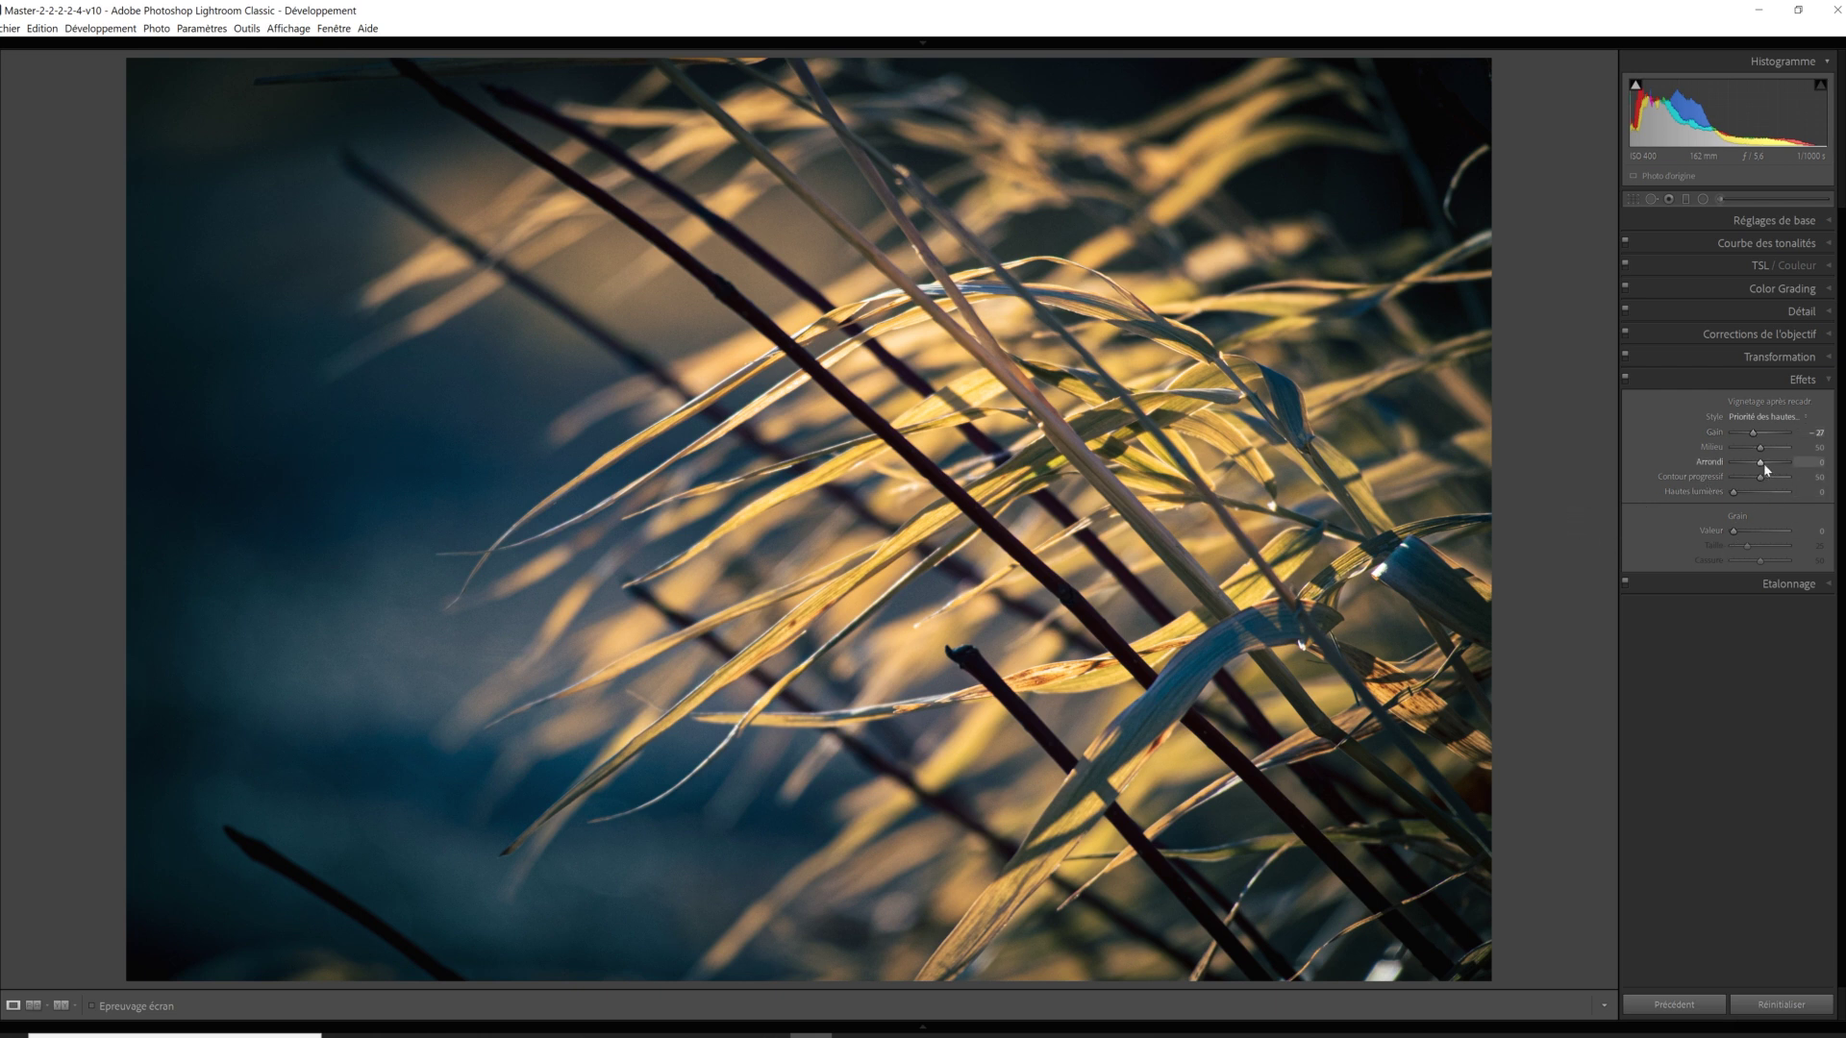
{"action": "left_click_drag", "start_coordinate": [1761, 467], "coordinate": [1788, 465]}
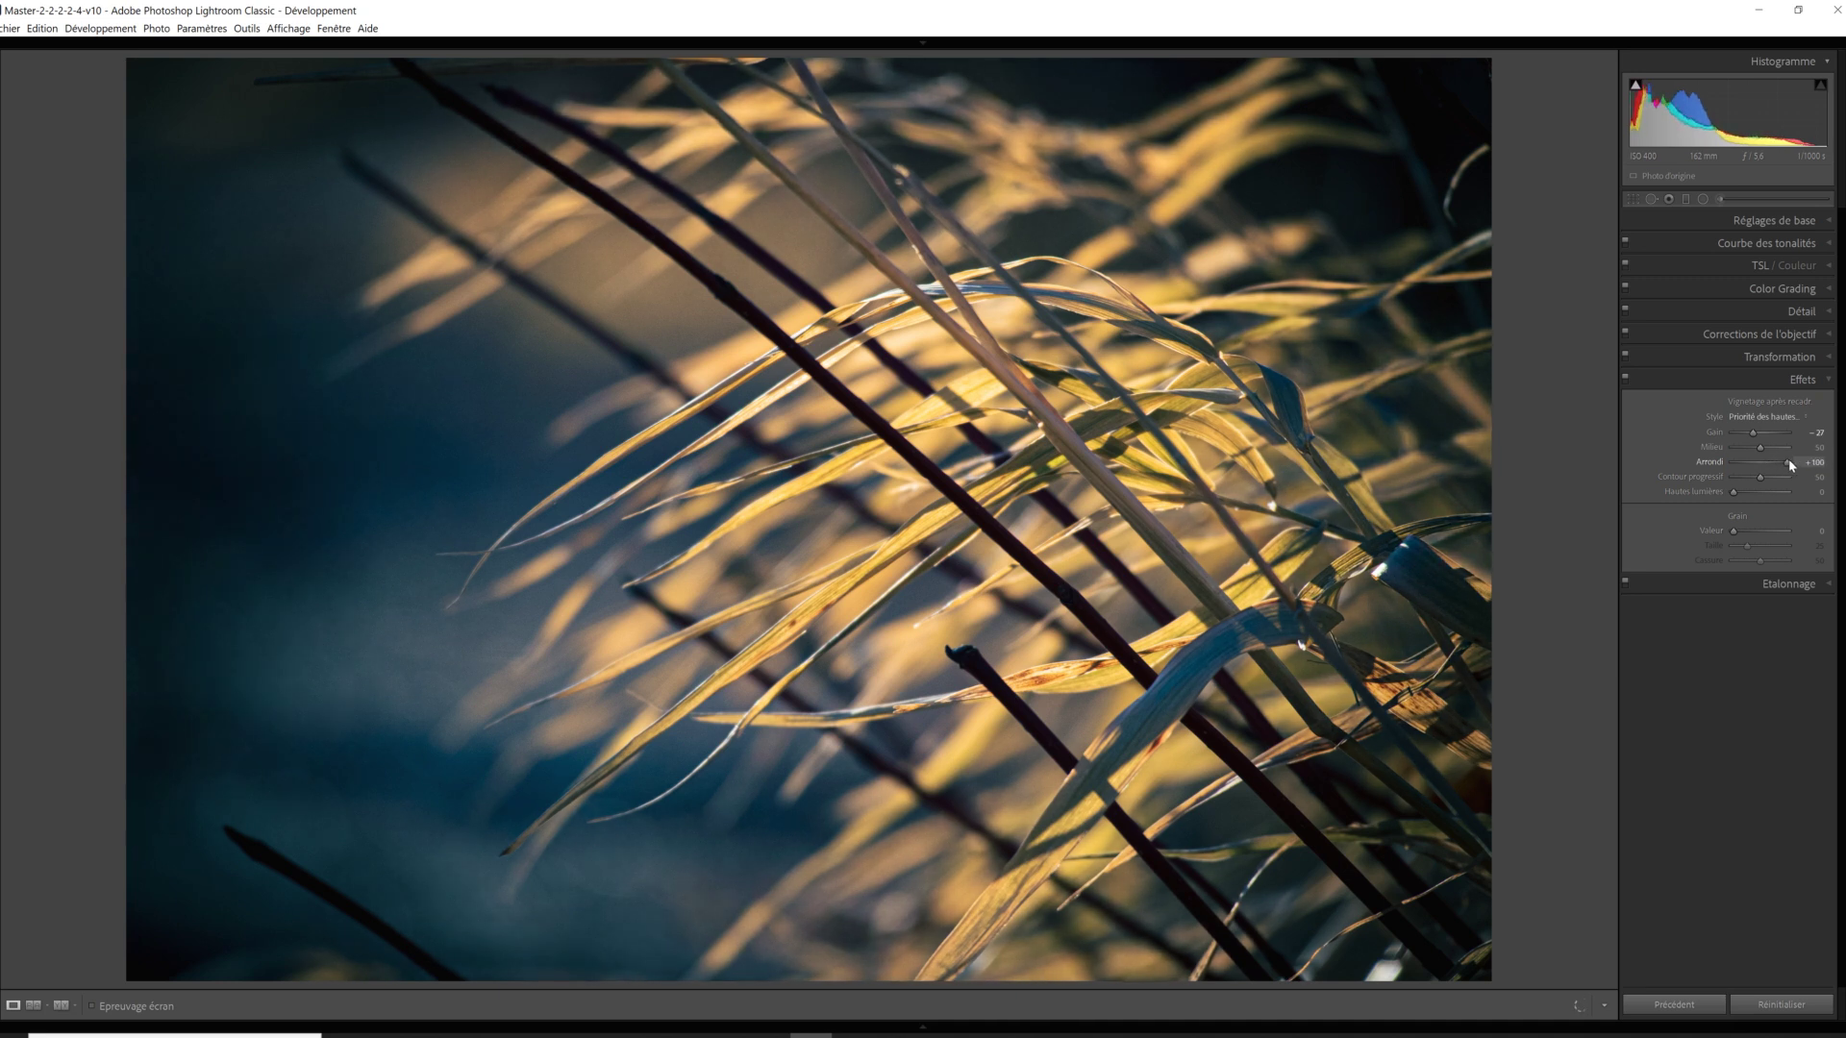
{"action": "left_click_drag", "start_coordinate": [1737, 492], "coordinate": [1755, 494]}
Sharpen the photo with an amount of 75, slightly more detail and a masking of about 55.
{"action": "left_click", "coordinate": [1830, 314]}
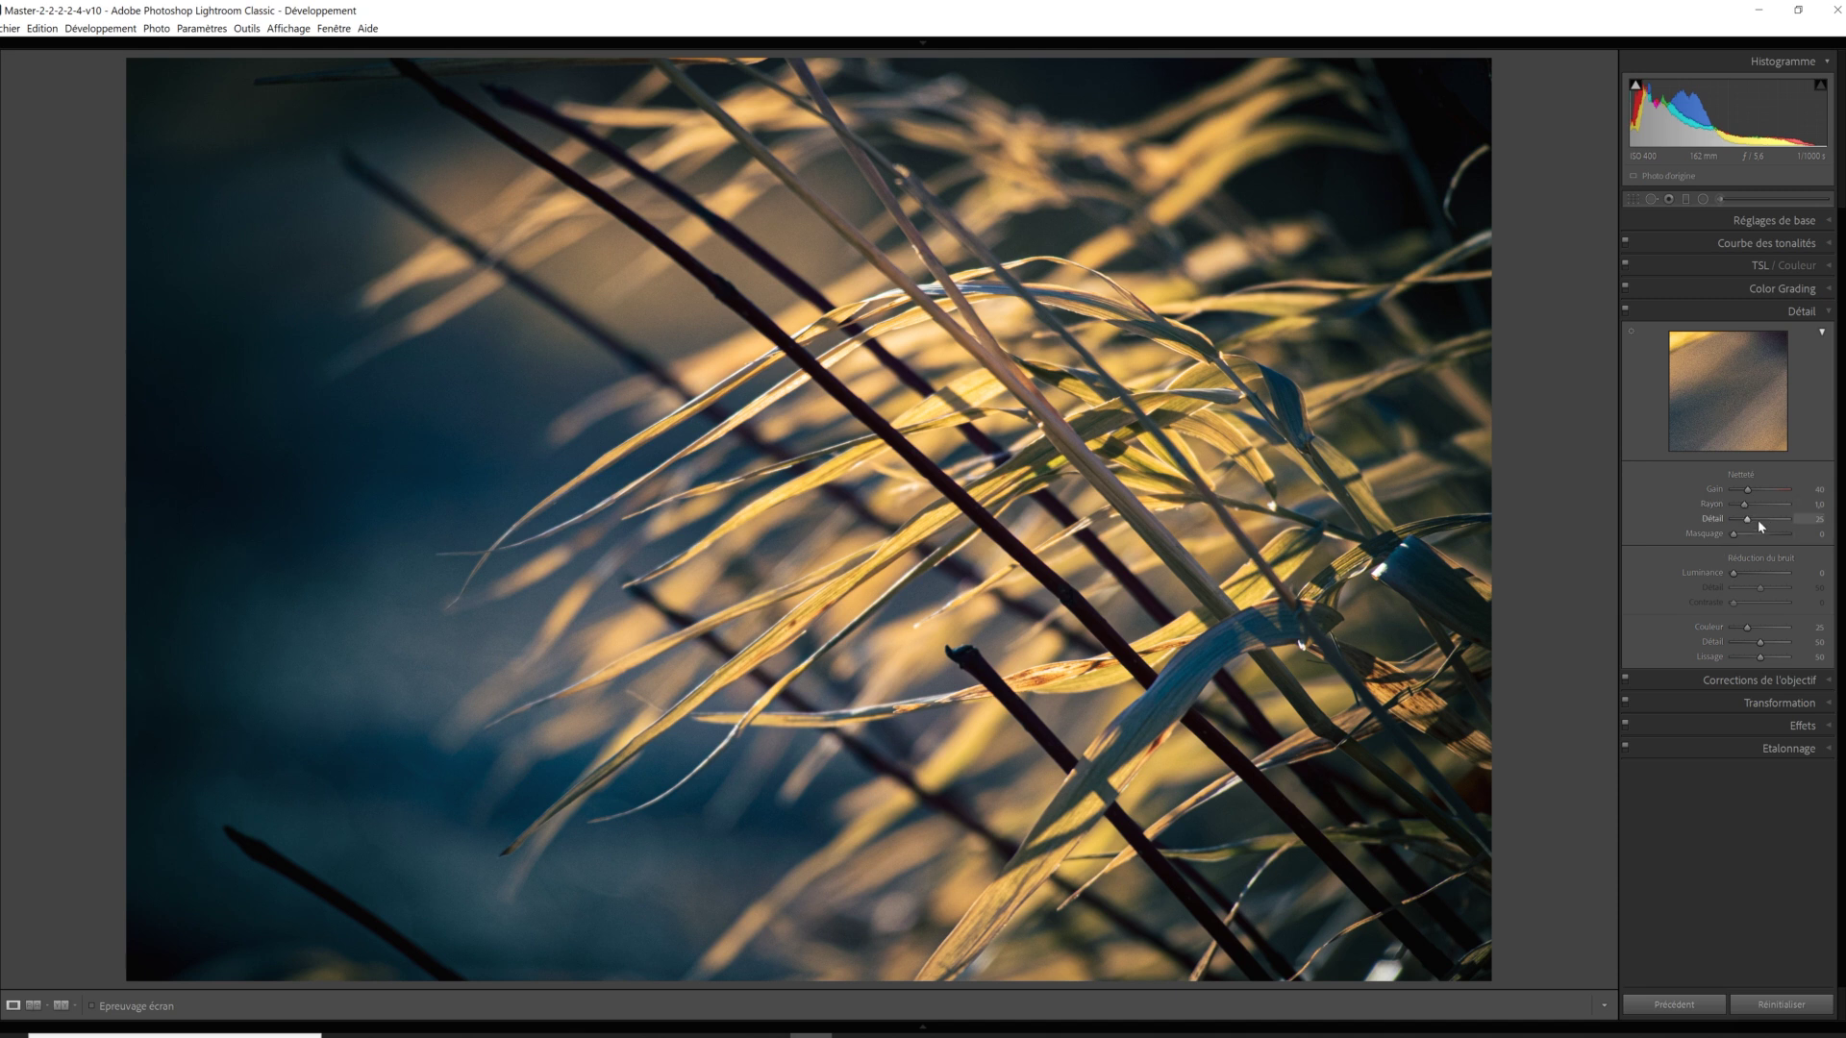
{"action": "left_click_drag", "start_coordinate": [1747, 490], "coordinate": [1763, 491]}
{"action": "left_click", "coordinate": [1752, 519]}
{"action": "left_click_drag", "start_coordinate": [1735, 535], "coordinate": [1765, 534]}
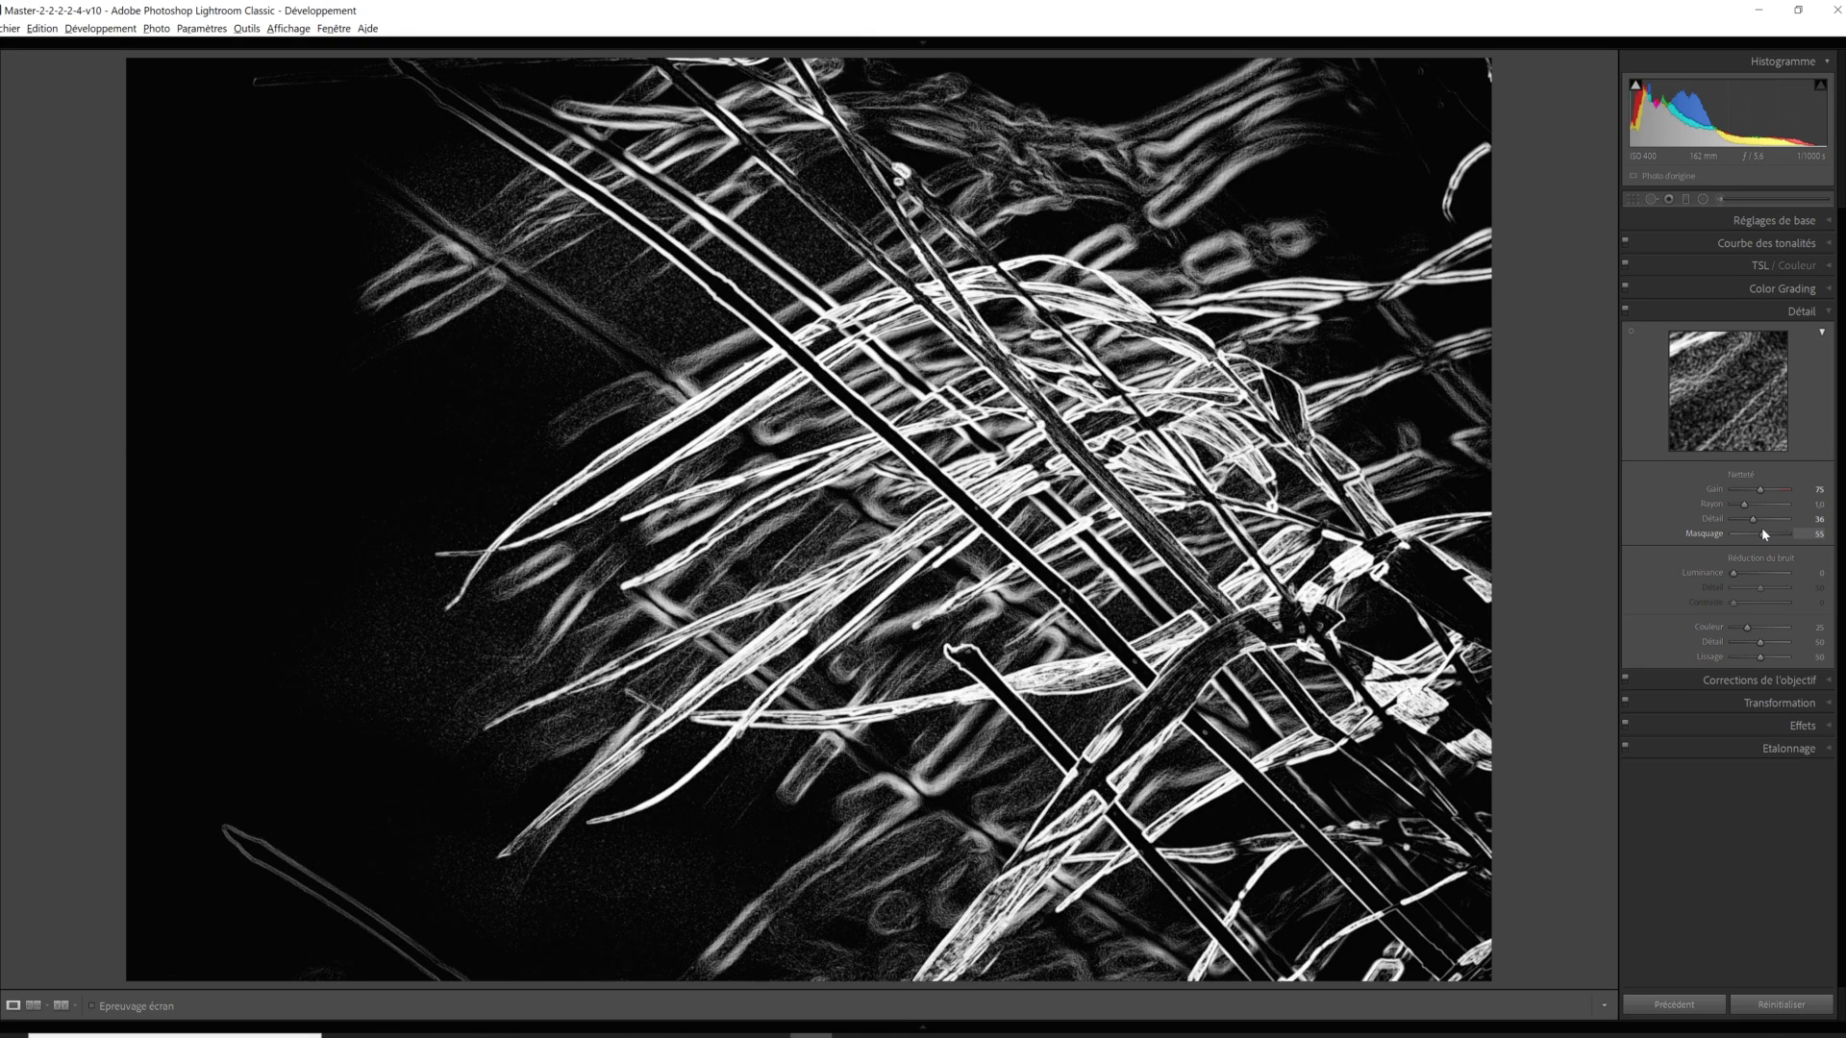
{"action": "left_click_drag", "start_coordinate": [1763, 533], "coordinate": [1764, 534]}
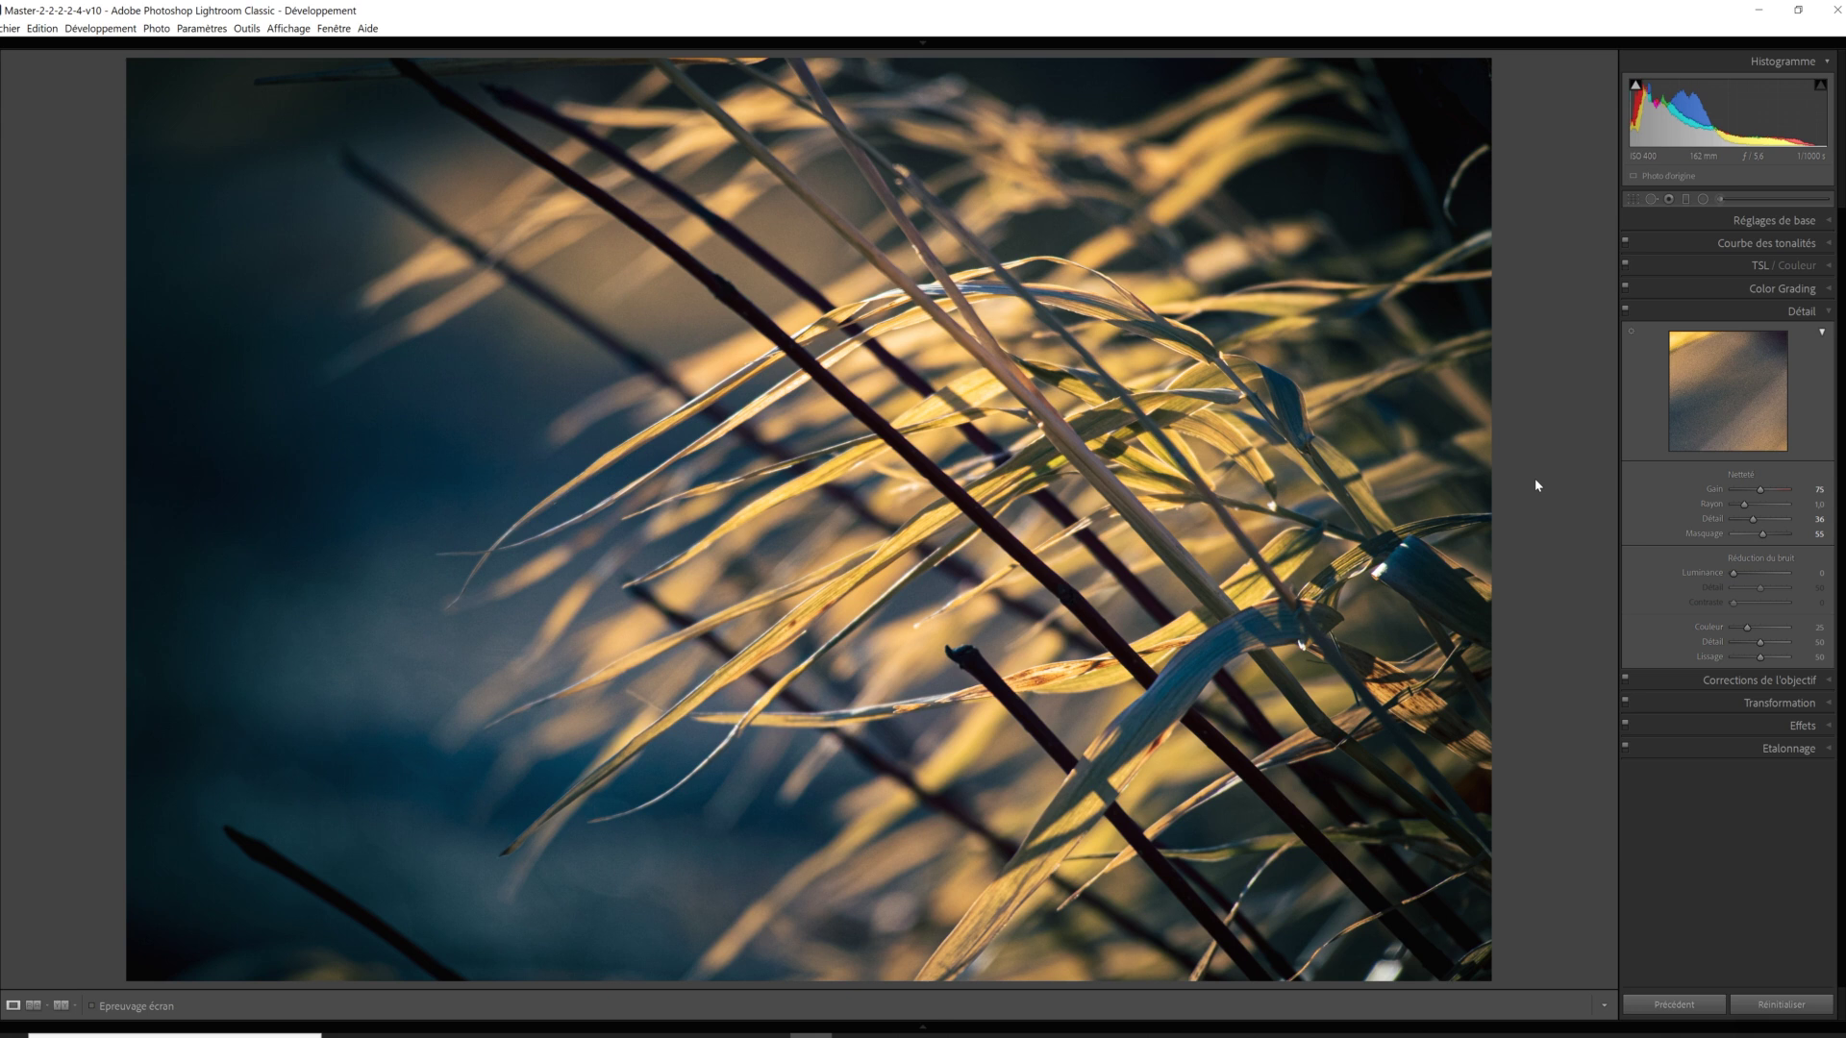
Remove the isolated dark stem in the photo's lower left corner with the spot removal tool in Corriger mode.
{"action": "left_click", "coordinate": [1651, 199]}
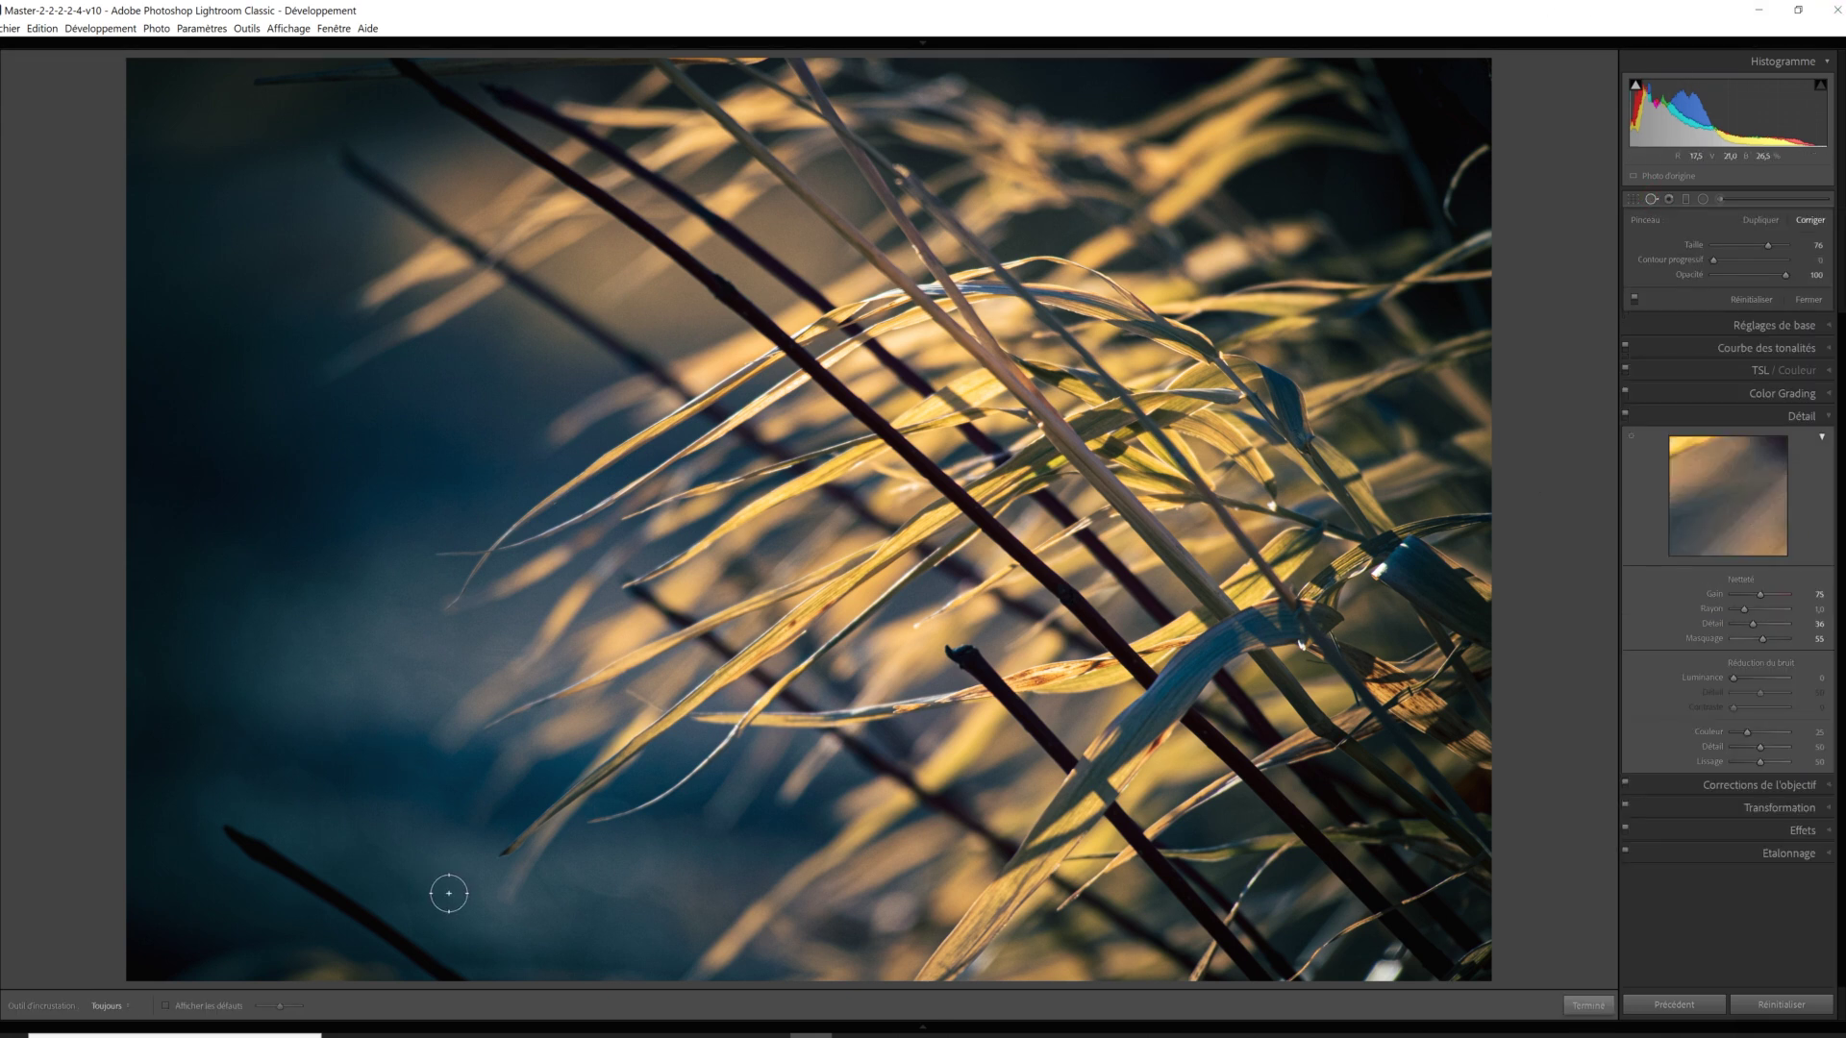
{"action": "left_click_drag", "start_coordinate": [230, 830], "coordinate": [467, 981]}
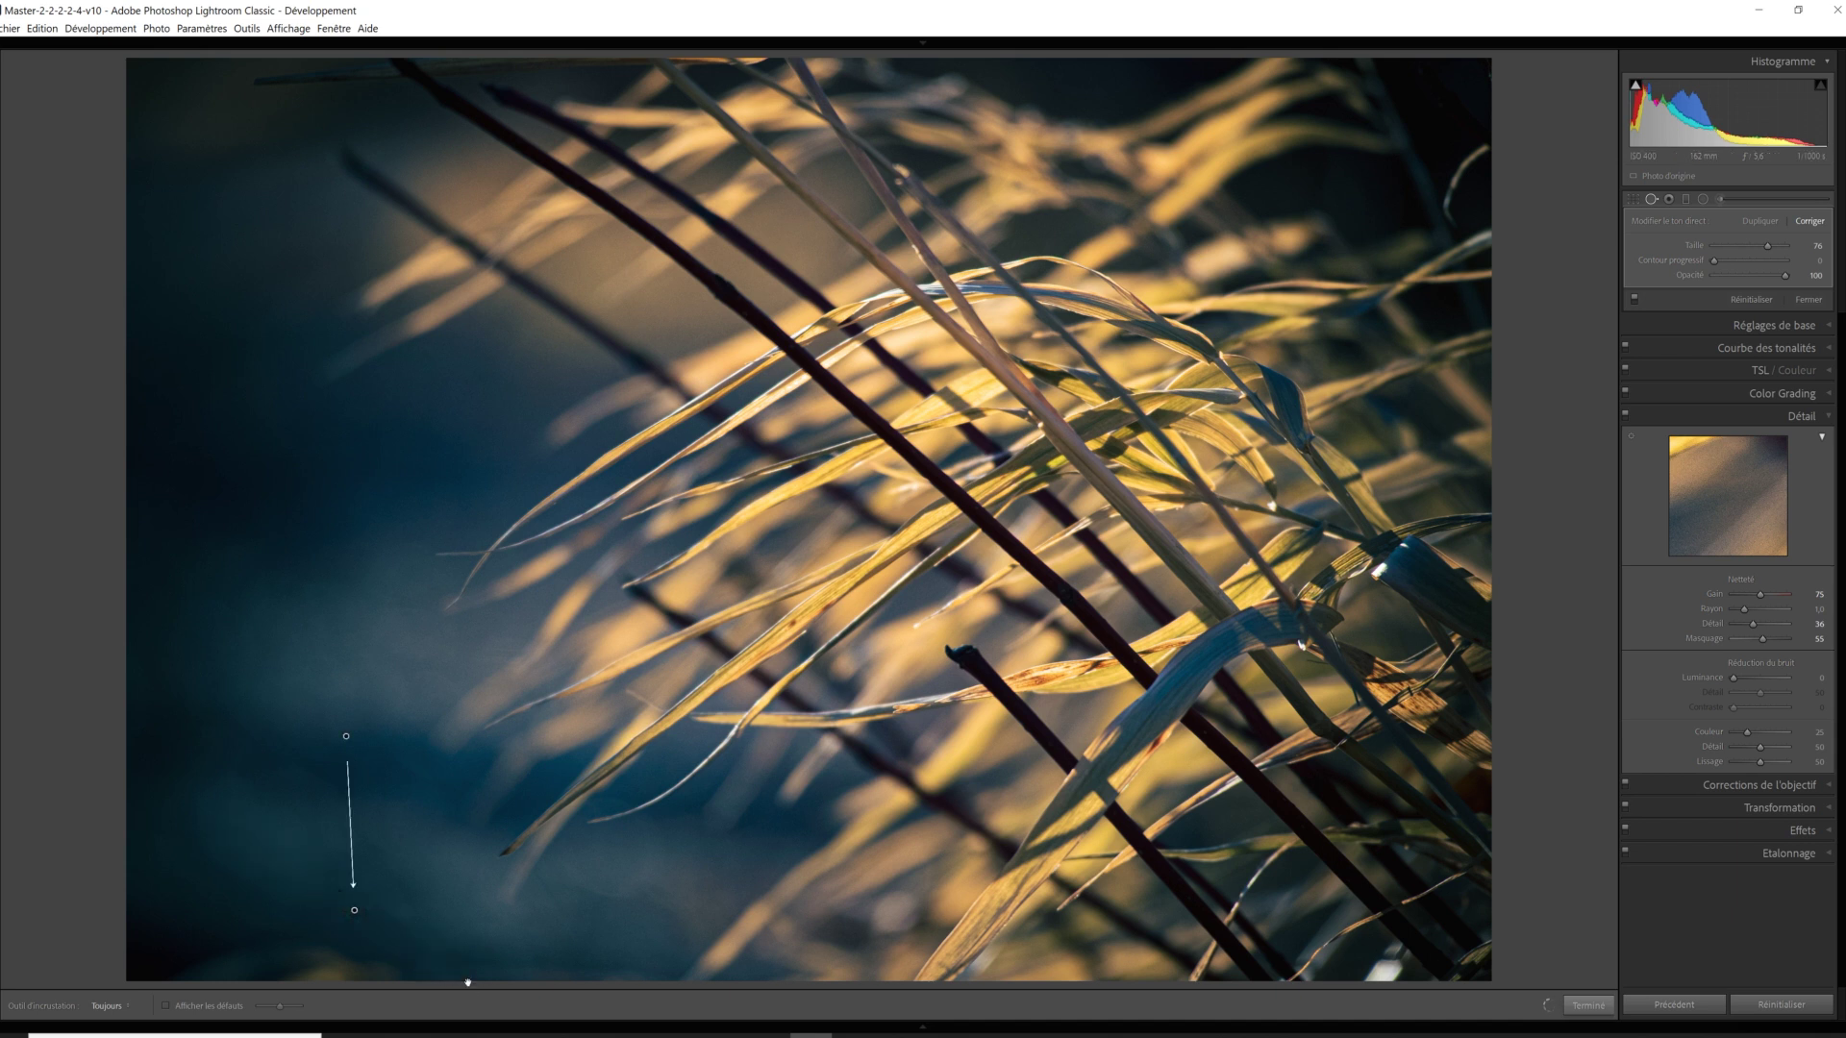
{"action": "key", "text": "q"}
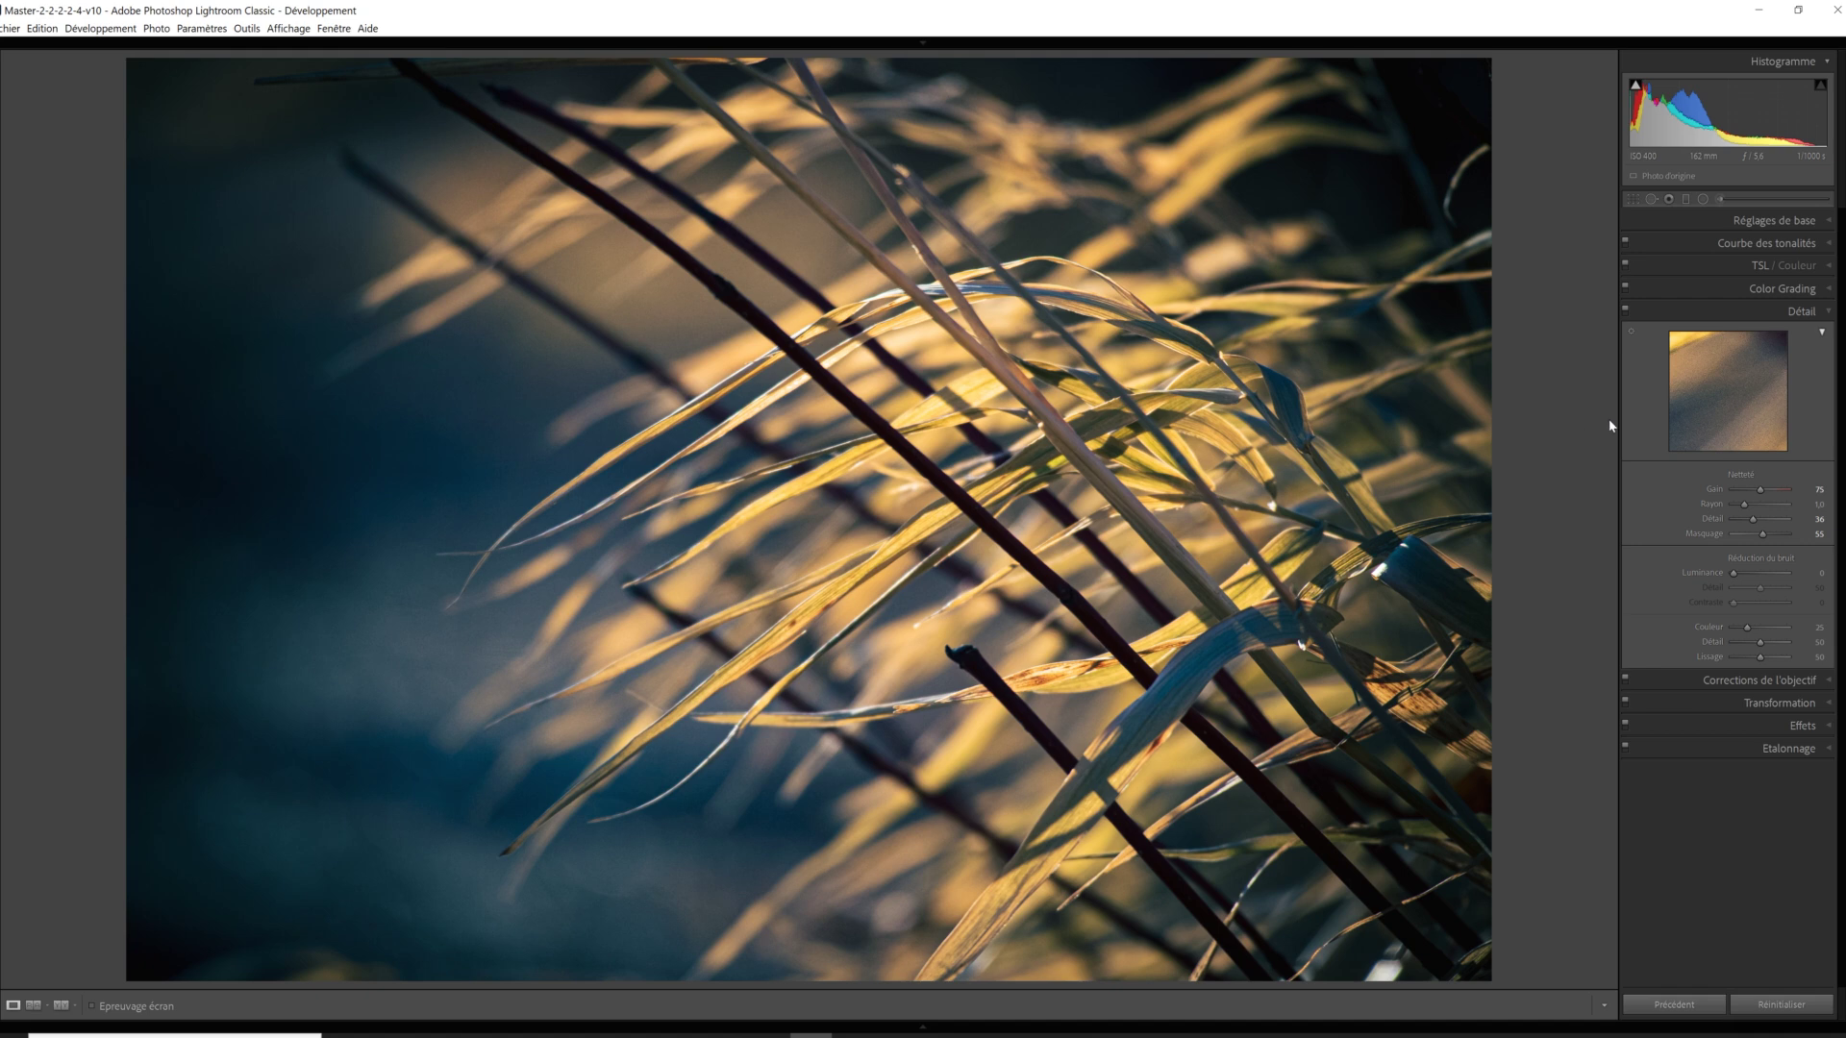
Hide the side panels and compare the edited photo side by side with its original version.
{"action": "key", "text": "shift+Tab"}
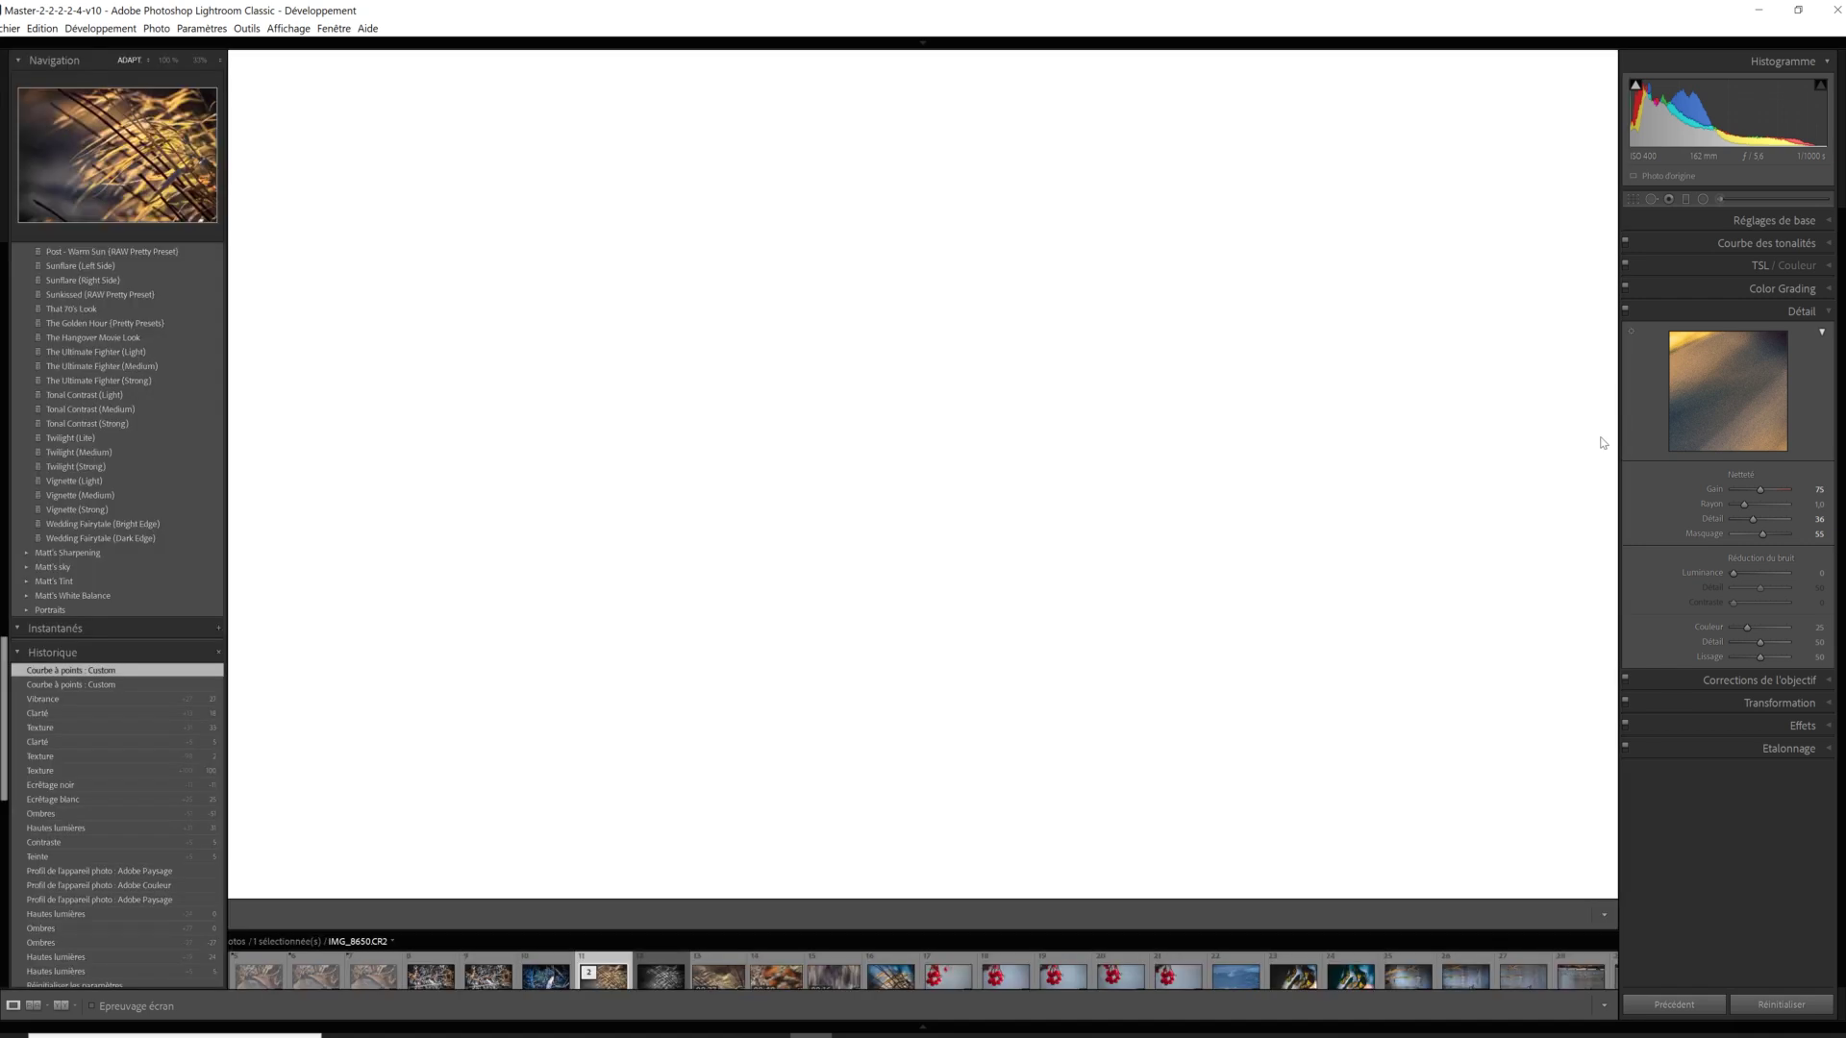
{"action": "key", "text": "shift+Tab"}
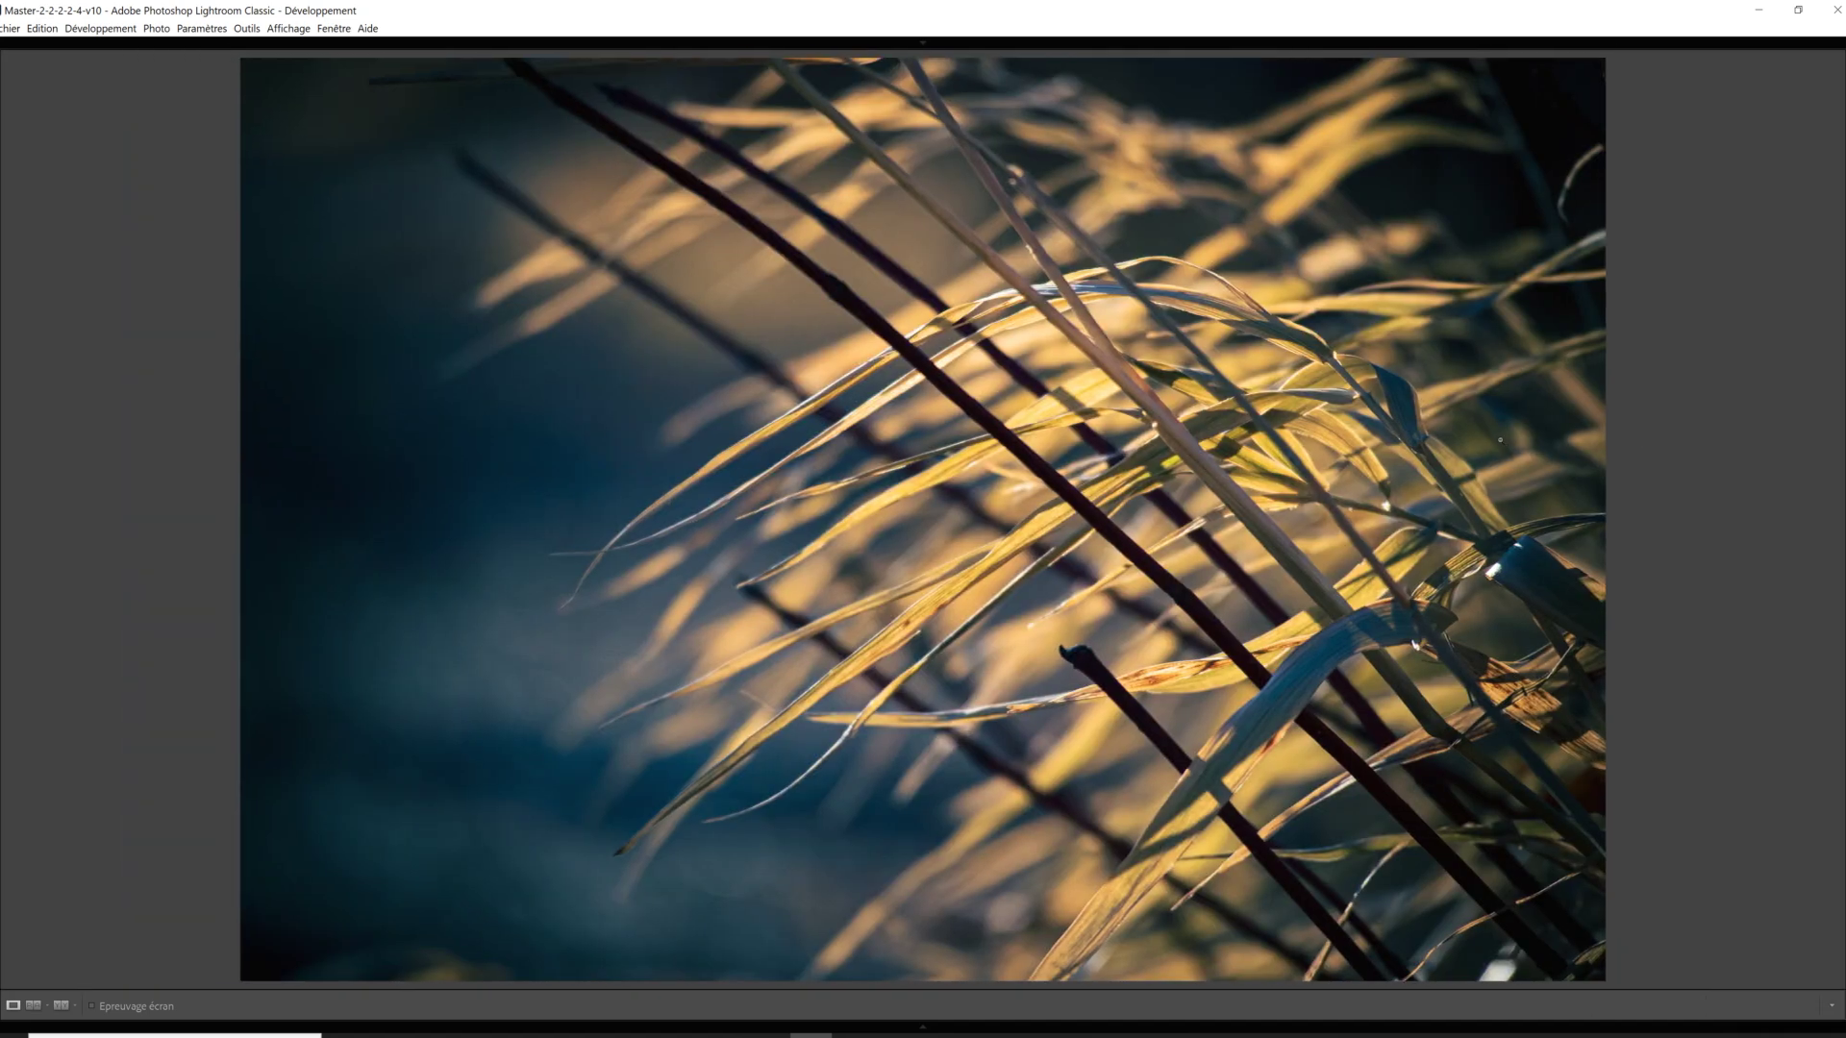
{"action": "key", "text": "y"}
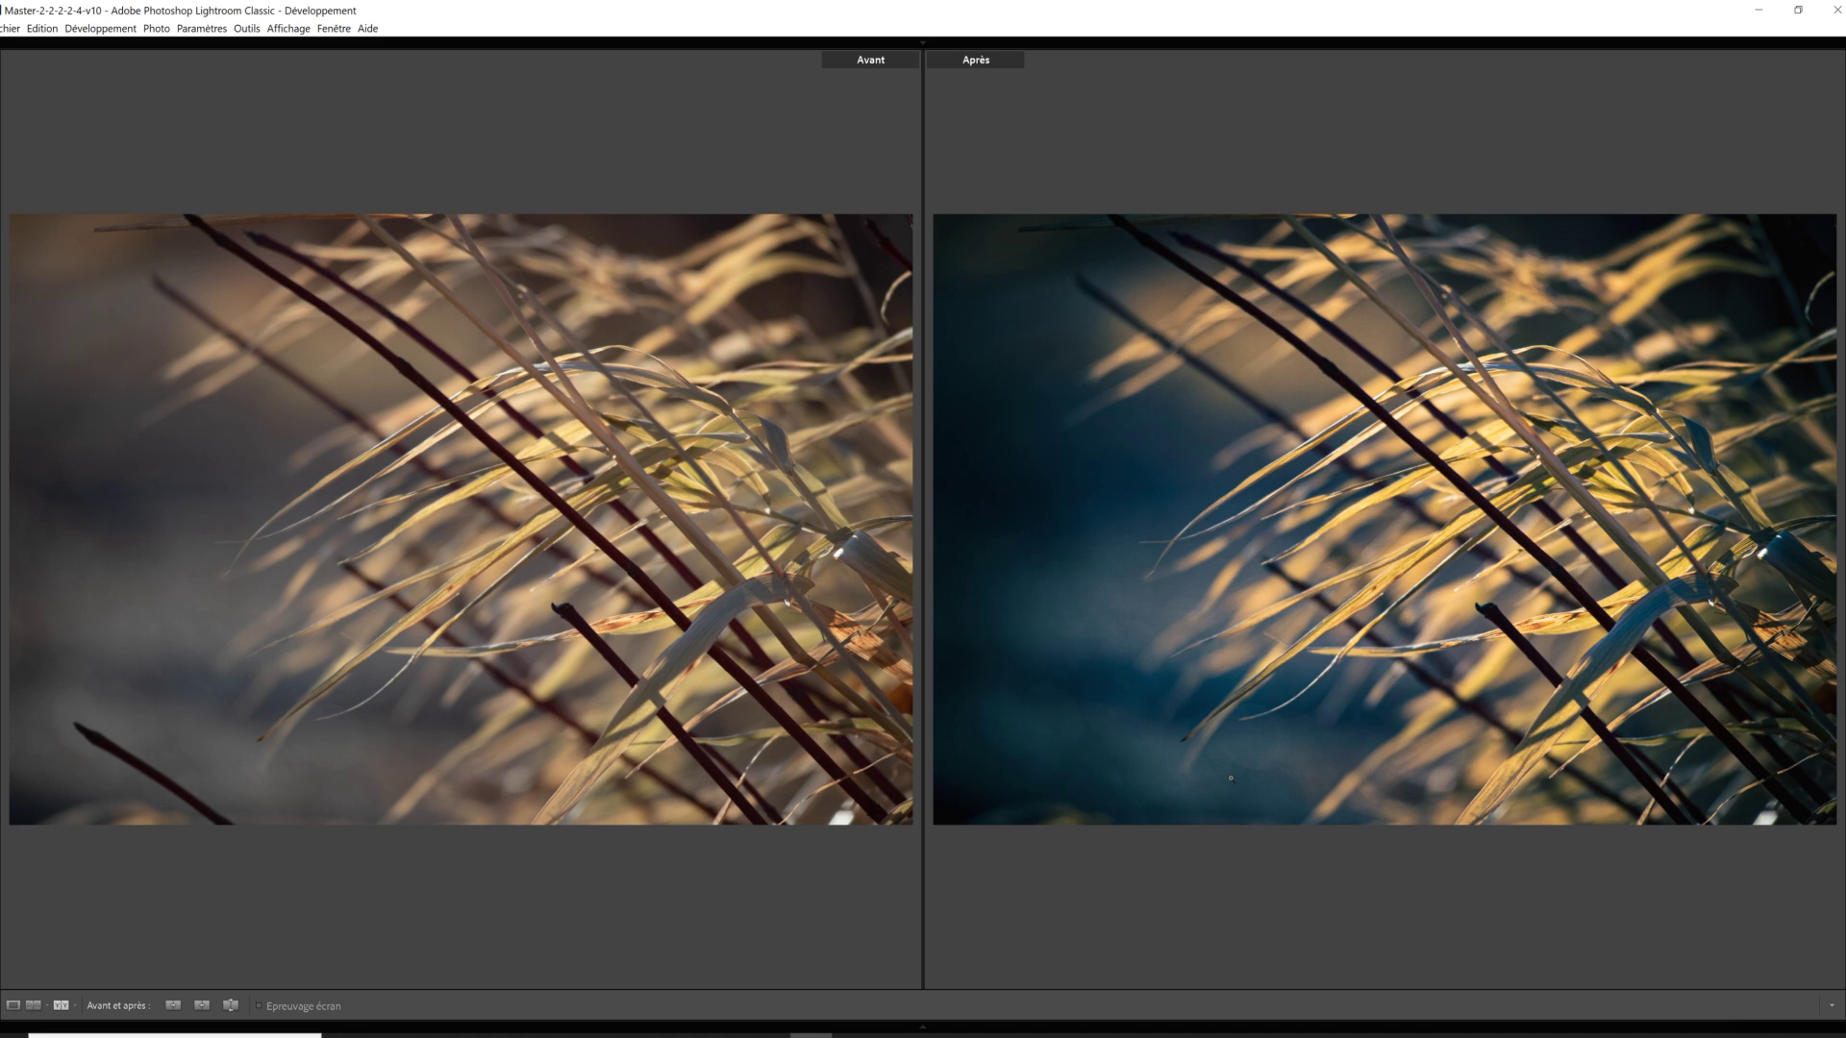
{"action": "key", "text": "y"}
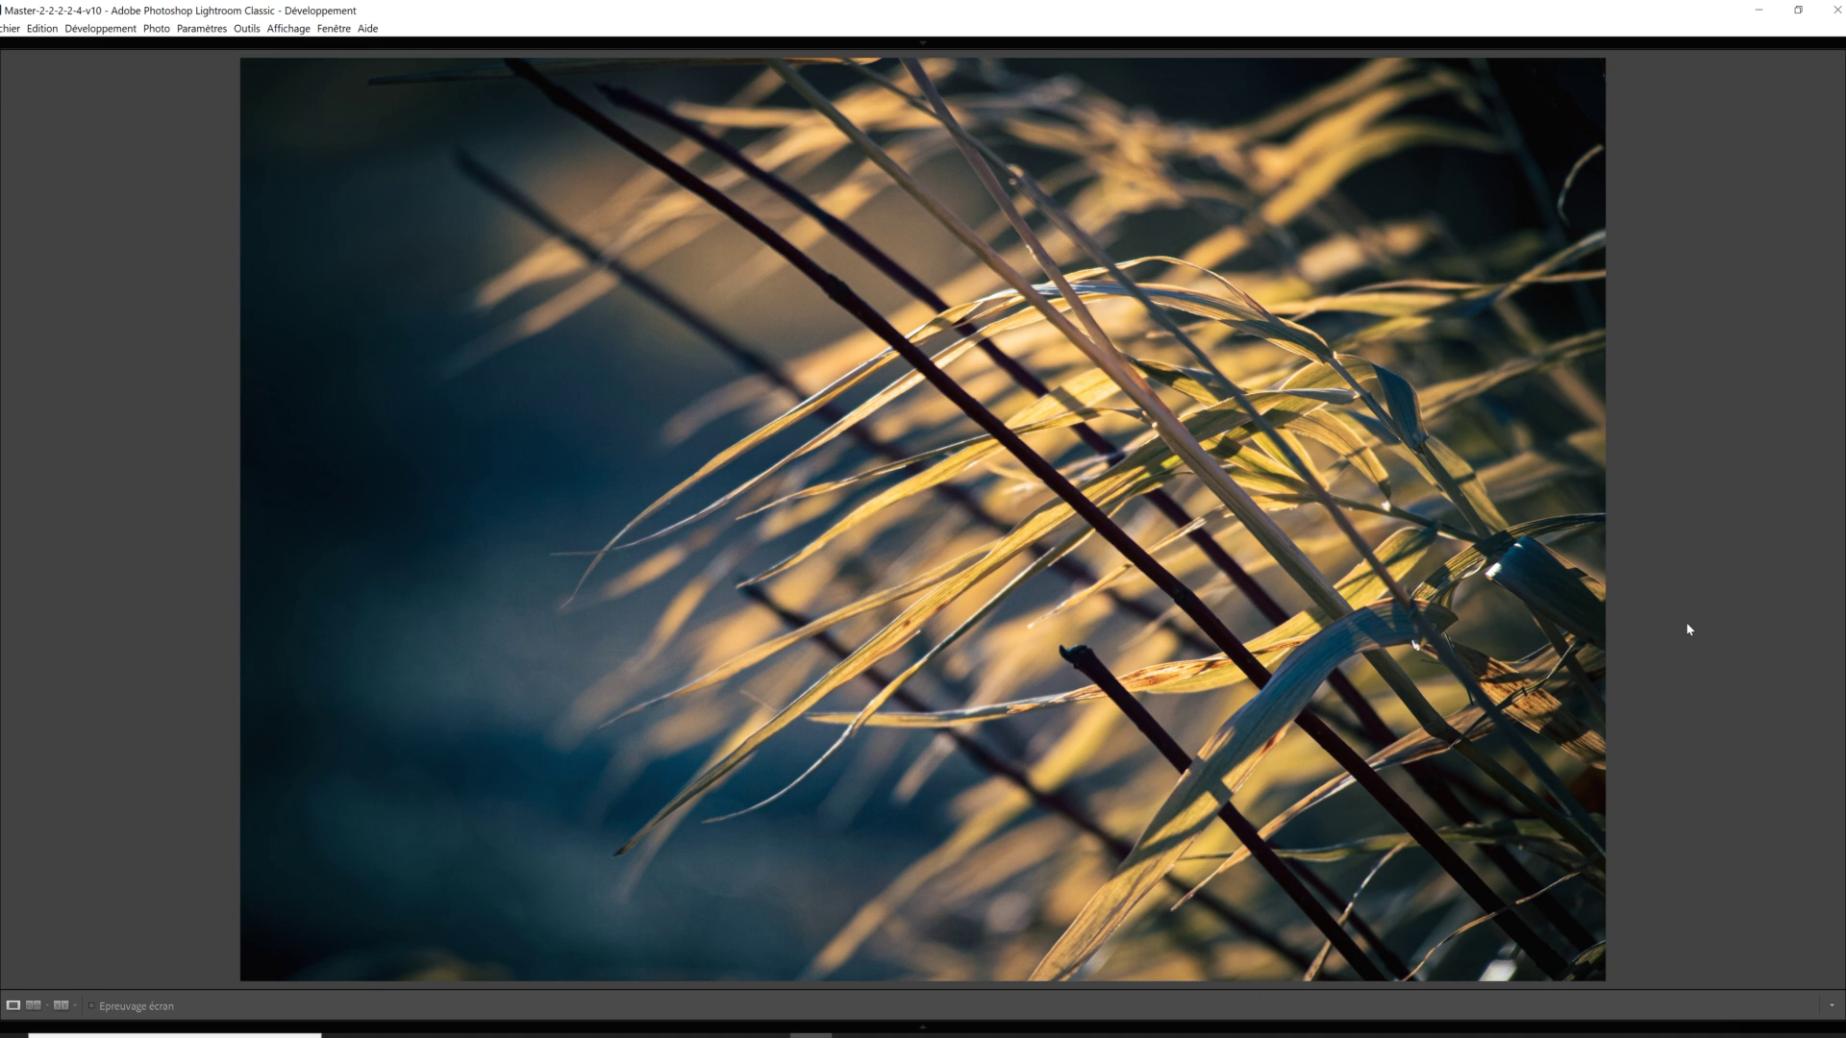
Switch to the photo of bent stems in ice and apply the Adobe Standard profile.
{"action": "key", "text": "v"}
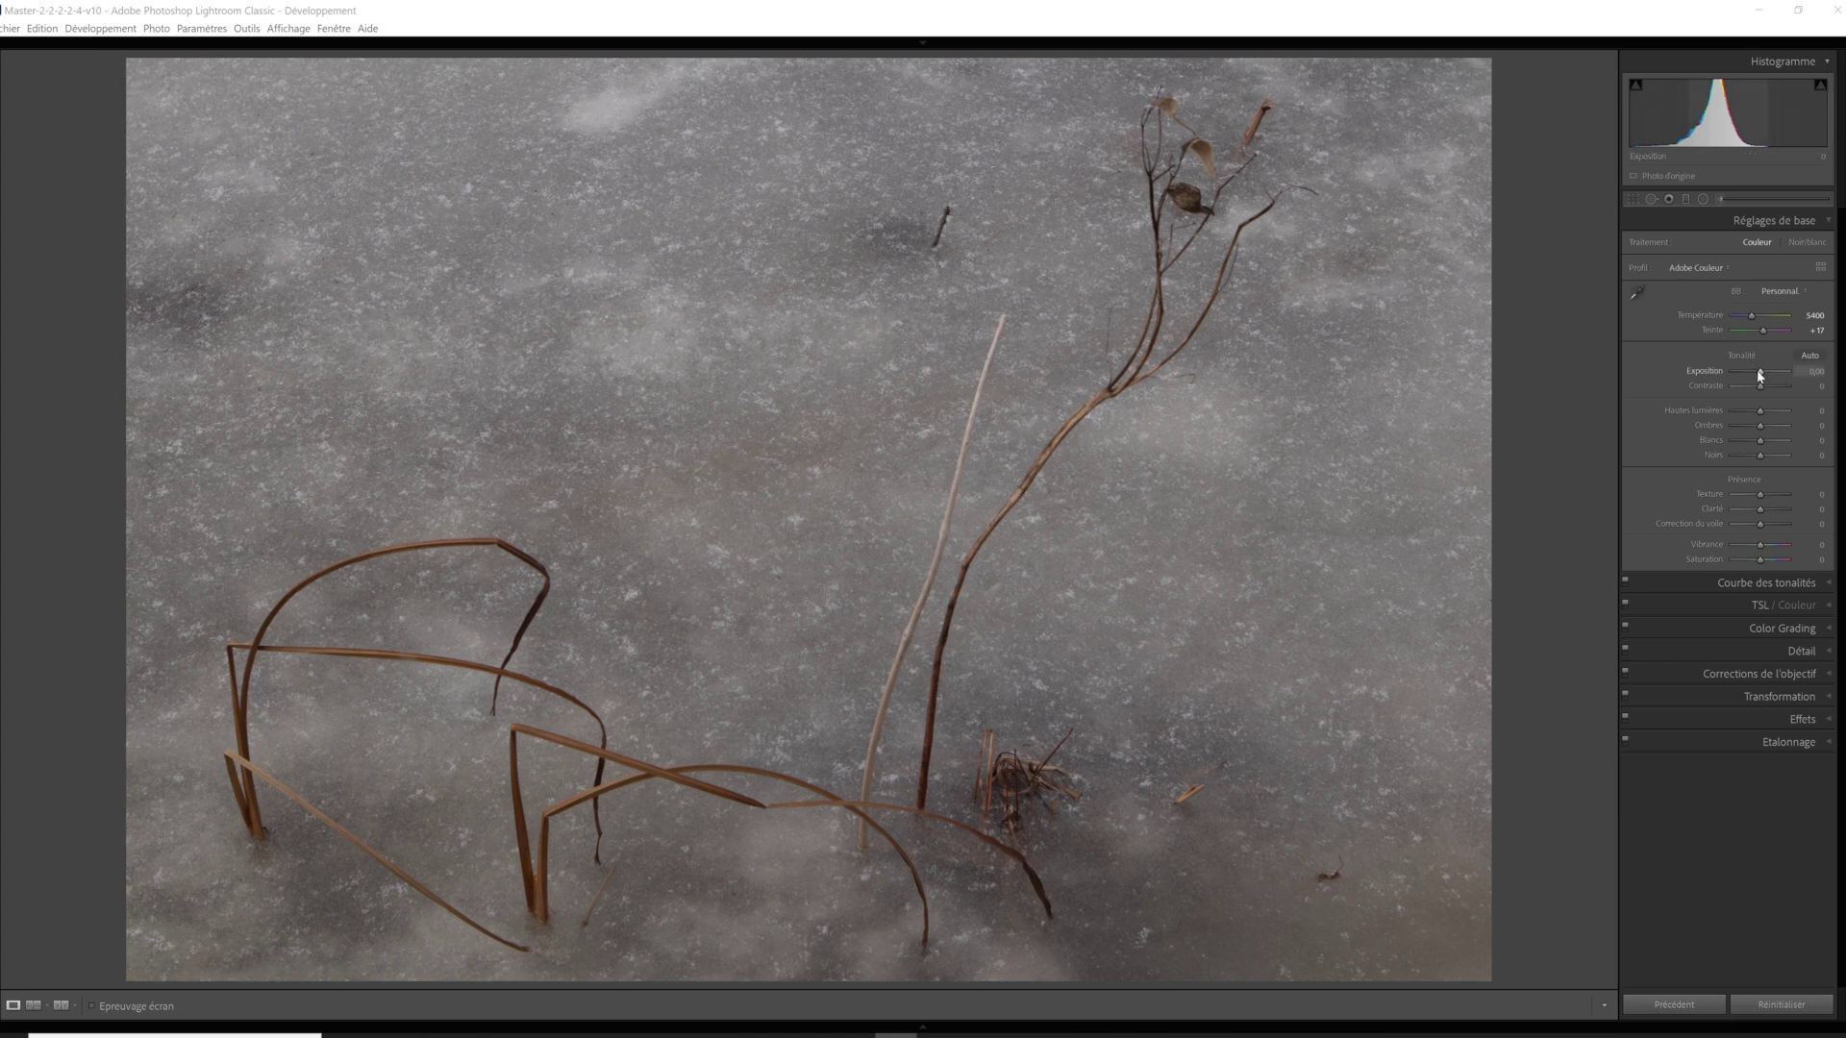
{"action": "left_click", "coordinate": [1716, 272]}
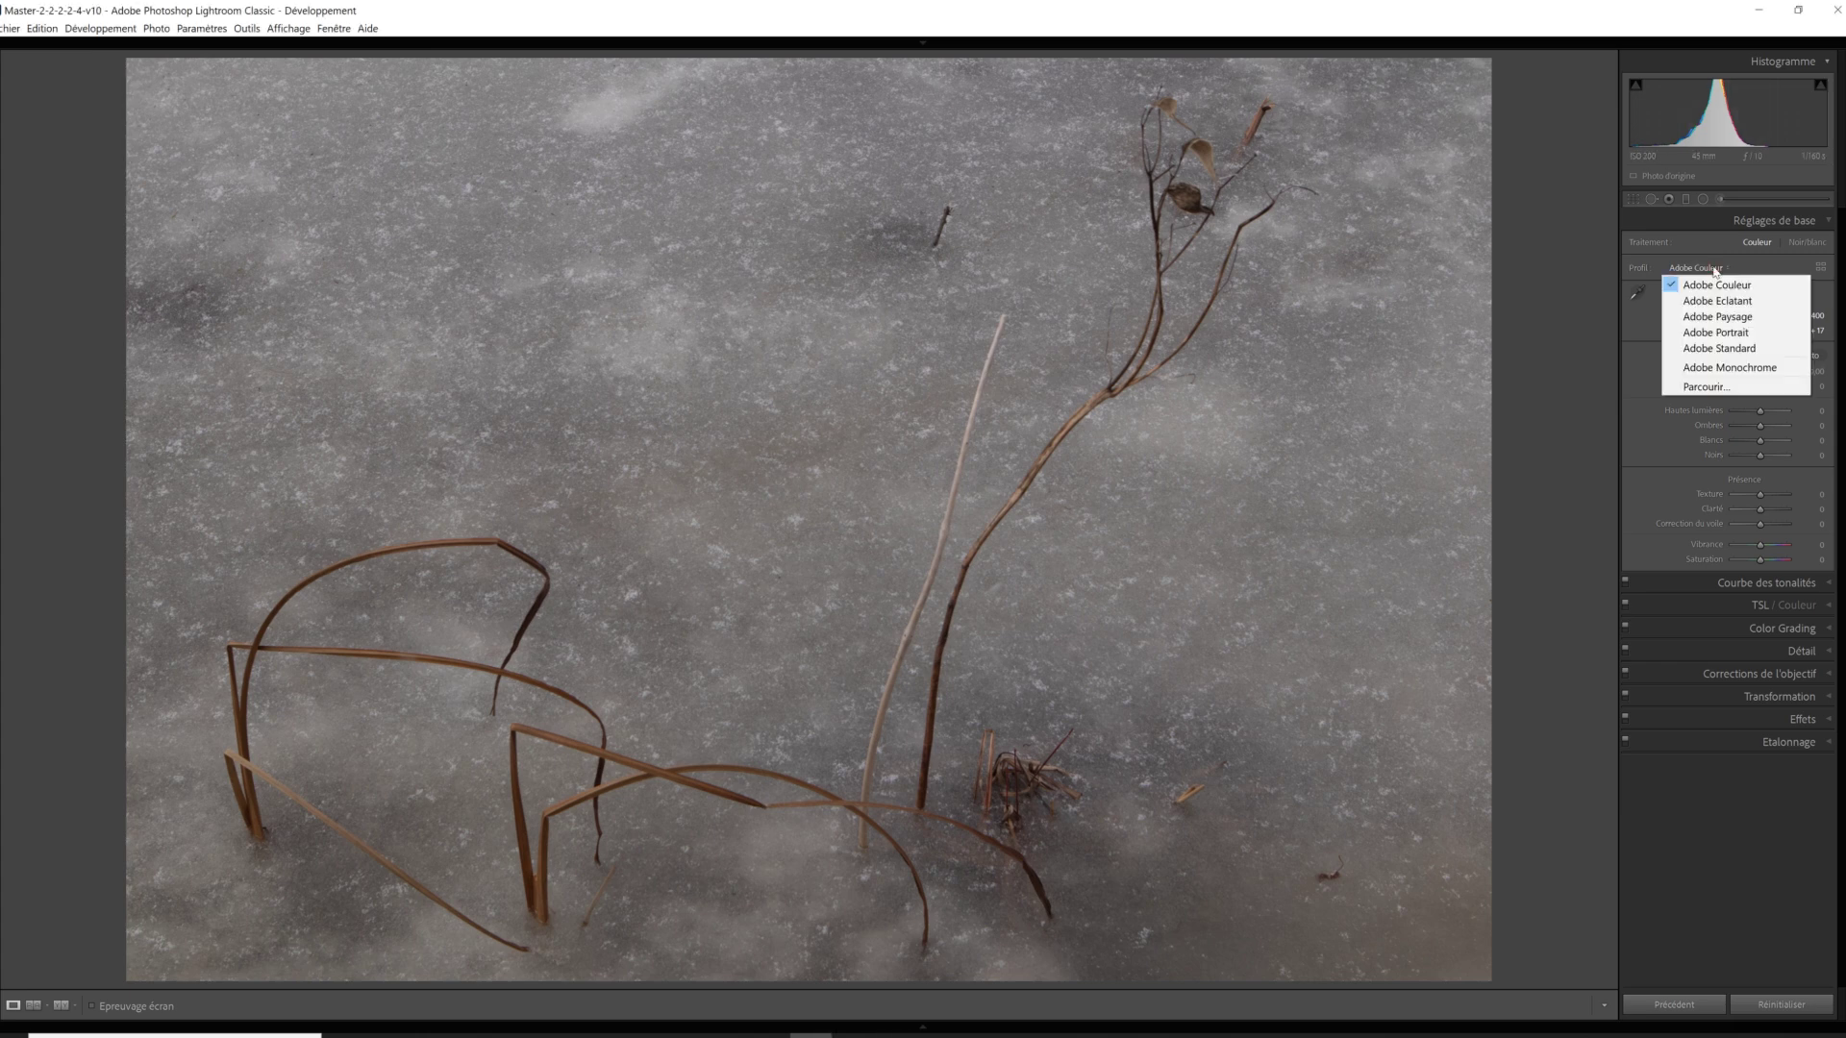
{"action": "left_click", "coordinate": [1723, 350]}
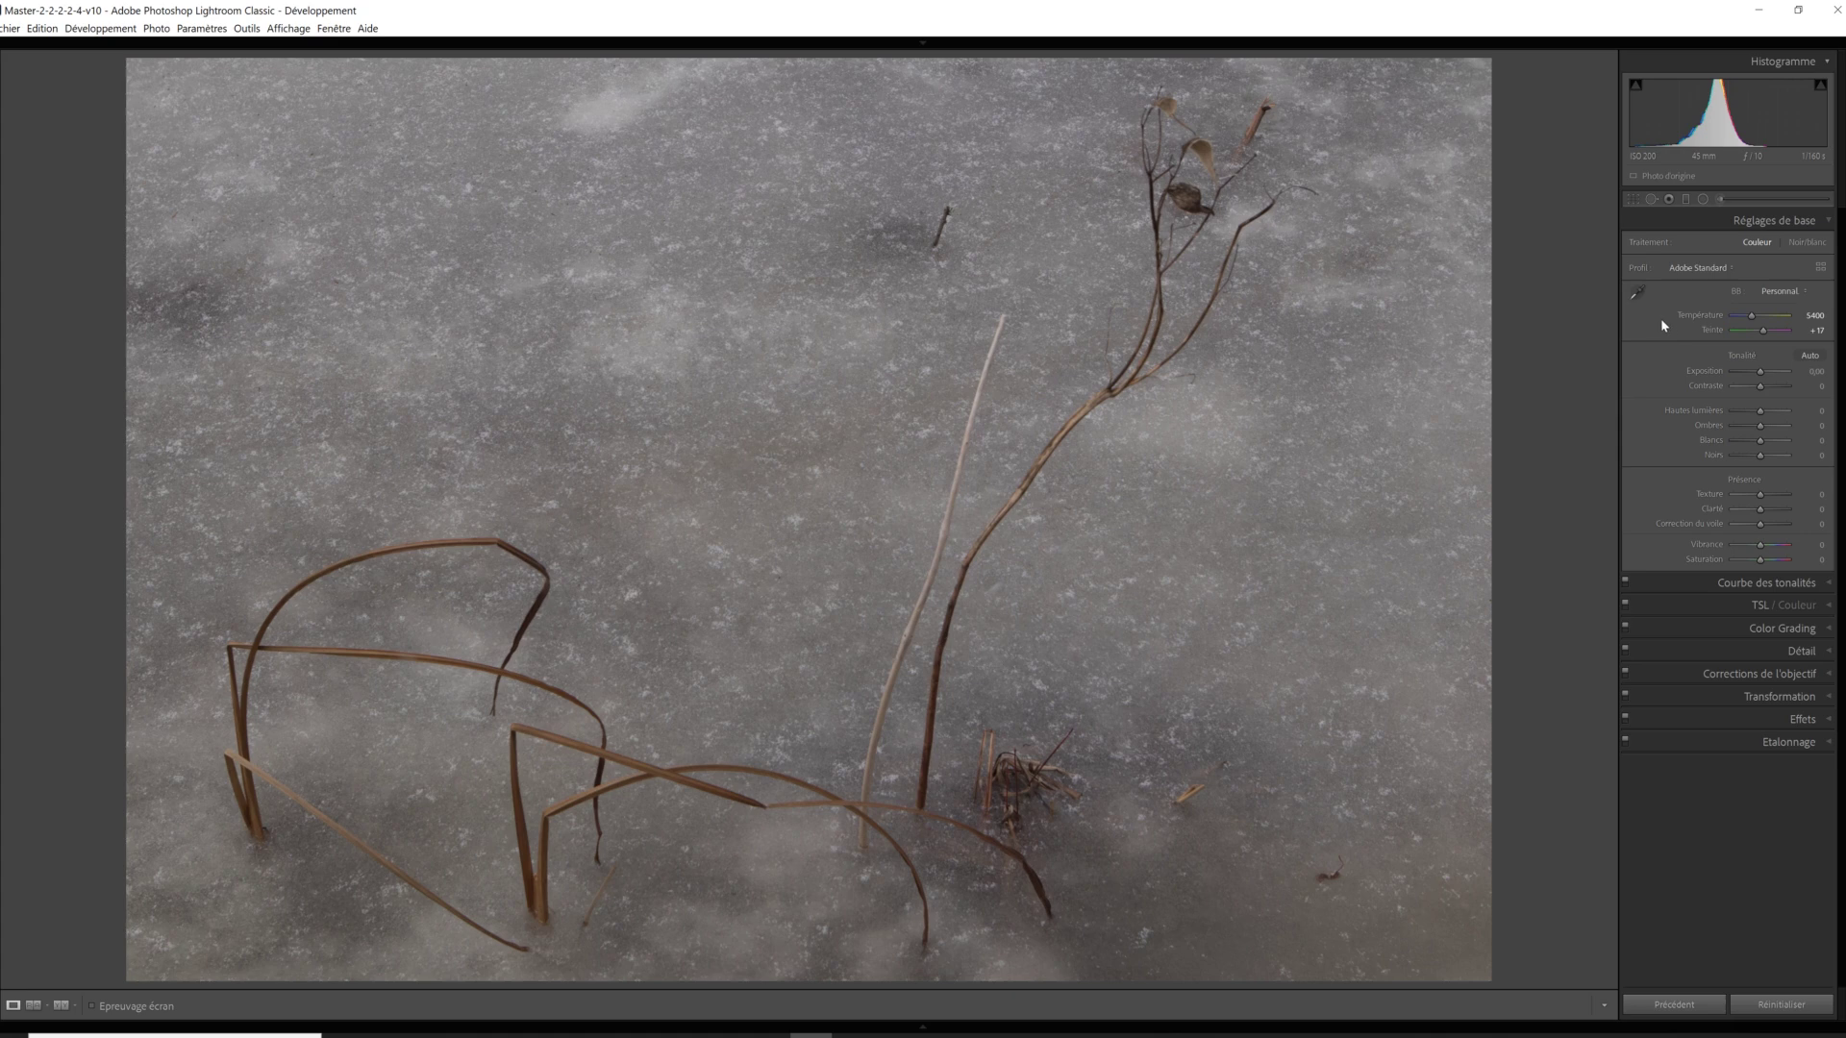
Neutralize the white balance from a grey area of the ice and raise the exposure to +0.64.
{"action": "left_click", "coordinate": [1637, 292]}
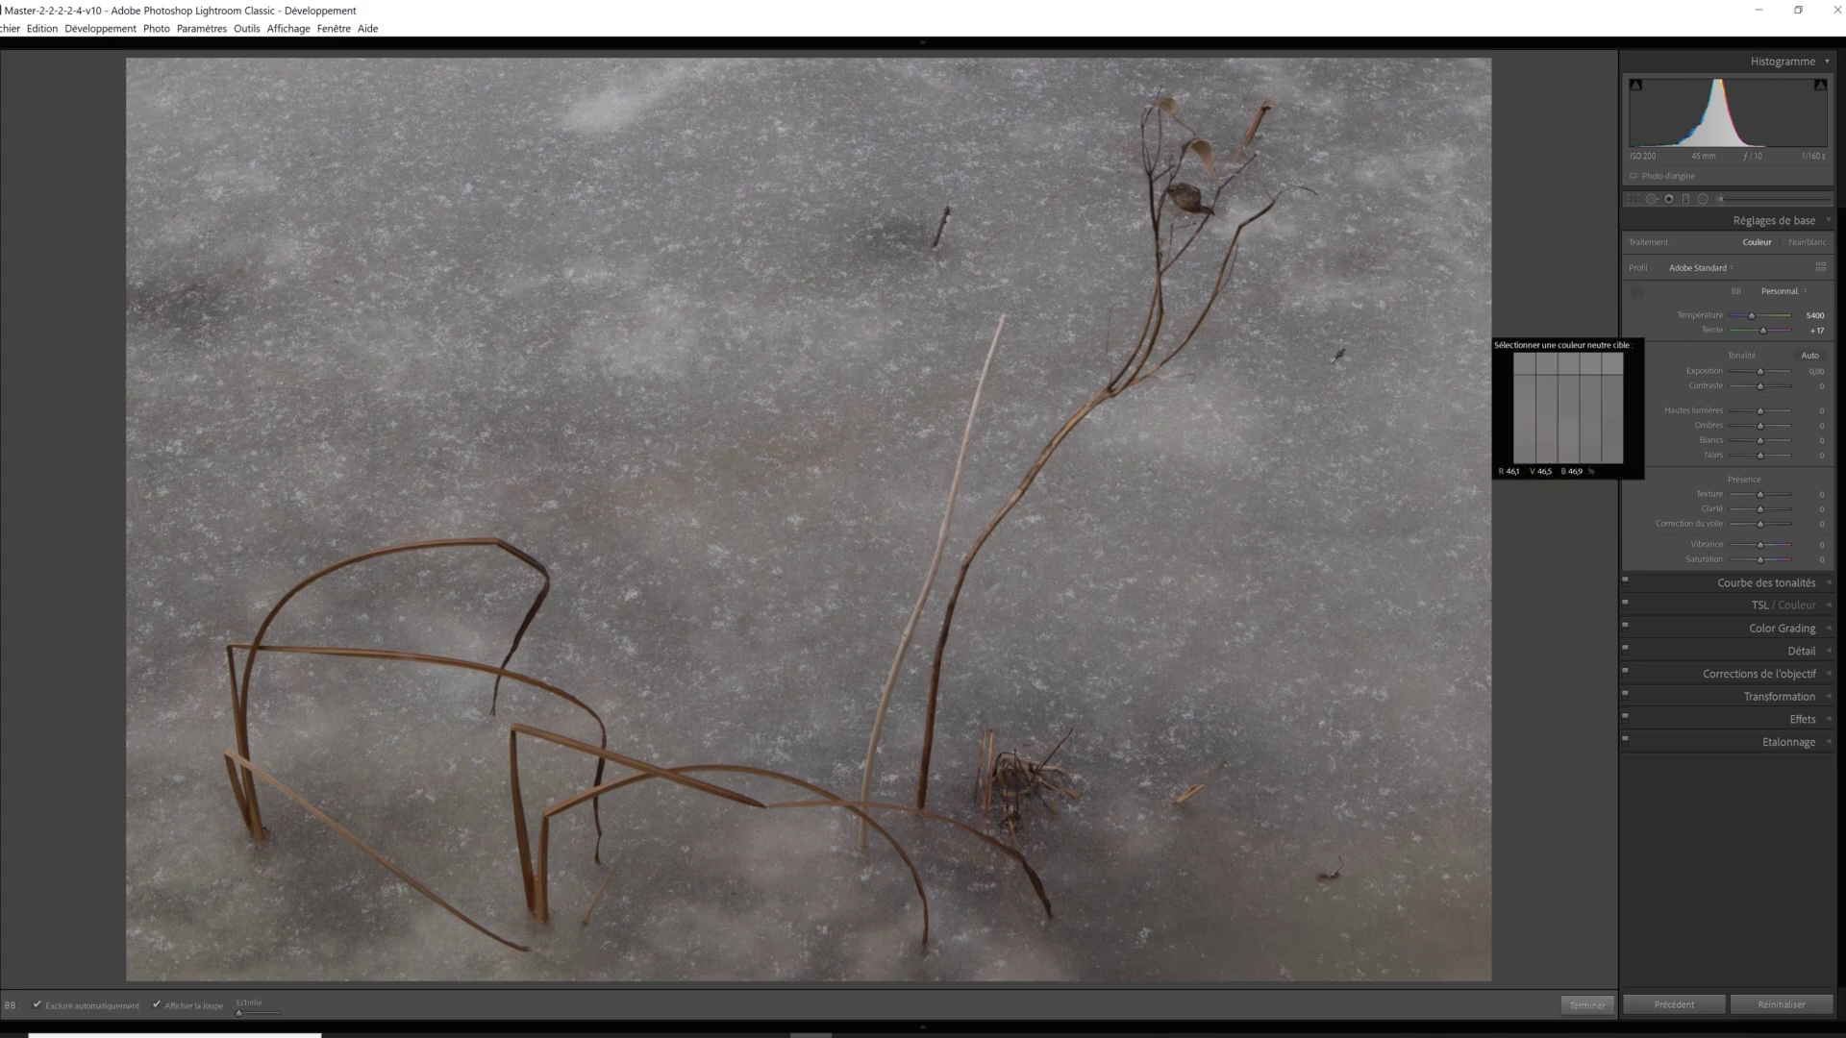
{"action": "left_click", "coordinate": [1218, 412]}
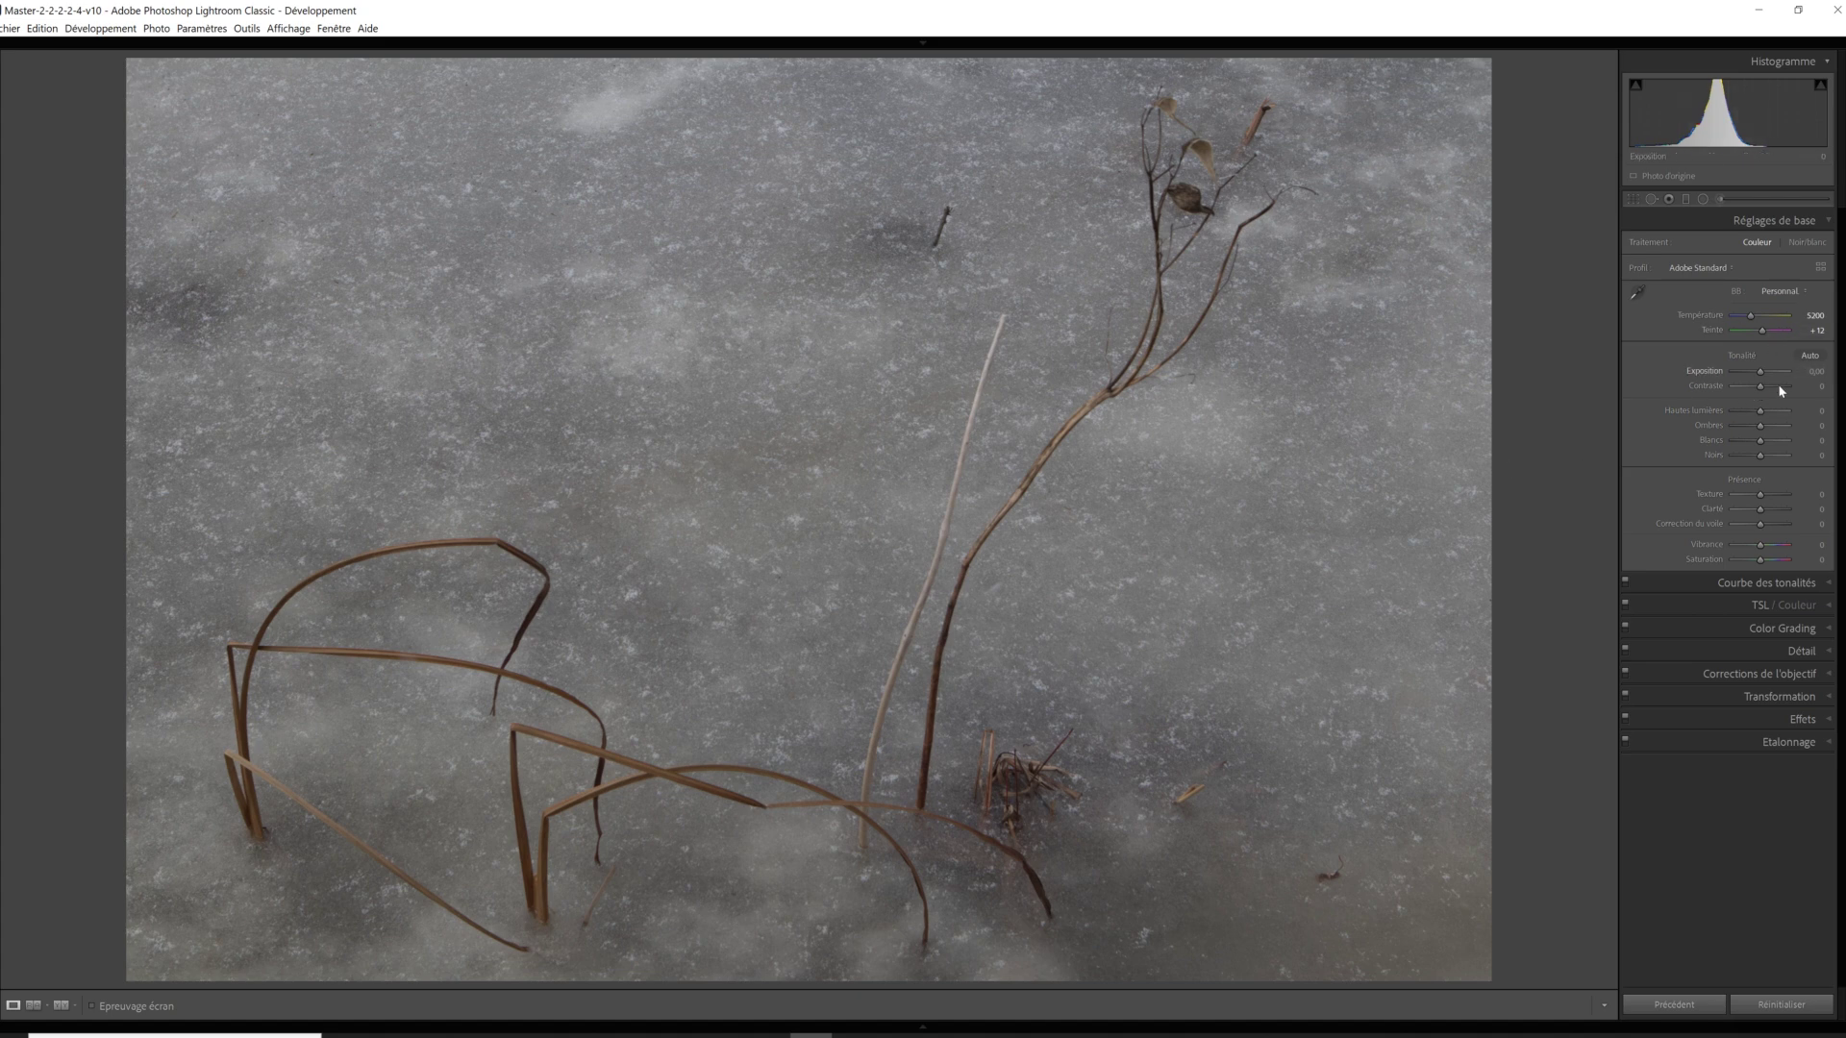
{"action": "left_click", "coordinate": [1765, 373]}
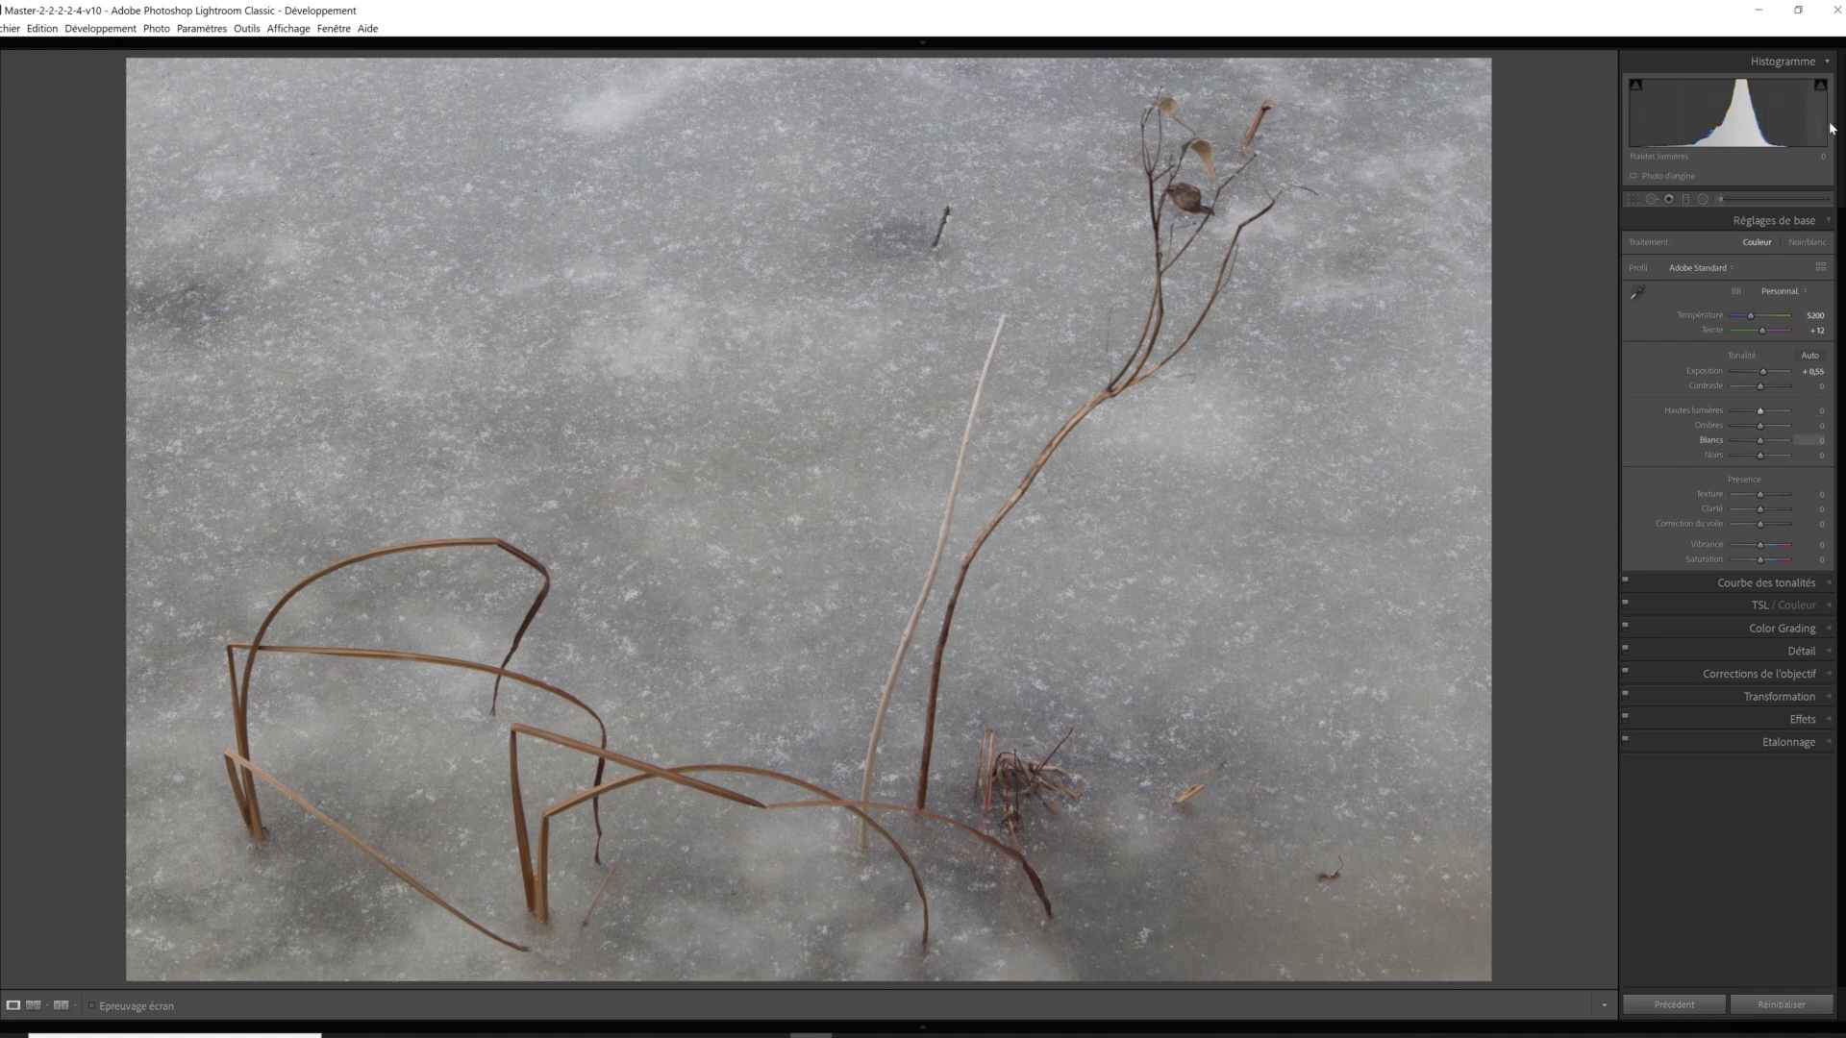
{"action": "left_click_drag", "start_coordinate": [1761, 373], "coordinate": [1765, 375]}
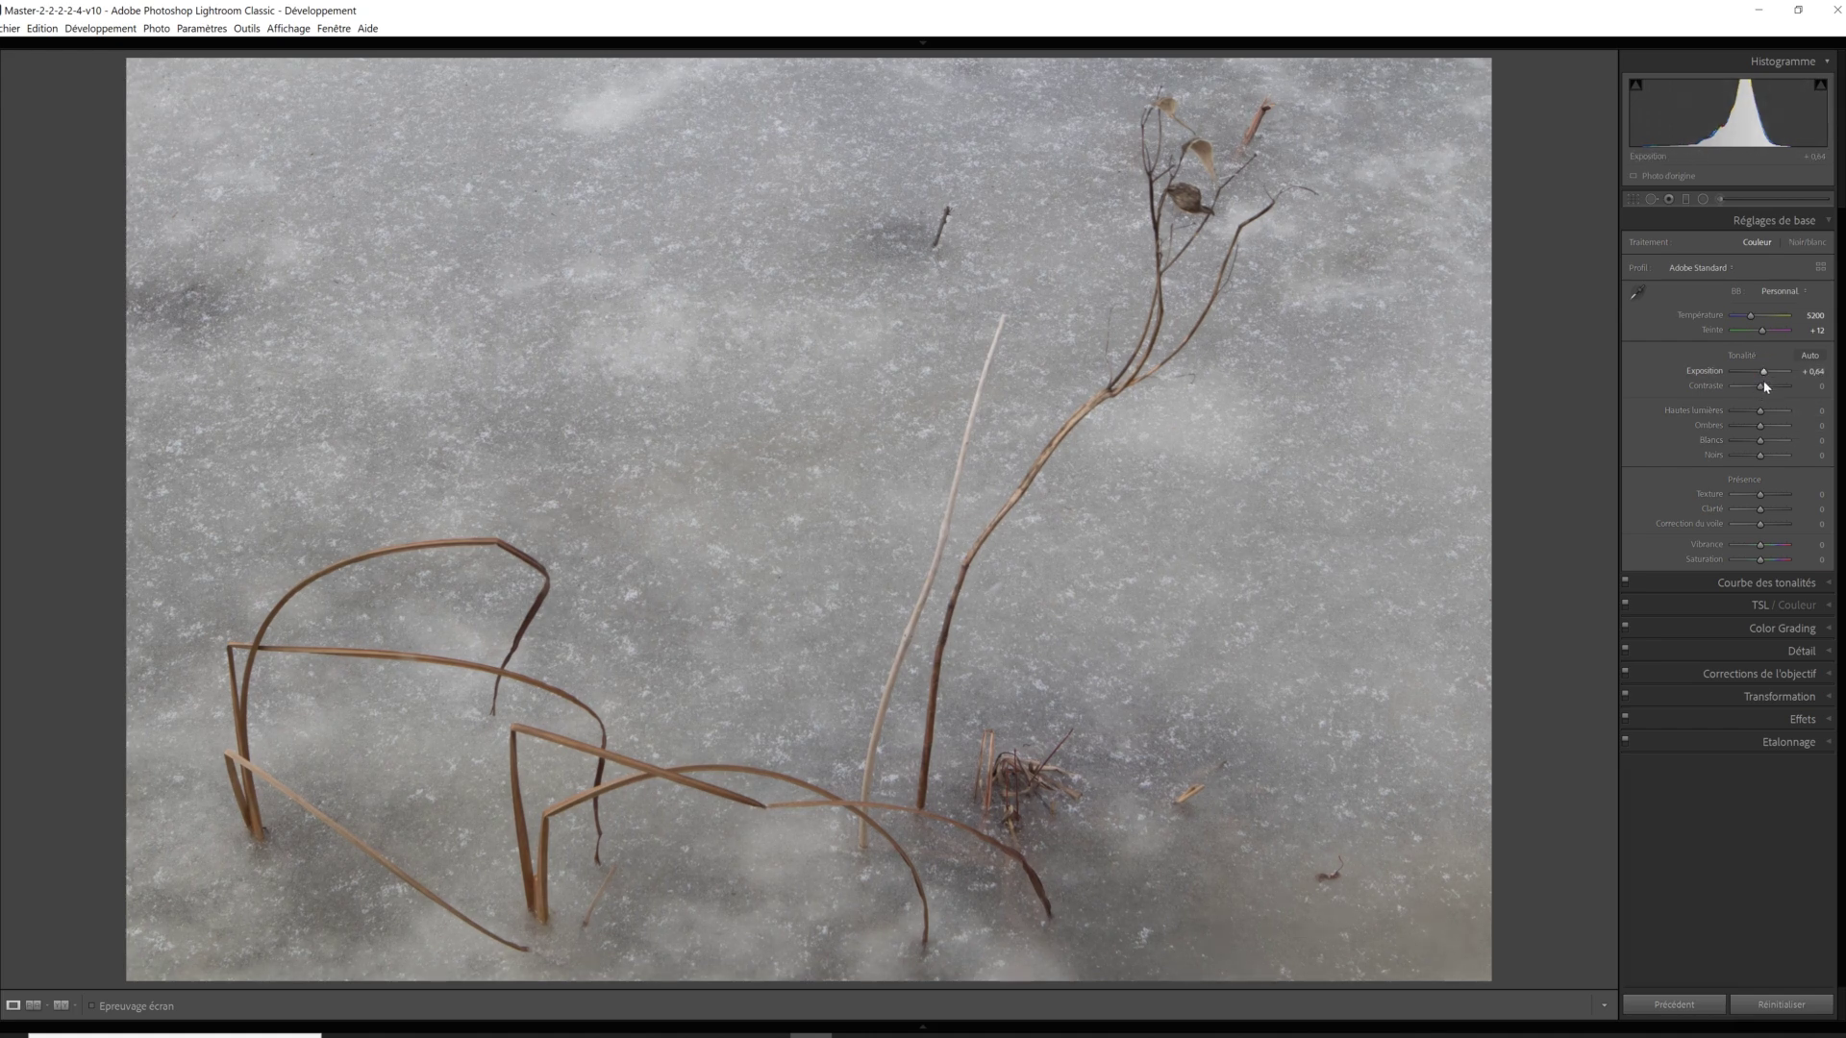
Set contrast to +15, highlights to +27, shadows to +15, whites to +71 and blacks to -35.
{"action": "left_click_drag", "start_coordinate": [1760, 386], "coordinate": [1765, 386]}
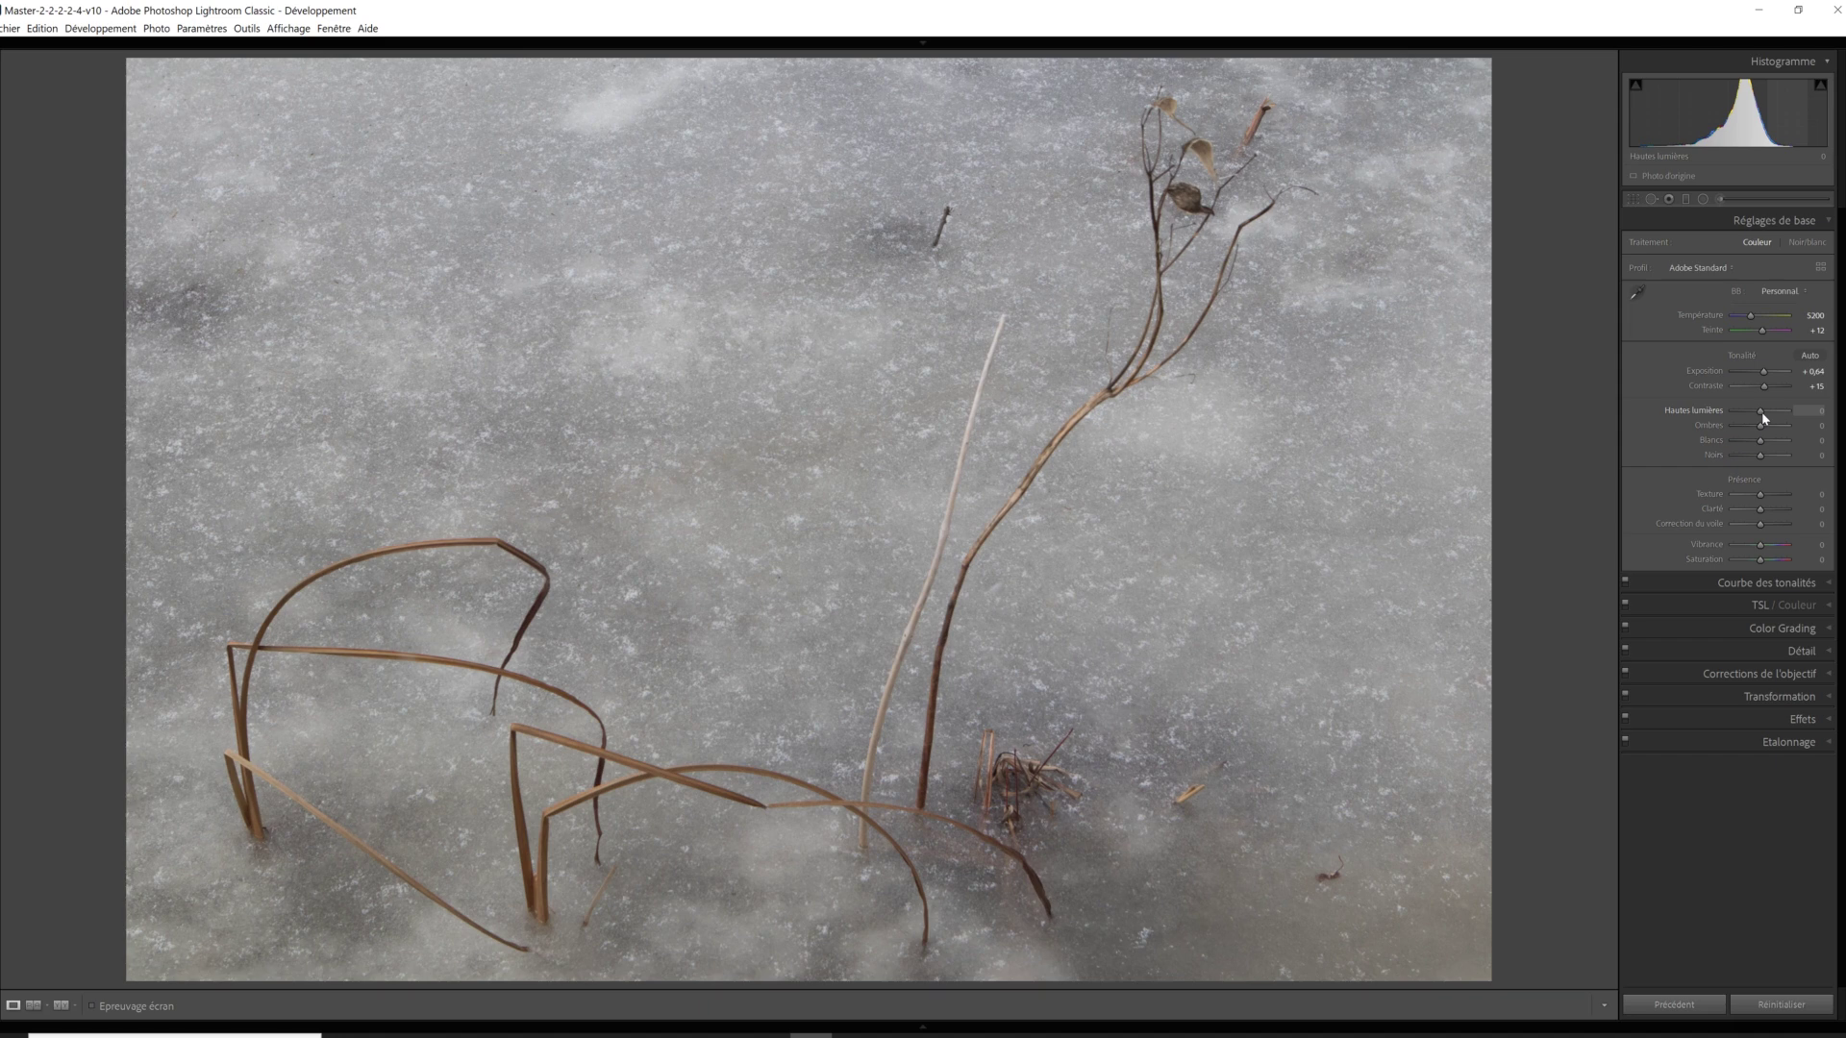
{"action": "left_click_drag", "start_coordinate": [1763, 413], "coordinate": [1771, 415]}
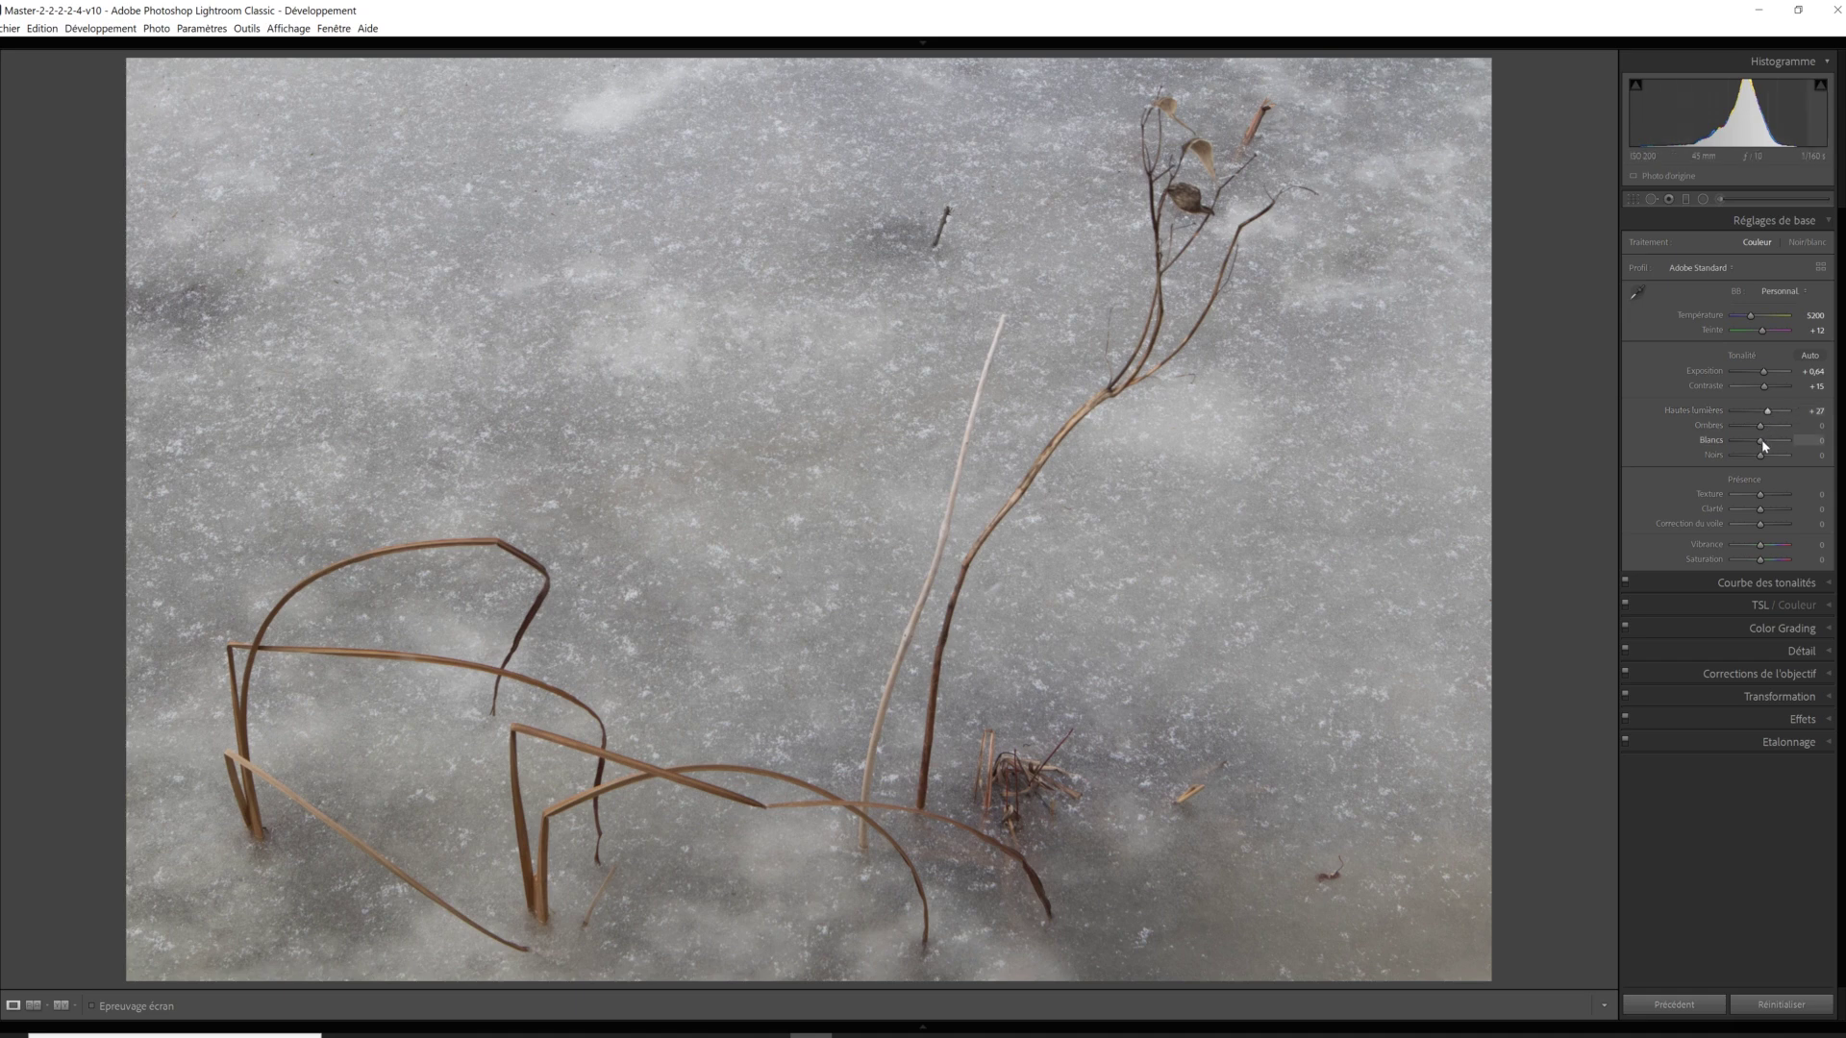
{"action": "mouse_move", "coordinate": [1761, 428]}
{"action": "left_mouse_down"}
{"action": "mouse_move", "coordinate": [1743, 428]}
{"action": "mouse_move", "coordinate": [1764, 446]}
{"action": "left_mouse_up"}
{"action": "left_click_drag", "start_coordinate": [1765, 444], "coordinate": [1782, 444]}
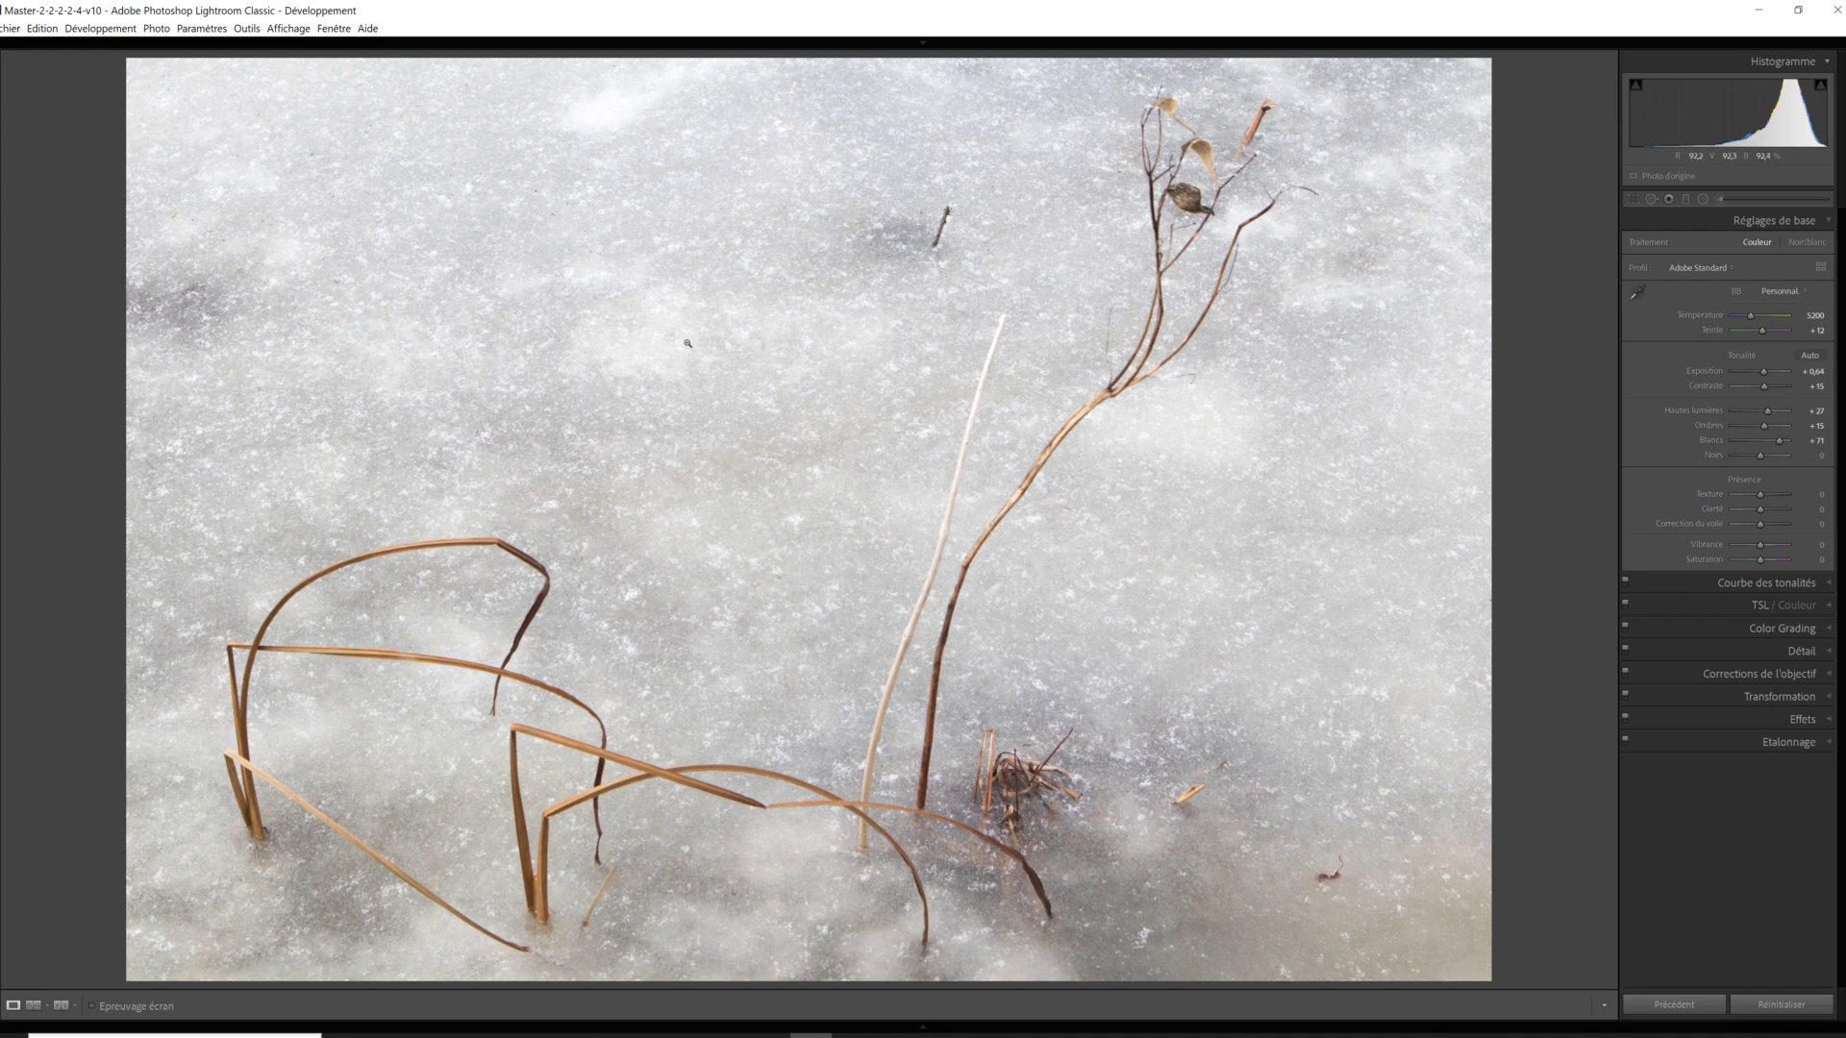
{"action": "key", "text": "y"}
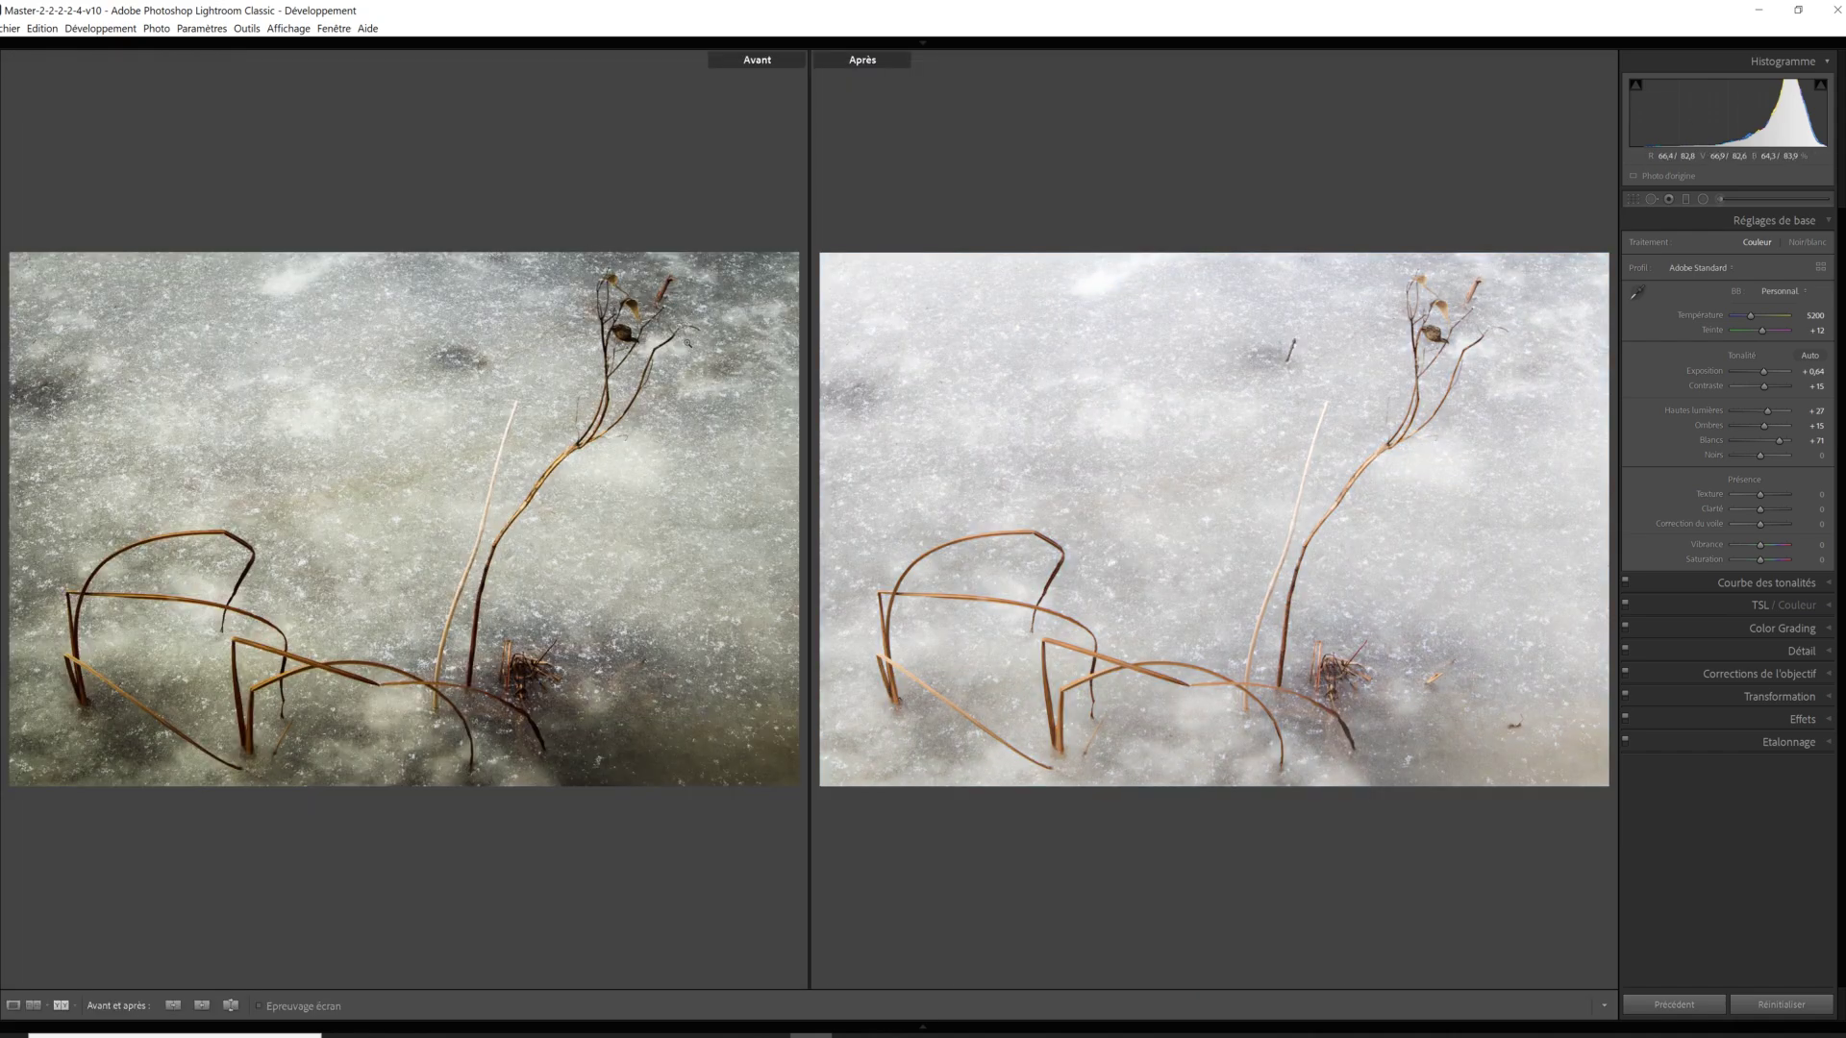
{"action": "key", "text": "y"}
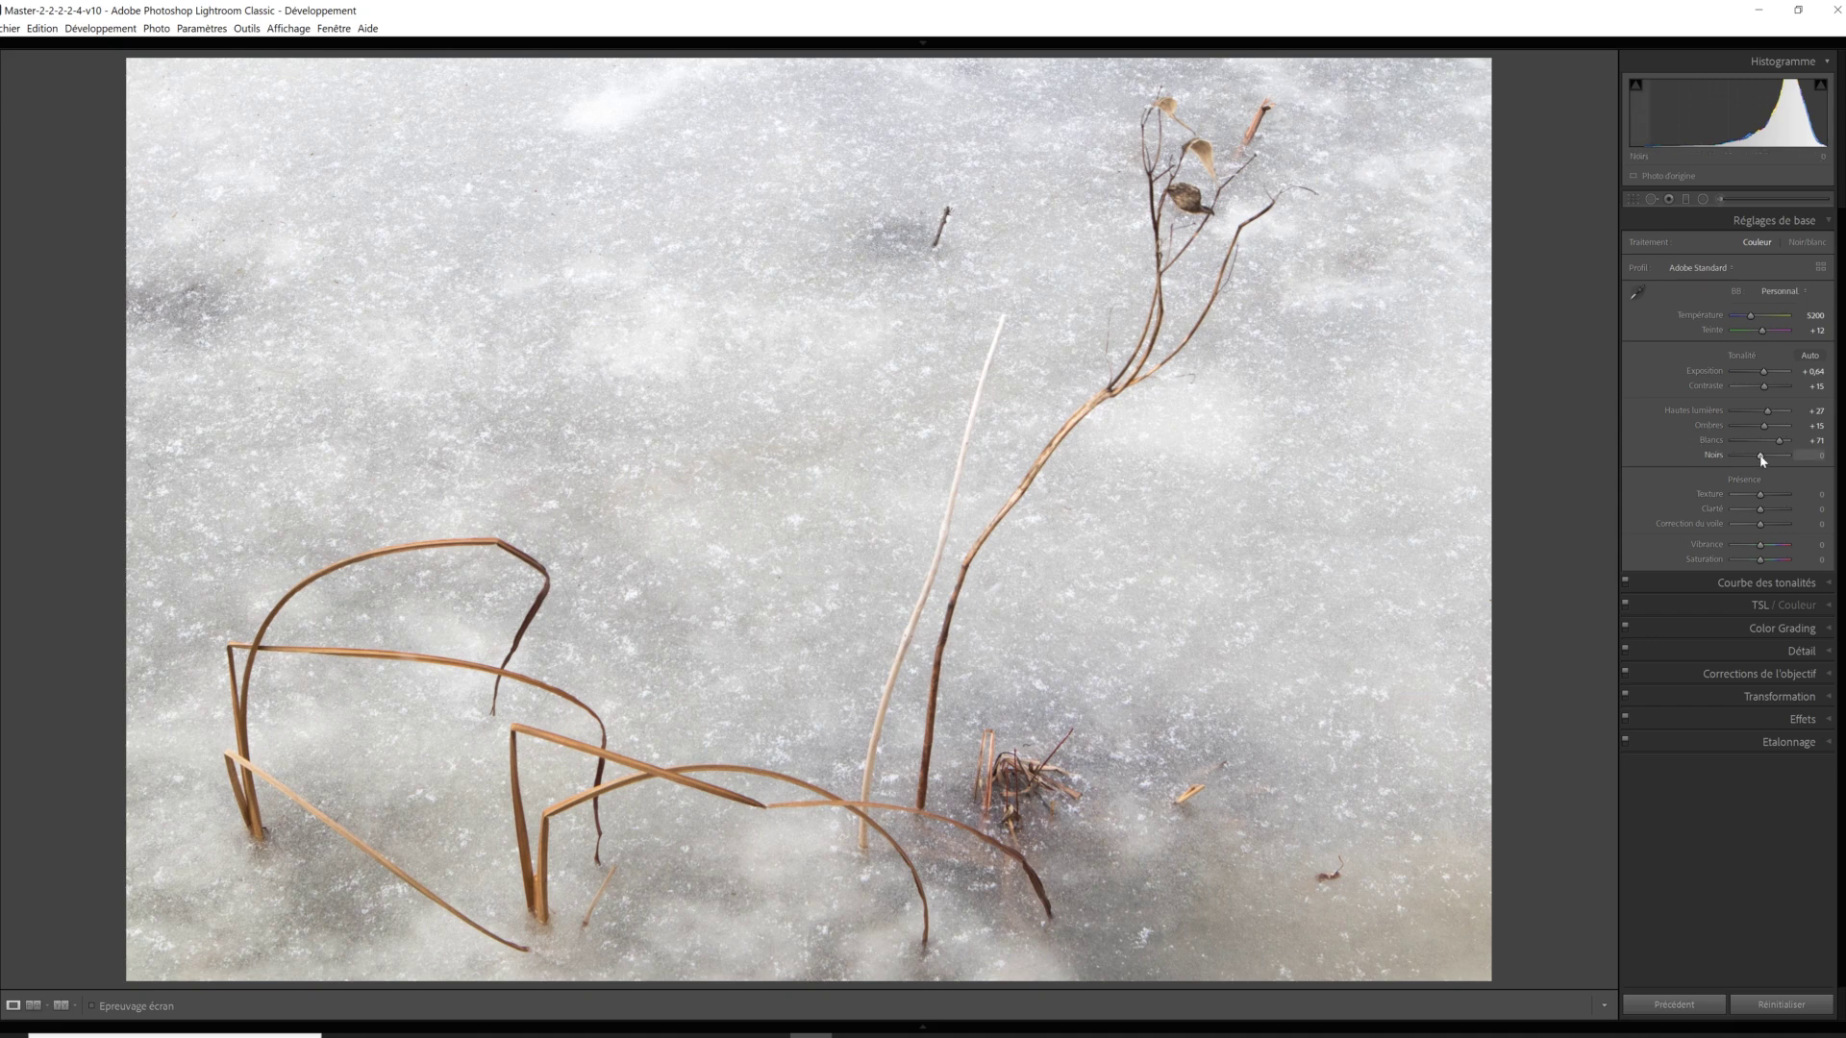
{"action": "left_click_drag", "start_coordinate": [1757, 457], "coordinate": [1750, 458]}
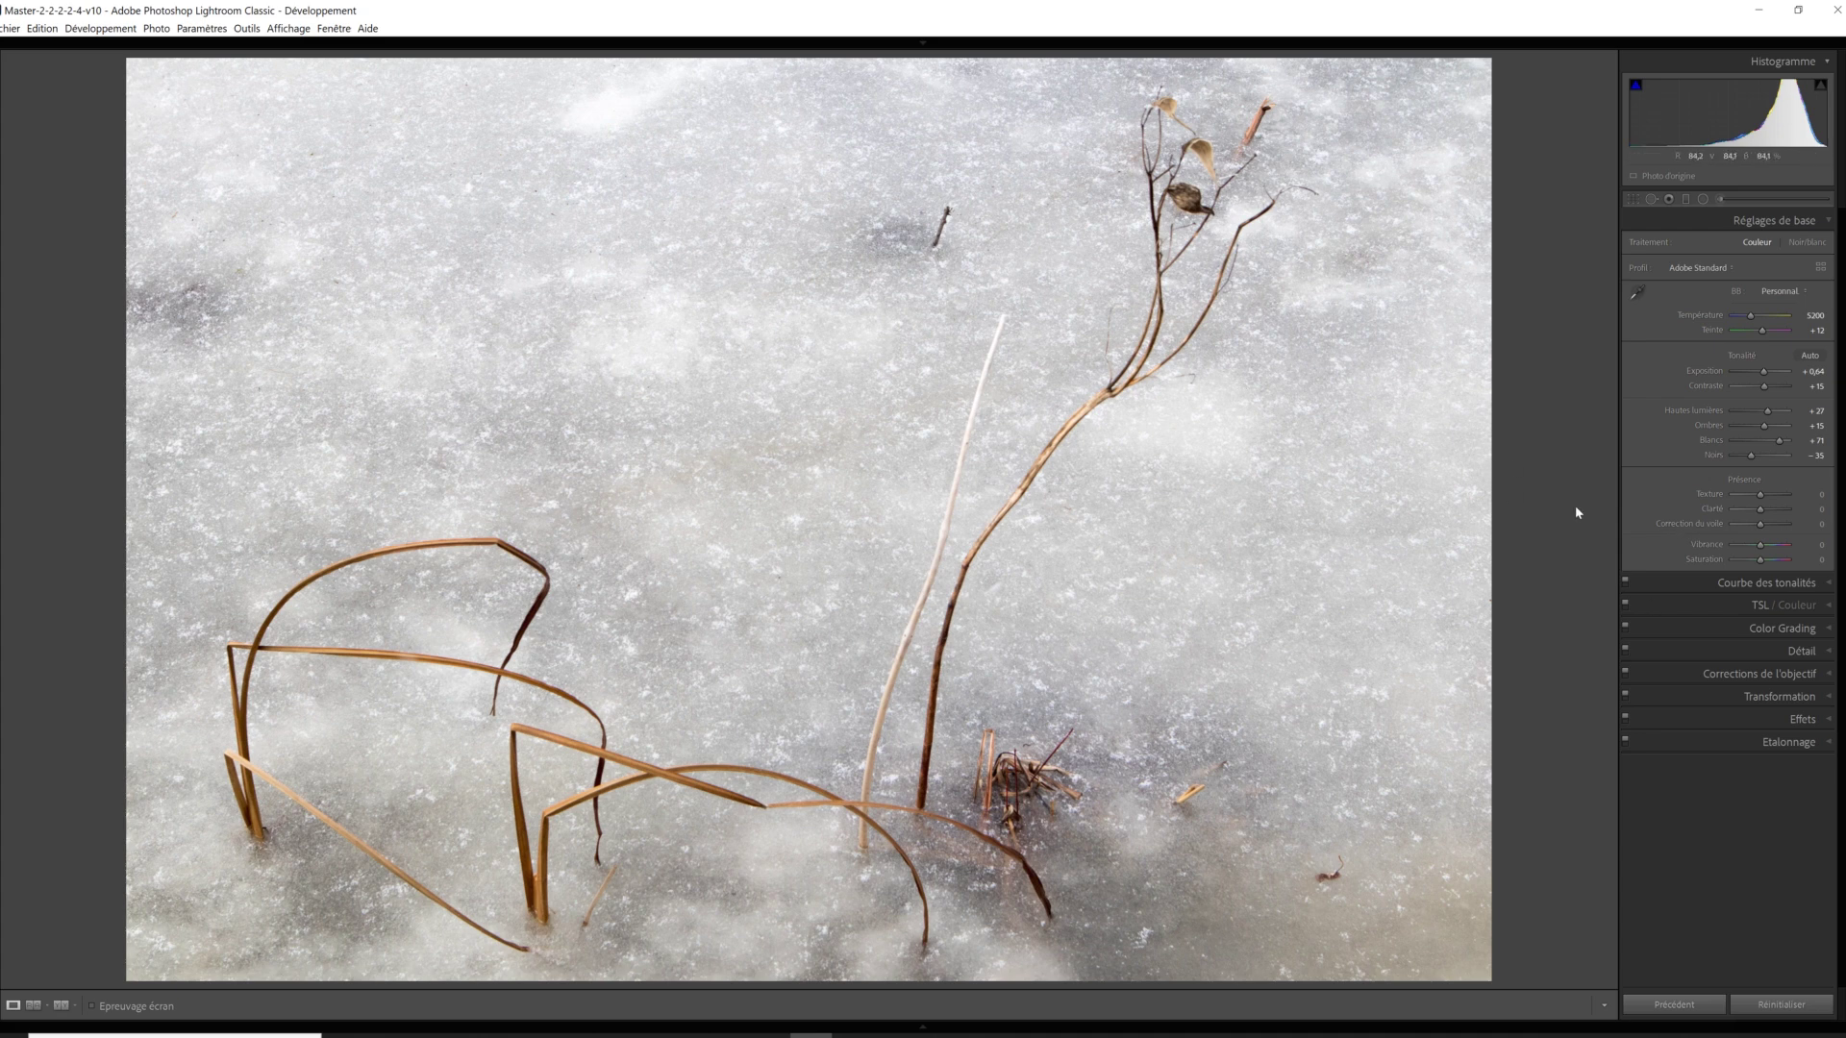
Set texture to +11, clarity to -62 and dehaze to -13, and adjust vibrance and saturation slightly.
{"action": "mouse_move", "coordinate": [1760, 496]}
{"action": "left_mouse_down"}
{"action": "mouse_move", "coordinate": [1808, 499]}
{"action": "mouse_move", "coordinate": [1738, 496]}
{"action": "mouse_move", "coordinate": [1790, 494]}
{"action": "mouse_move", "coordinate": [1759, 496]}
{"action": "left_mouse_up"}
{"action": "scroll", "coordinate": [1765, 502], "scroll_direction": "up", "scroll_amount": 3}
{"action": "left_click_drag", "start_coordinate": [1761, 514], "coordinate": [1778, 517]}
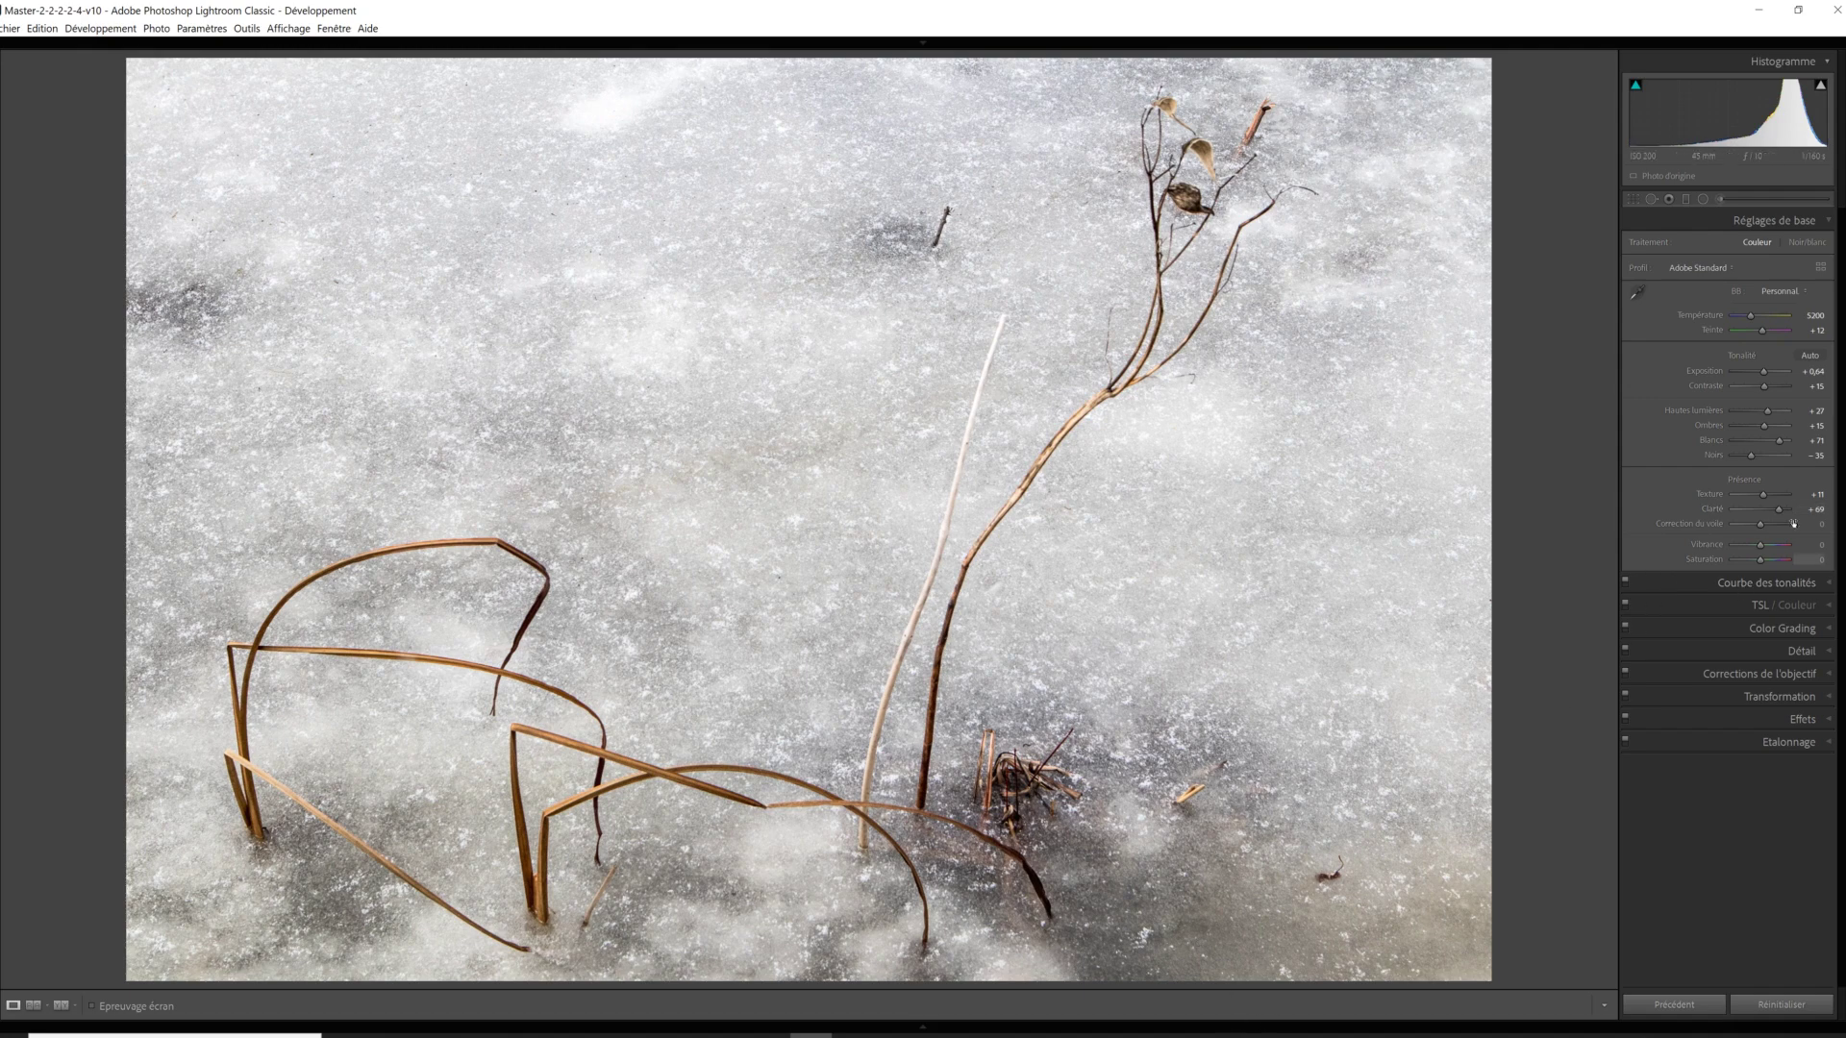
{"action": "left_click_drag", "start_coordinate": [1782, 513], "coordinate": [1747, 514]}
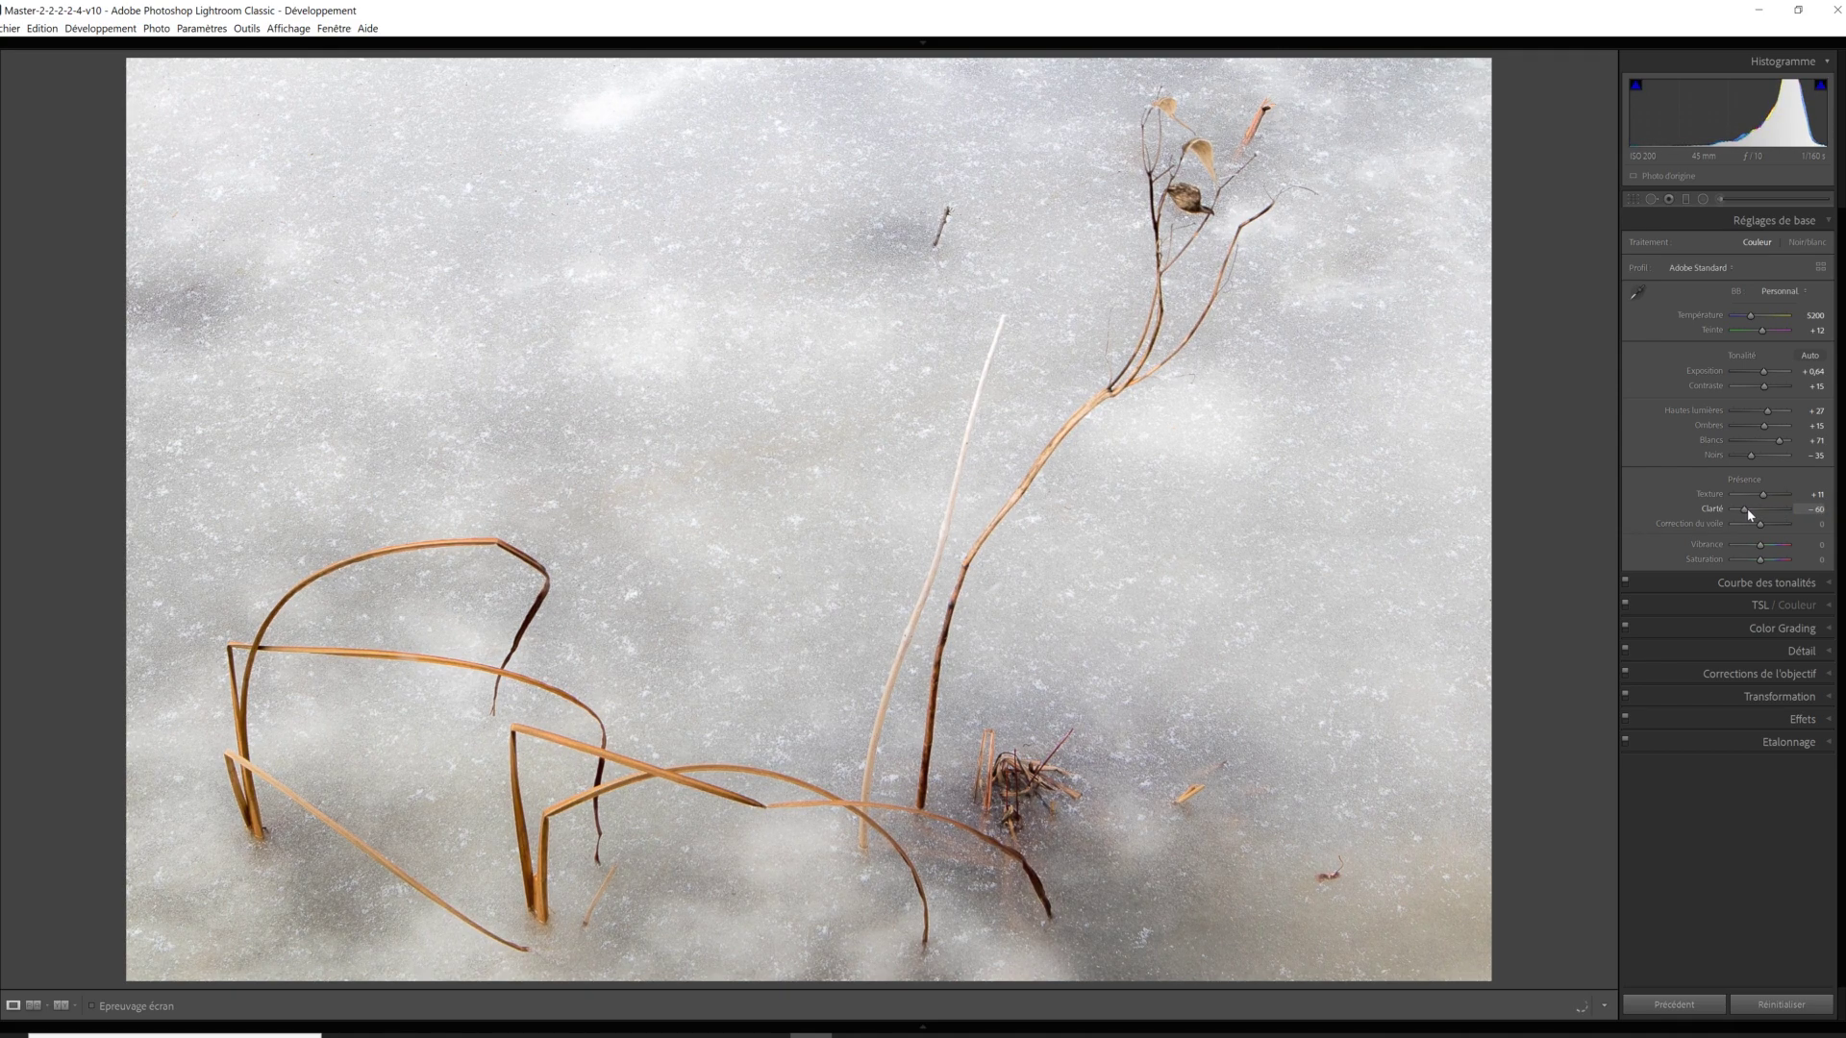
{"action": "left_click_drag", "start_coordinate": [1748, 515], "coordinate": [1747, 515]}
{"action": "left_click_drag", "start_coordinate": [1761, 528], "coordinate": [1756, 527]}
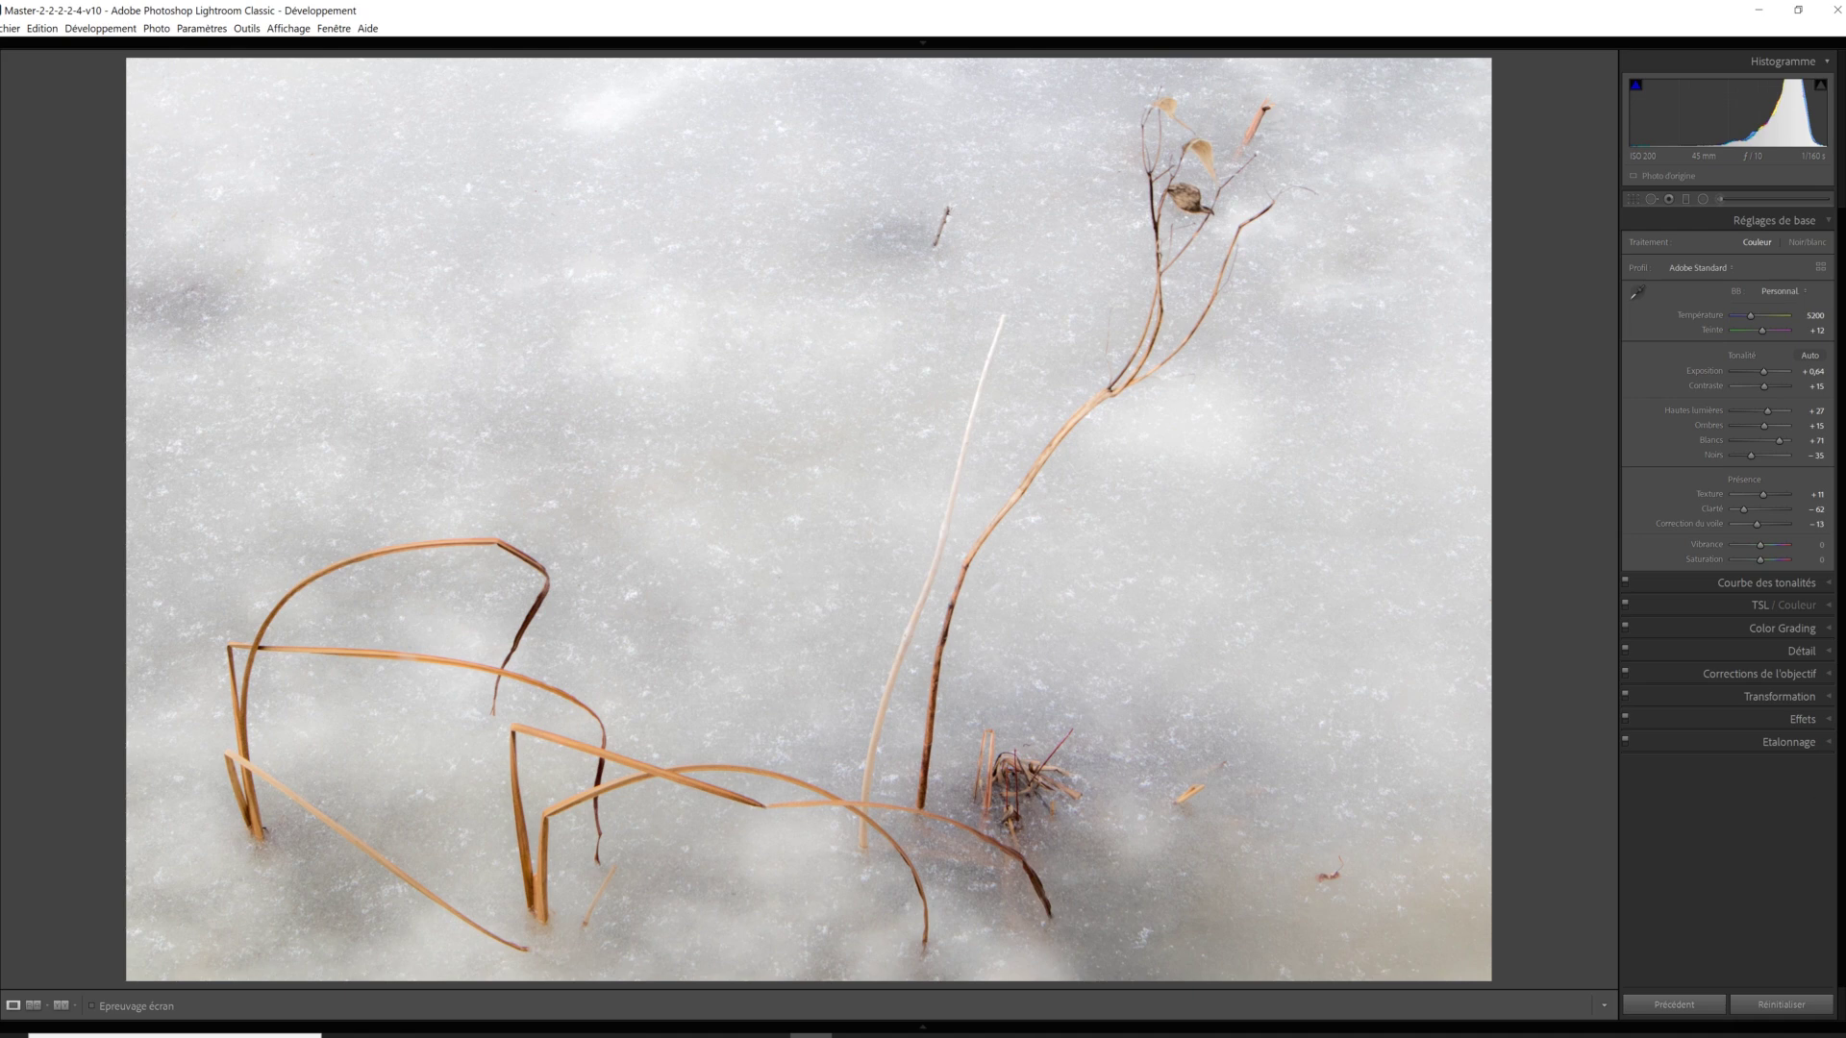
{"action": "left_click_drag", "start_coordinate": [1764, 544], "coordinate": [1765, 549]}
{"action": "left_click_drag", "start_coordinate": [1765, 564], "coordinate": [1767, 563]}
Shape the tone curve into a gentle S with a raised highlight point and a shadow point at input 47, output 30.
{"action": "left_click", "coordinate": [1831, 584]}
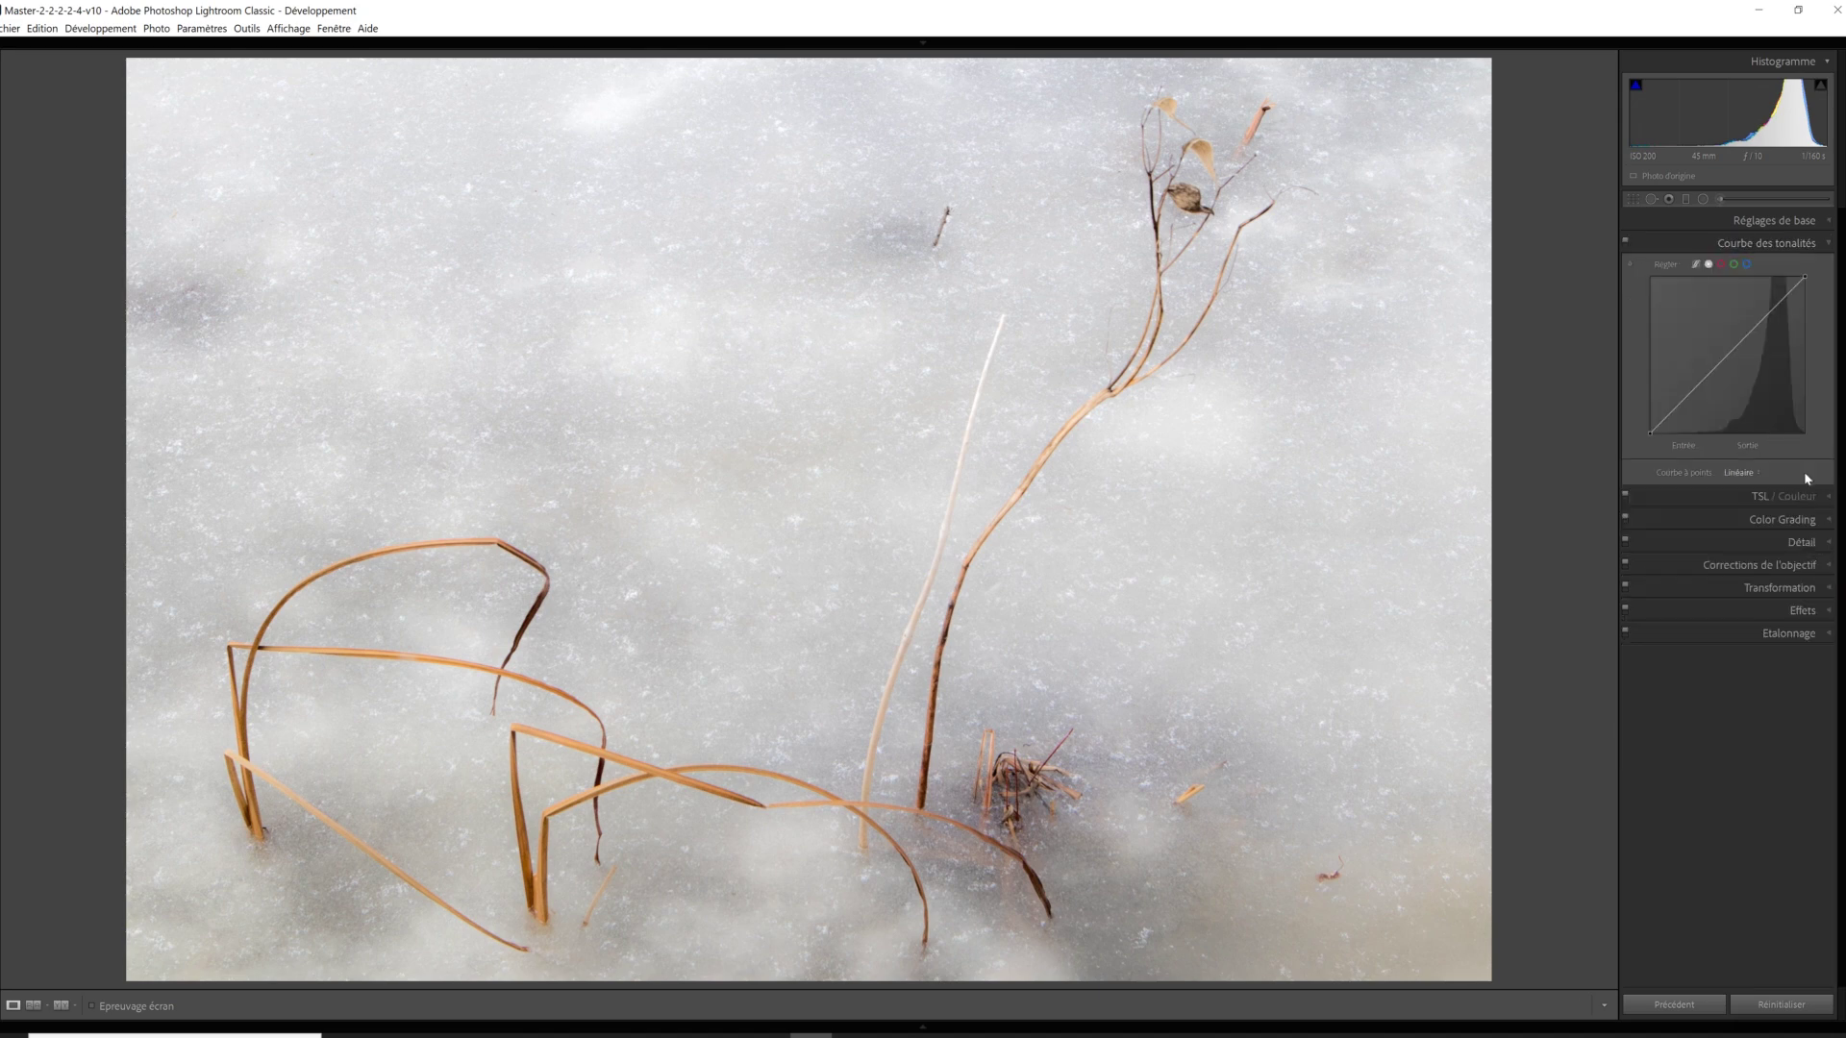
{"action": "left_click_drag", "start_coordinate": [1768, 318], "coordinate": [1769, 313]}
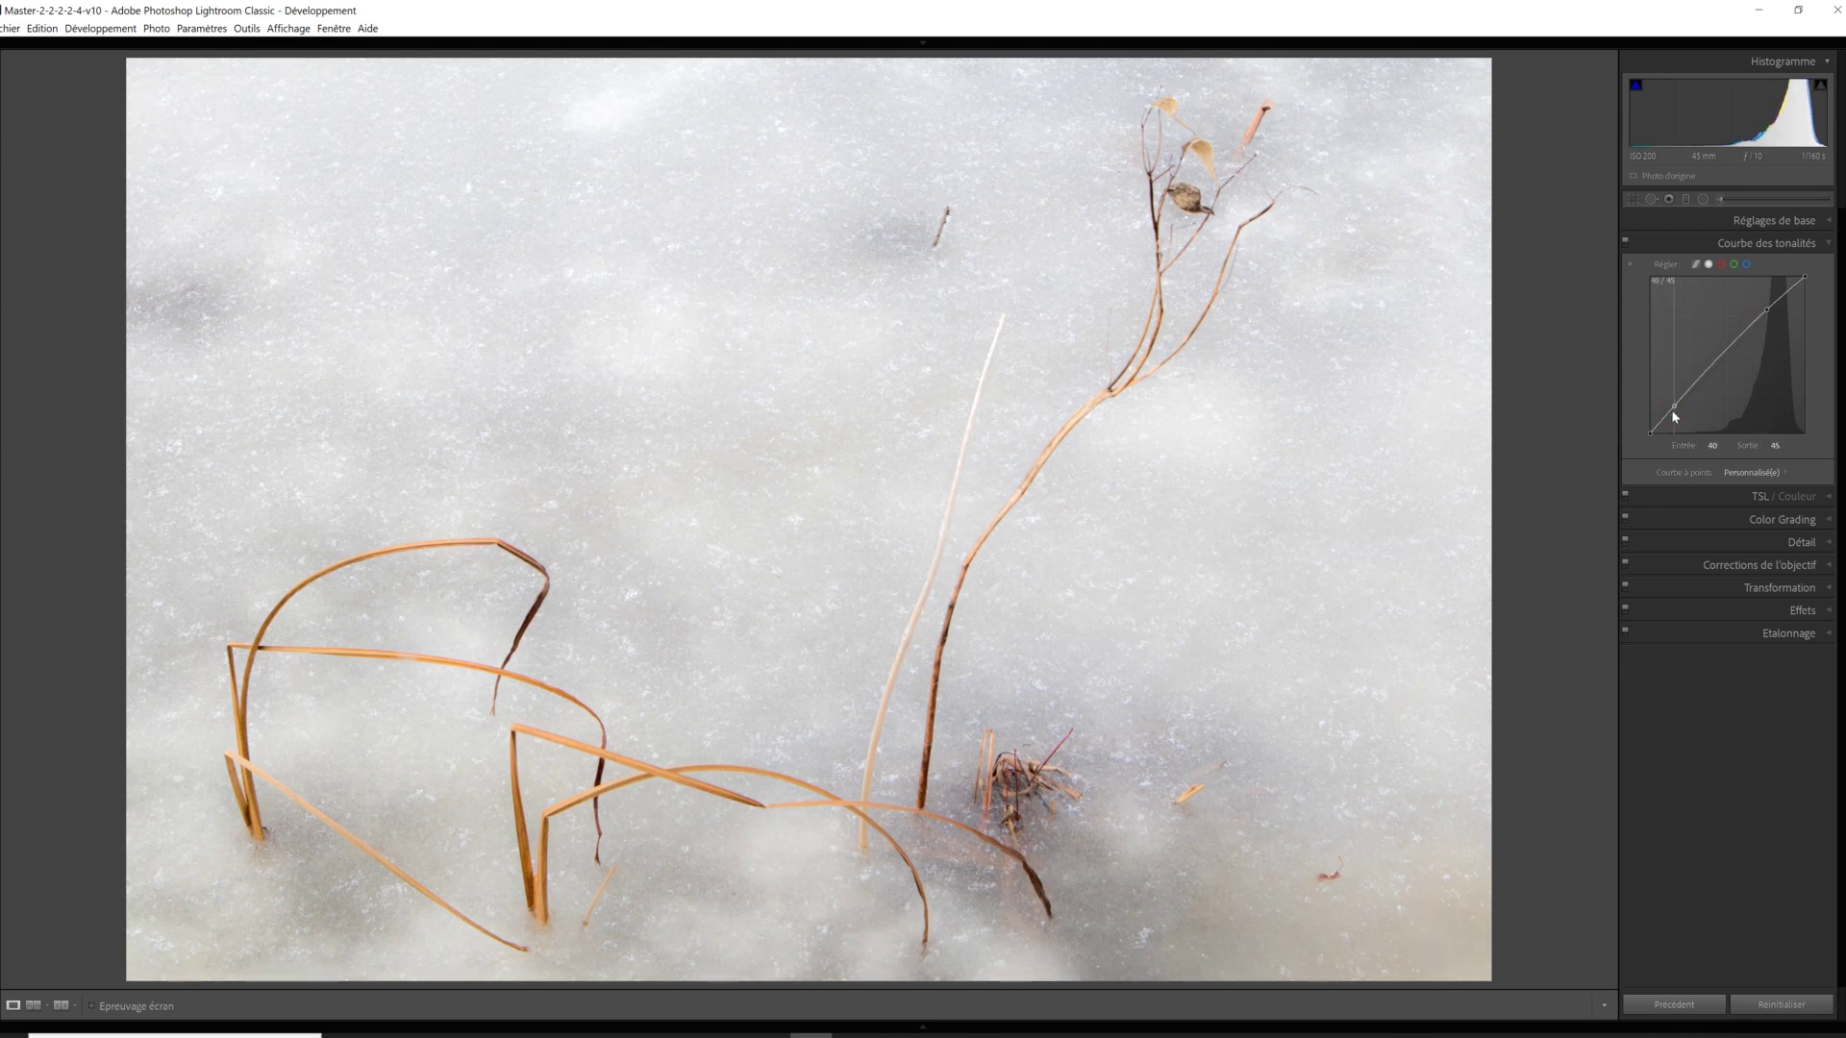
{"action": "left_click_drag", "start_coordinate": [1674, 415], "coordinate": [1675, 421]}
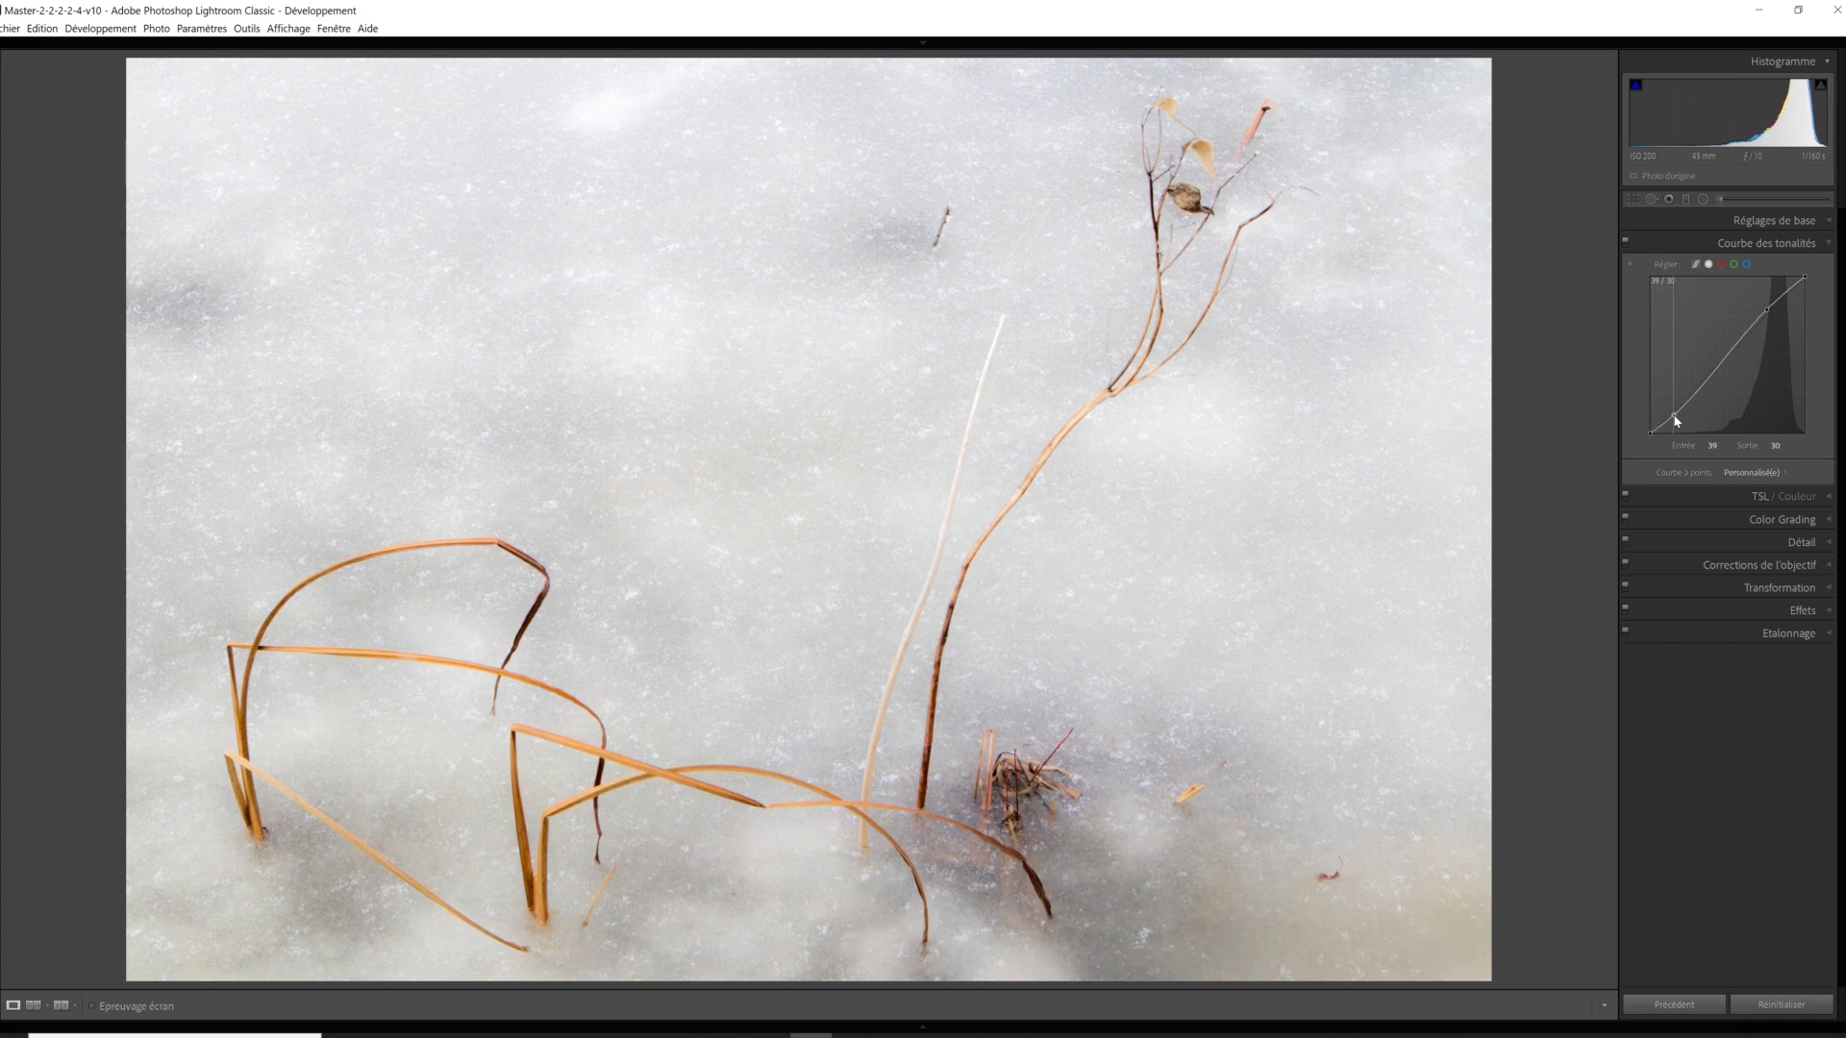
{"action": "left_click_drag", "start_coordinate": [1674, 420], "coordinate": [1676, 420]}
{"action": "left_click_drag", "start_coordinate": [1675, 414], "coordinate": [1681, 421]}
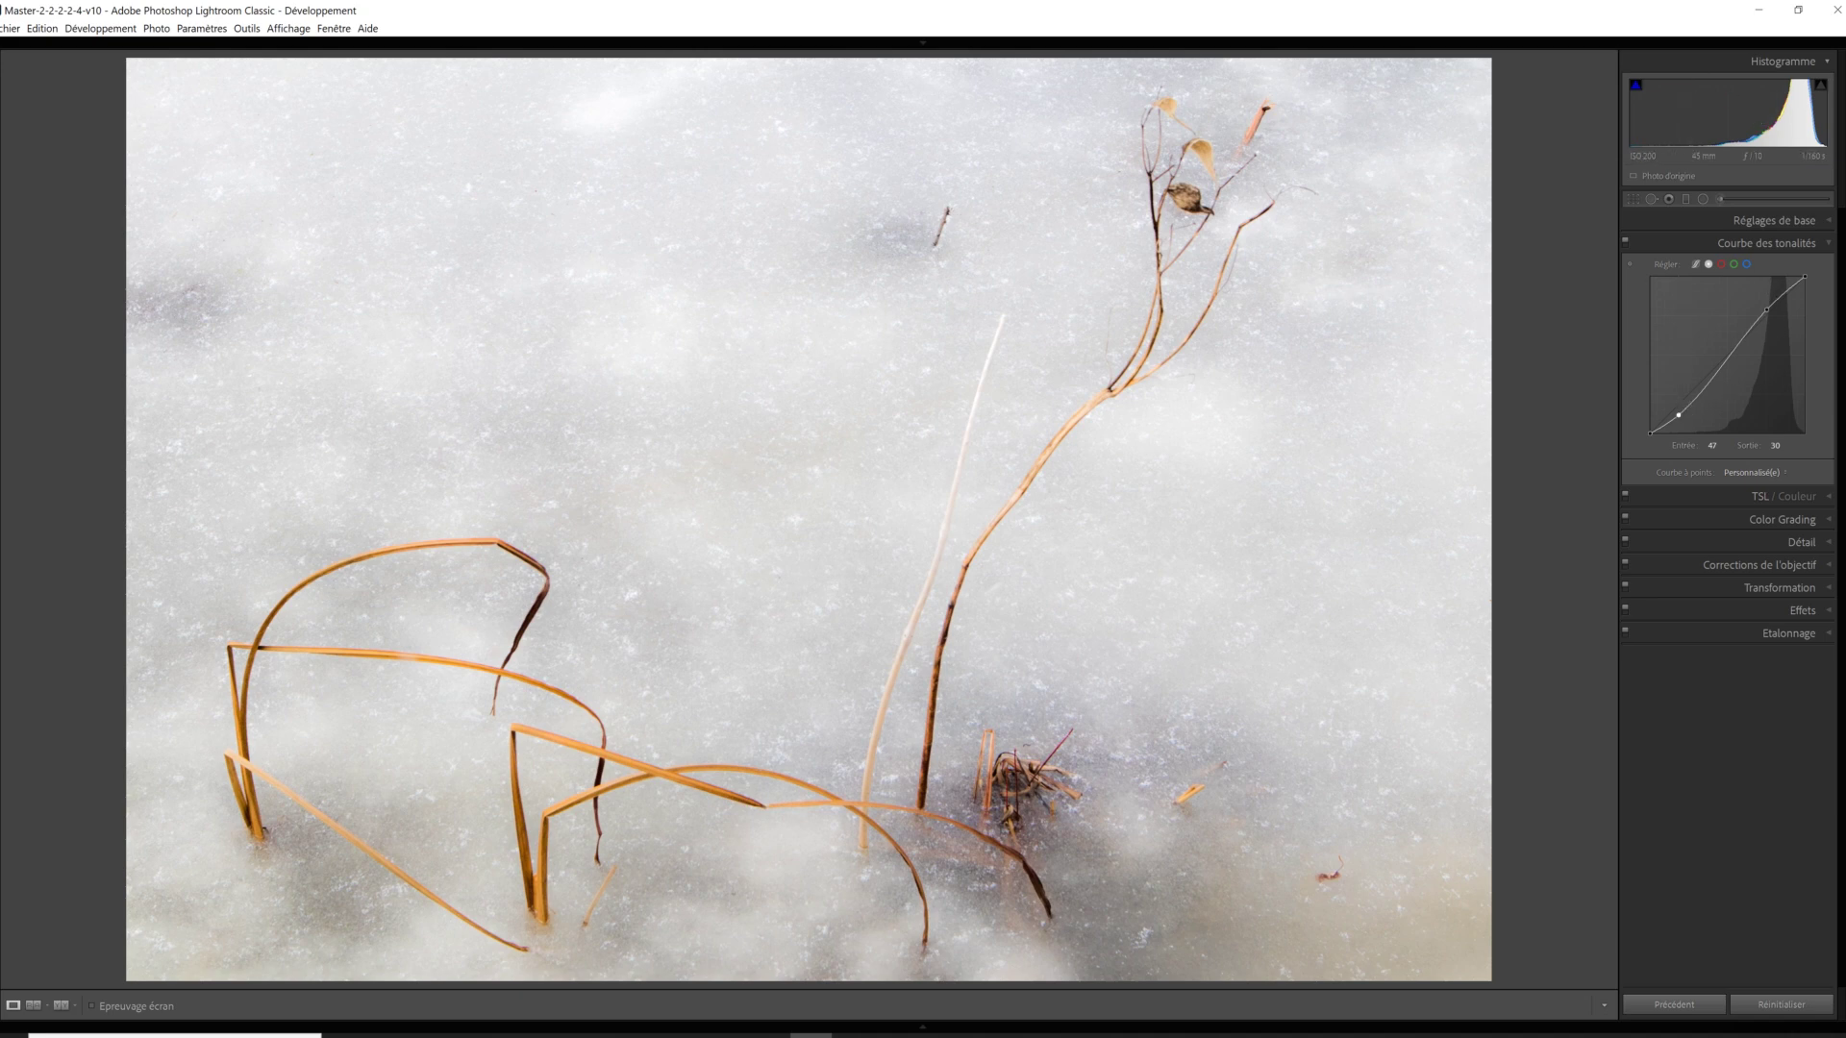
Tint the photo's highlights blue with Color Grading.
{"action": "left_click", "coordinate": [1830, 497]}
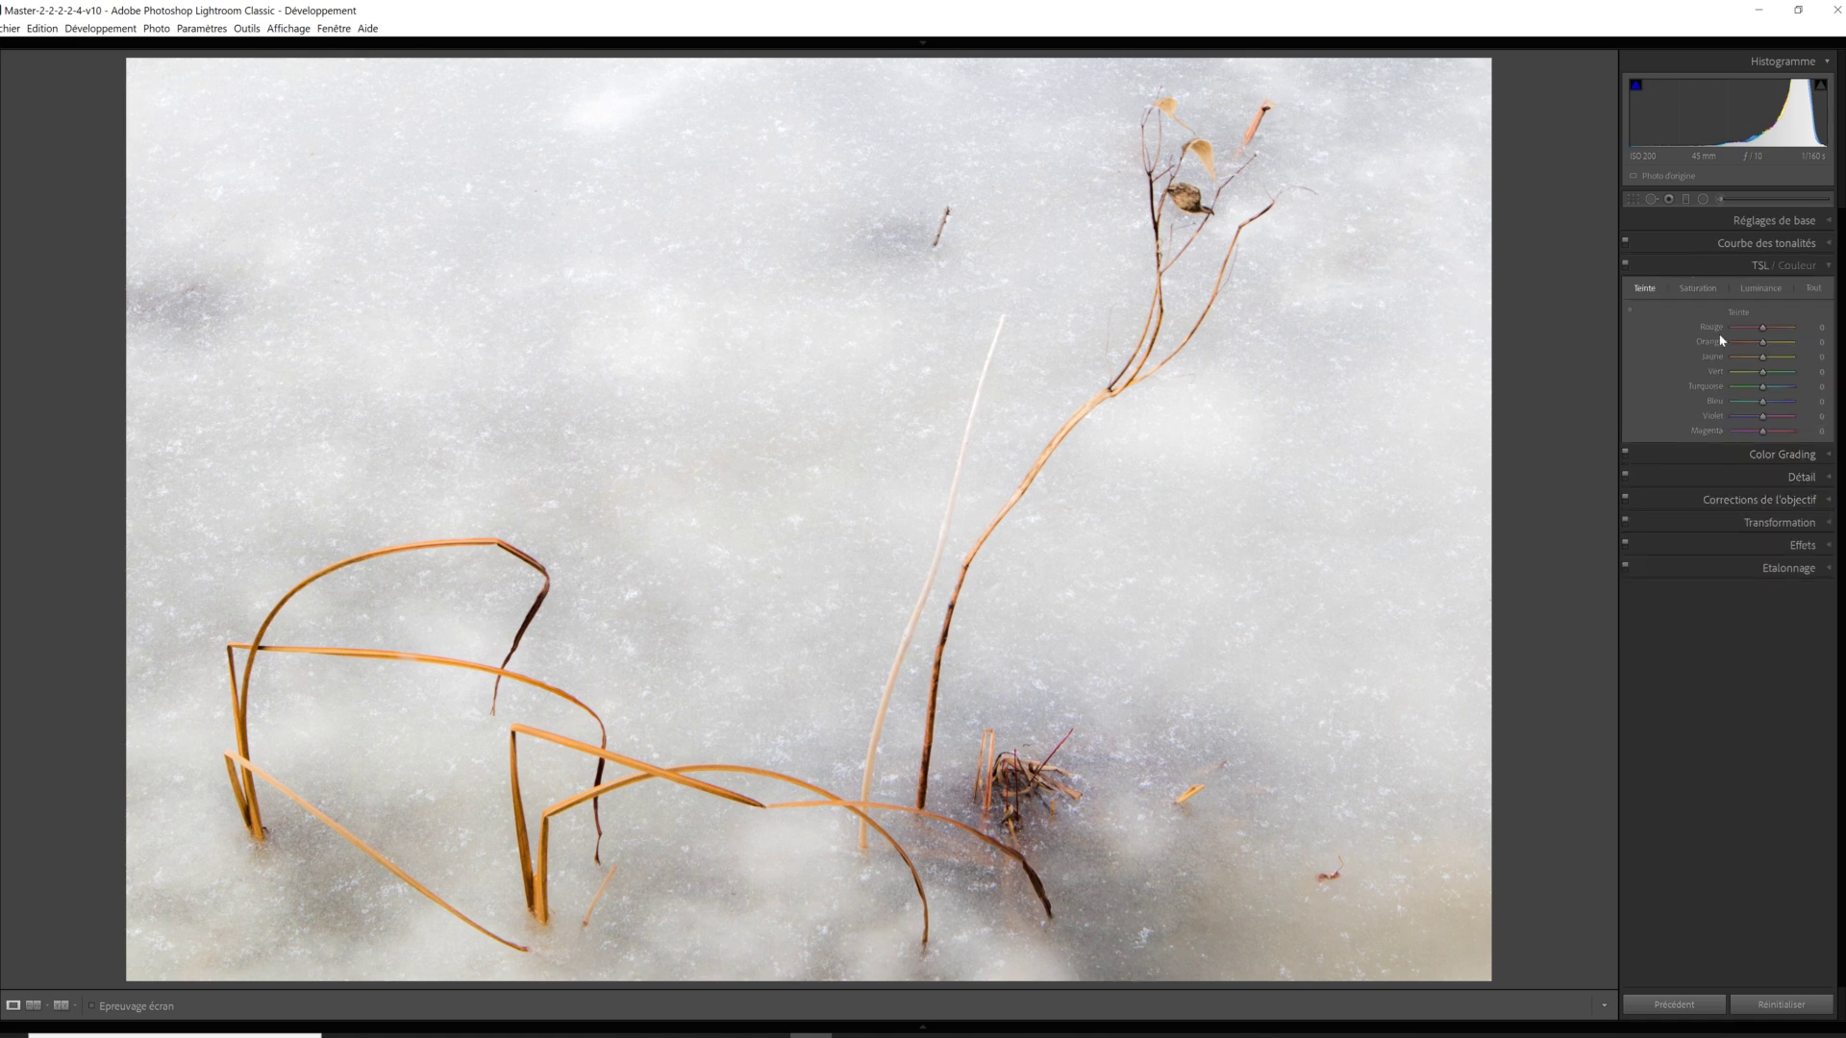
{"action": "left_click", "coordinate": [1829, 458]}
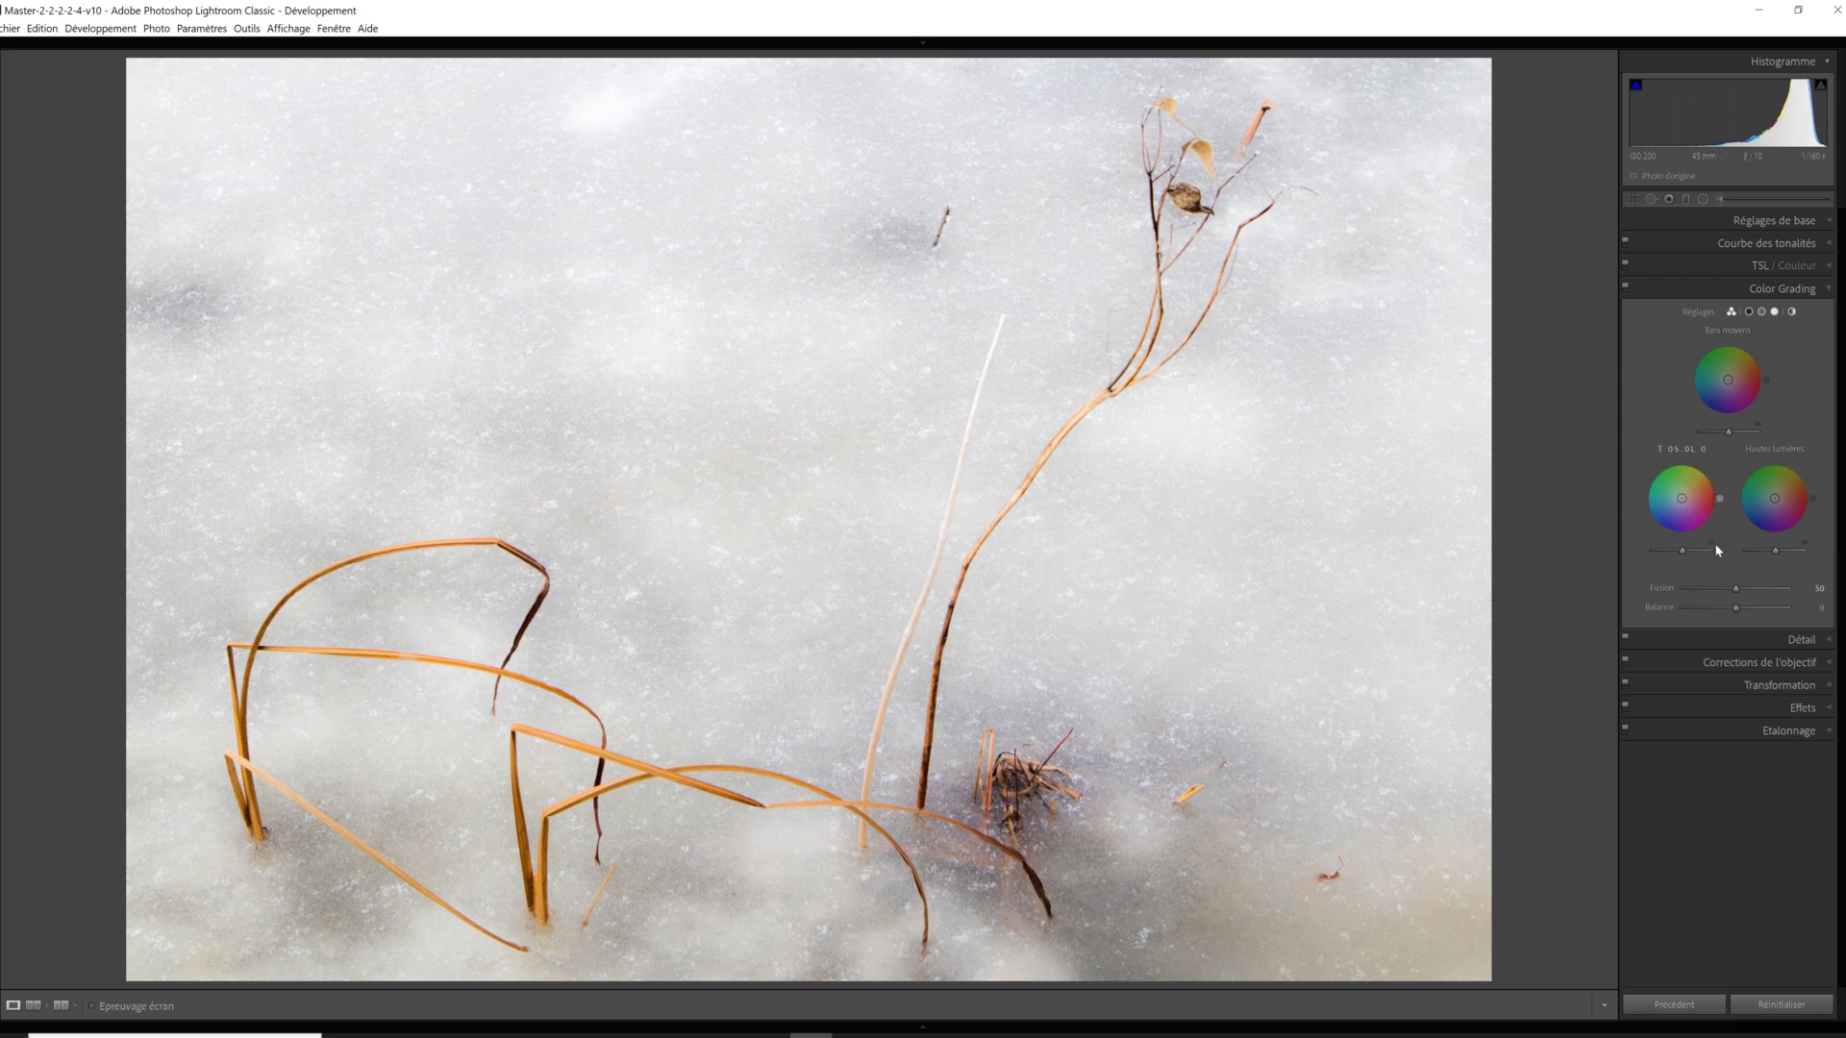
{"action": "left_click_drag", "start_coordinate": [1773, 501], "coordinate": [1765, 505]}
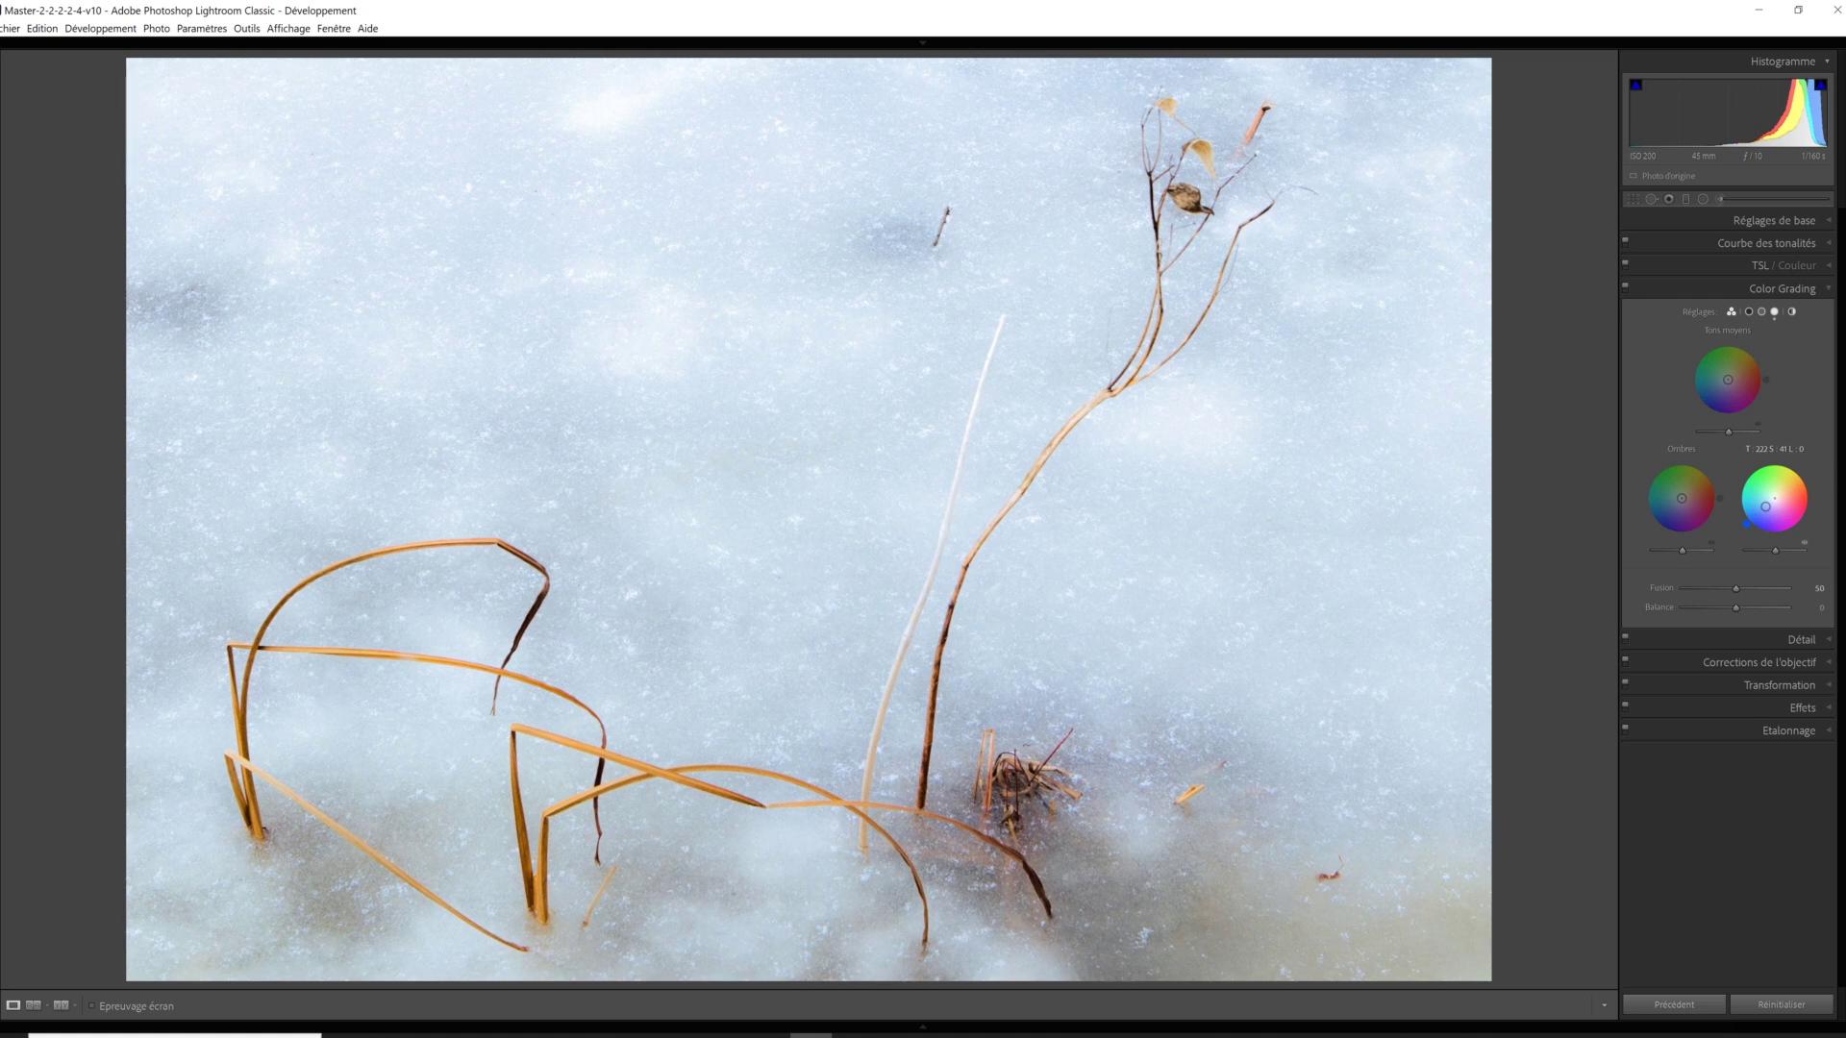
{"action": "left_click_drag", "start_coordinate": [1765, 505], "coordinate": [1763, 508]}
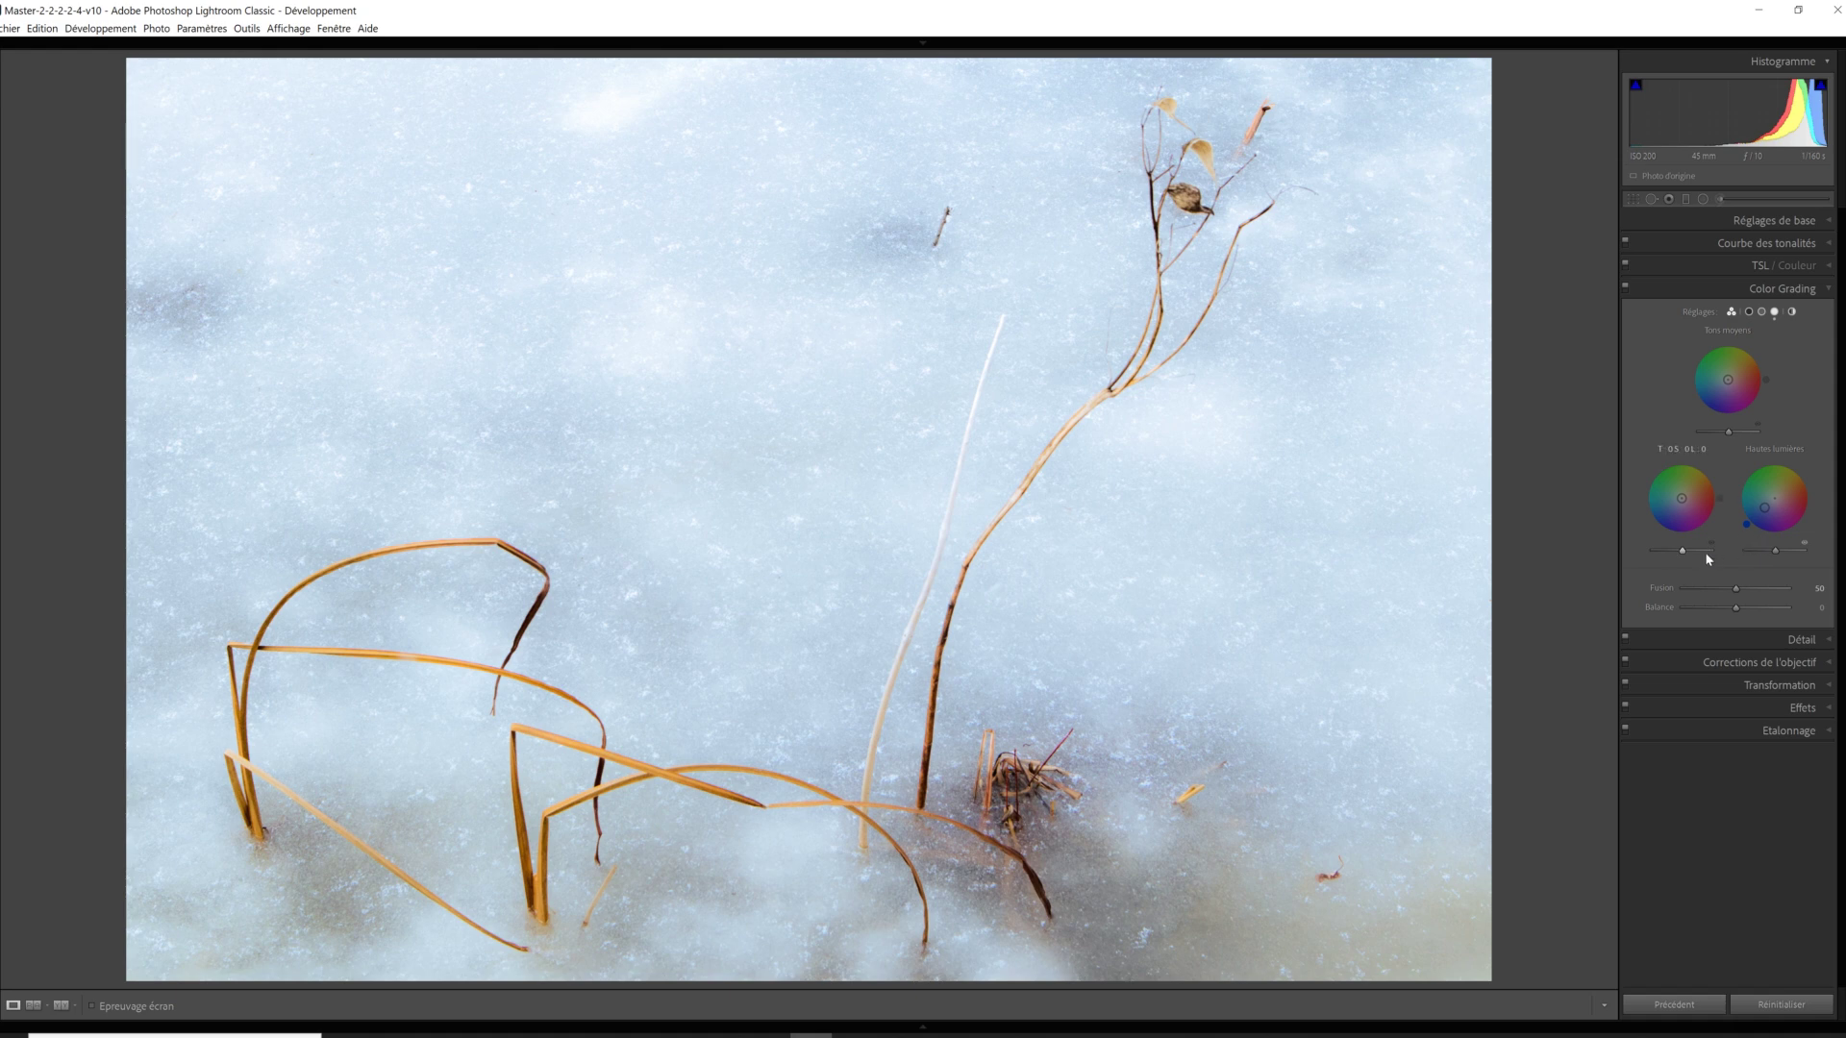
Remove the small dark twig in the upper middle of the ice with the spot removal tool in Corriger mode.
{"action": "left_click", "coordinate": [1652, 198]}
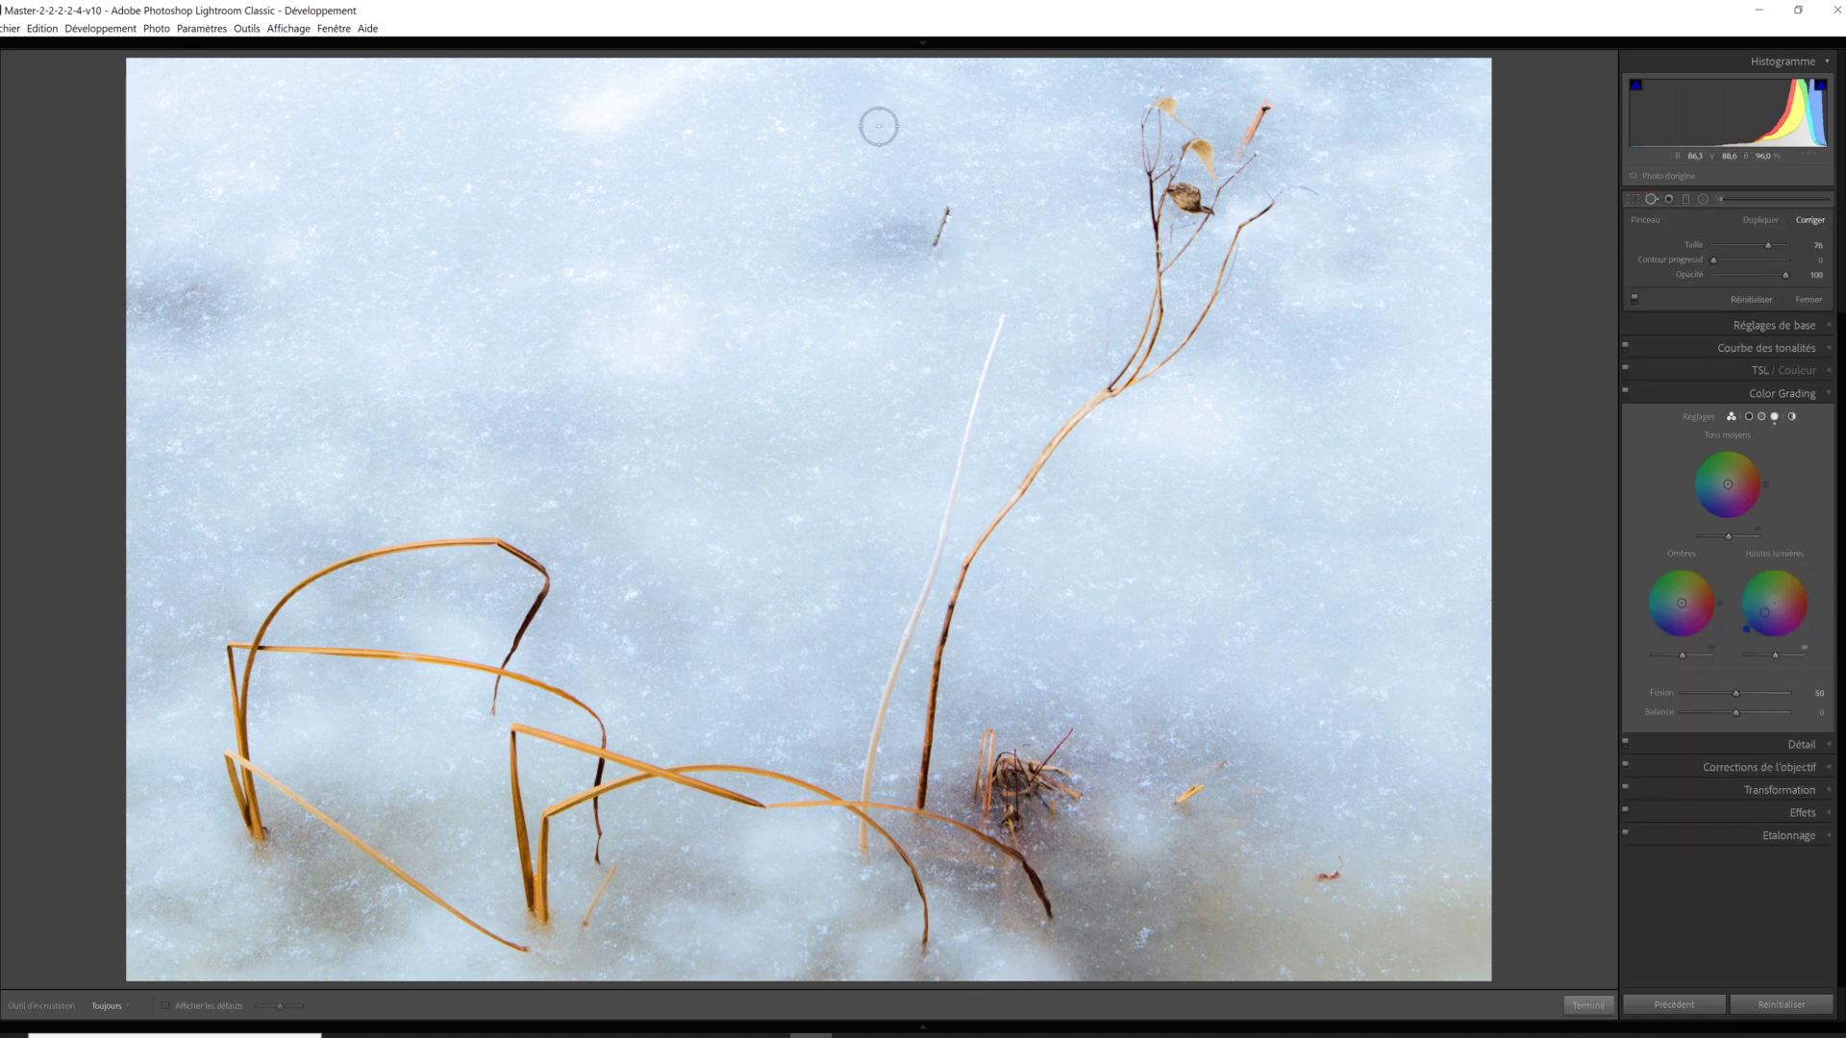
{"action": "left_click", "coordinate": [943, 217]}
{"action": "left_click_drag", "start_coordinate": [941, 223], "coordinate": [936, 242]}
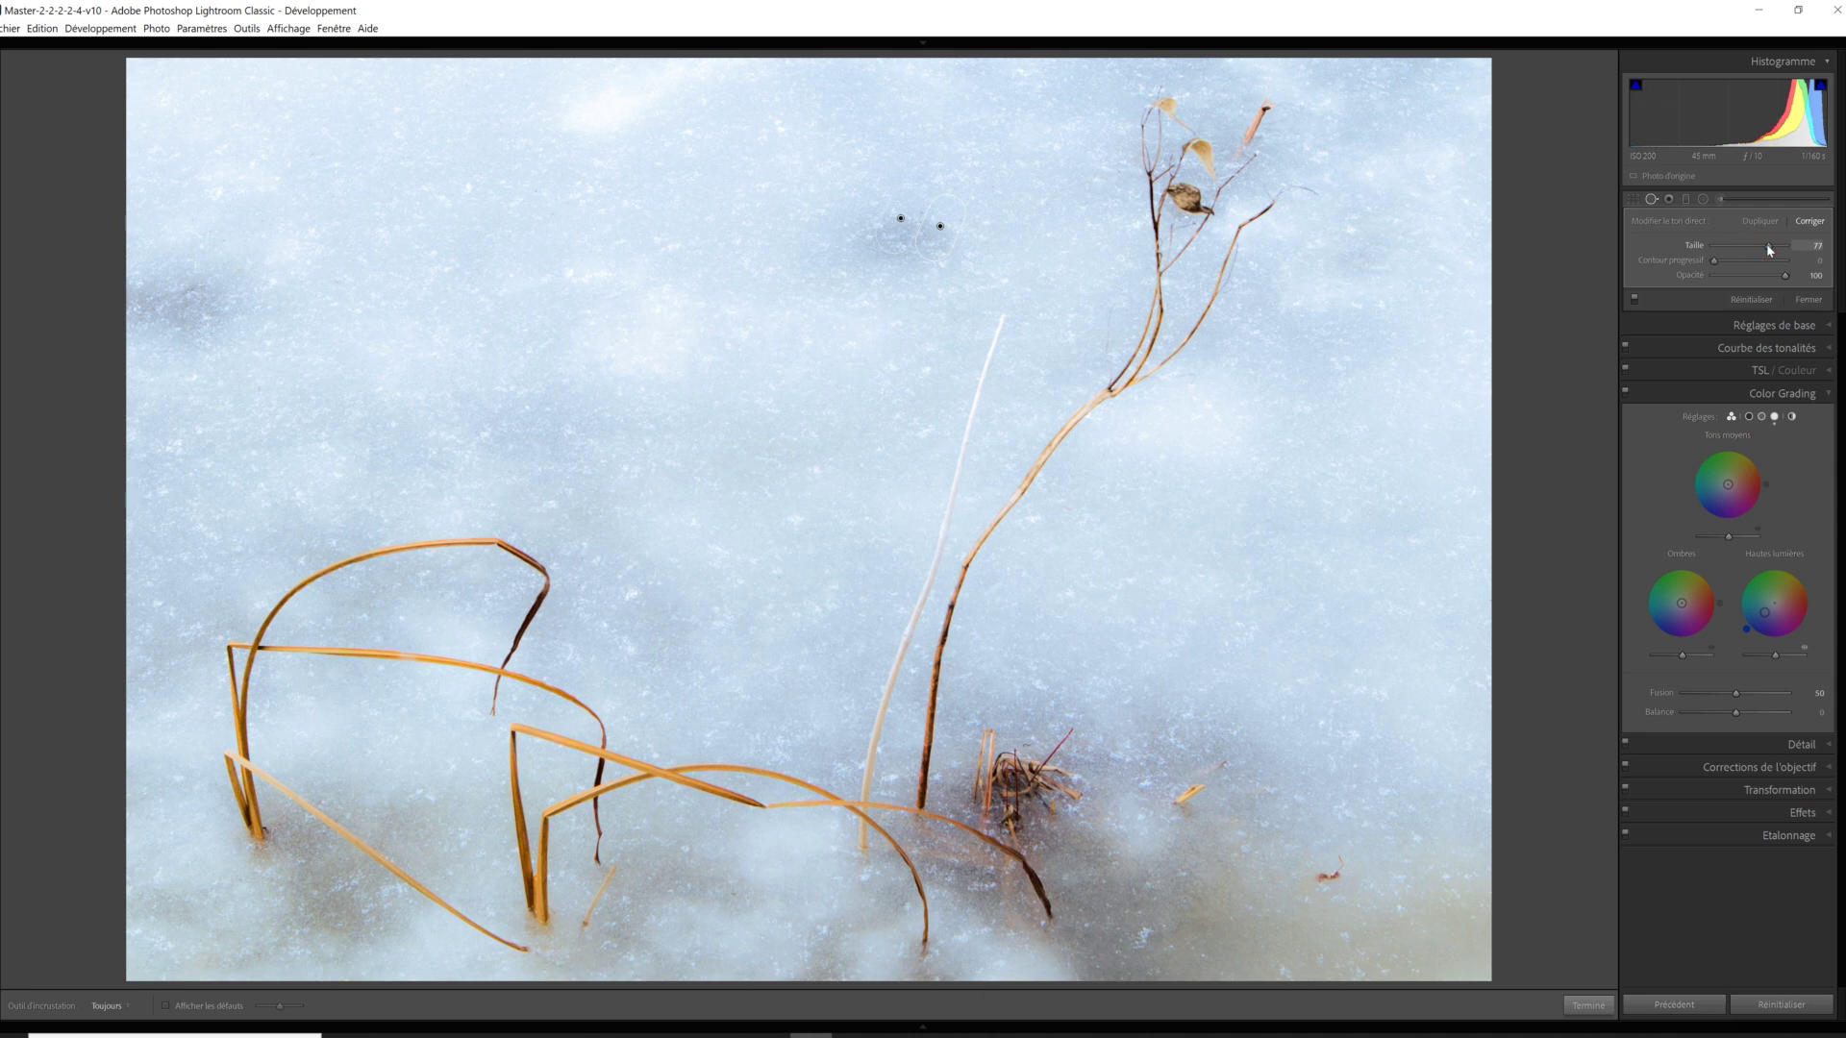
Remove the debris to the right of the twig clump, choosing a clean ice area as the source of the correction.
{"action": "left_click", "coordinate": [1192, 794]}
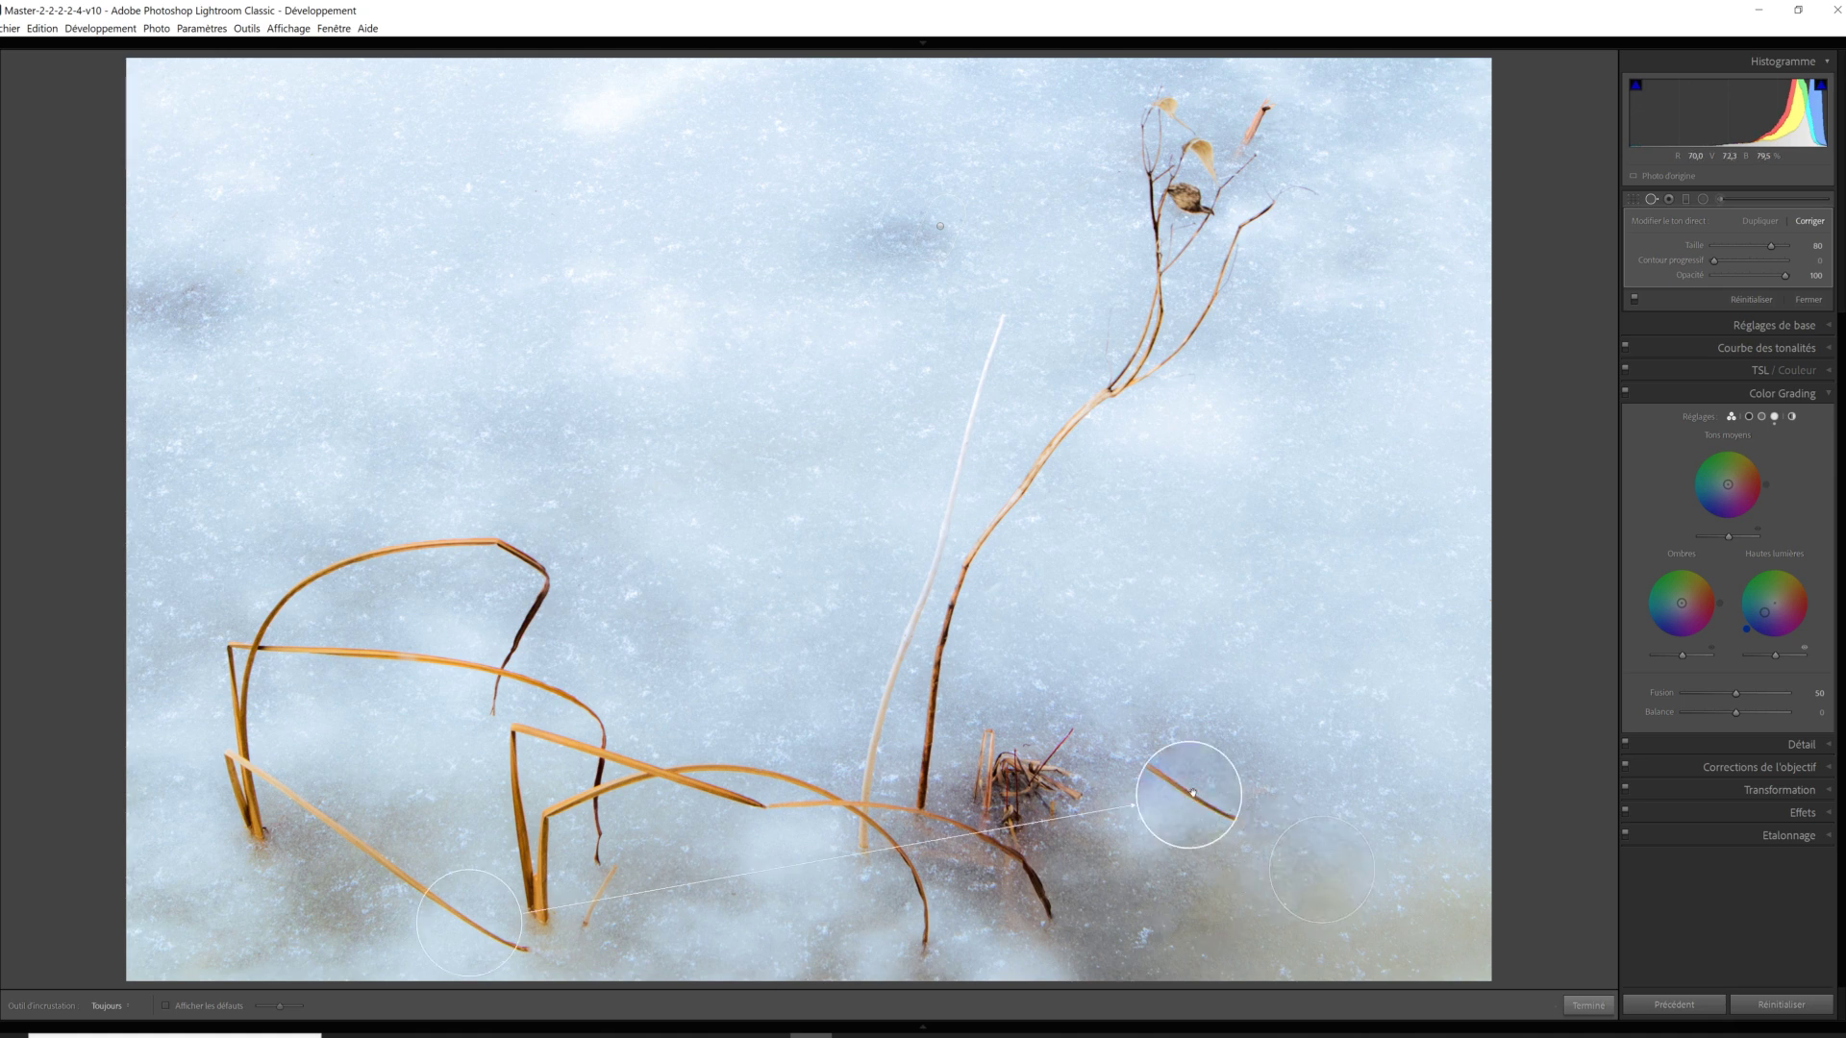
{"action": "key", "text": "slash"}
{"action": "key", "text": "slash"}
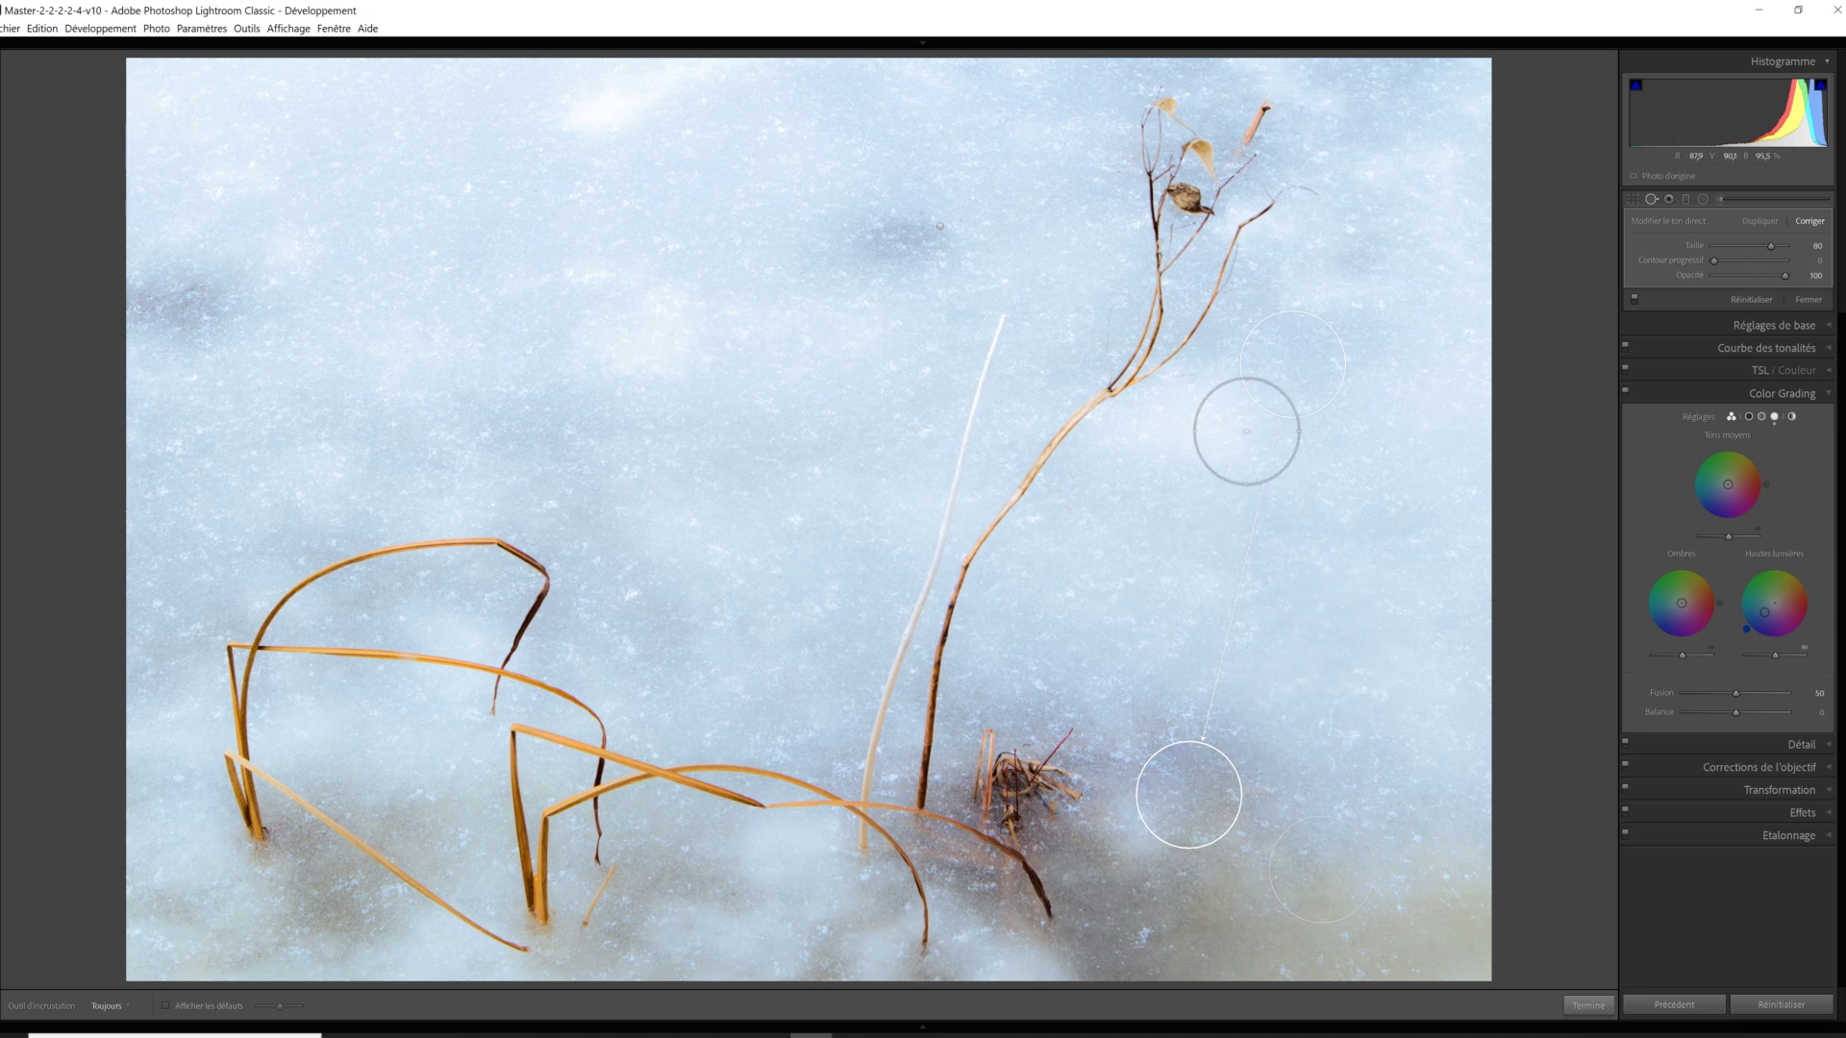
{"action": "key", "text": "Escape"}
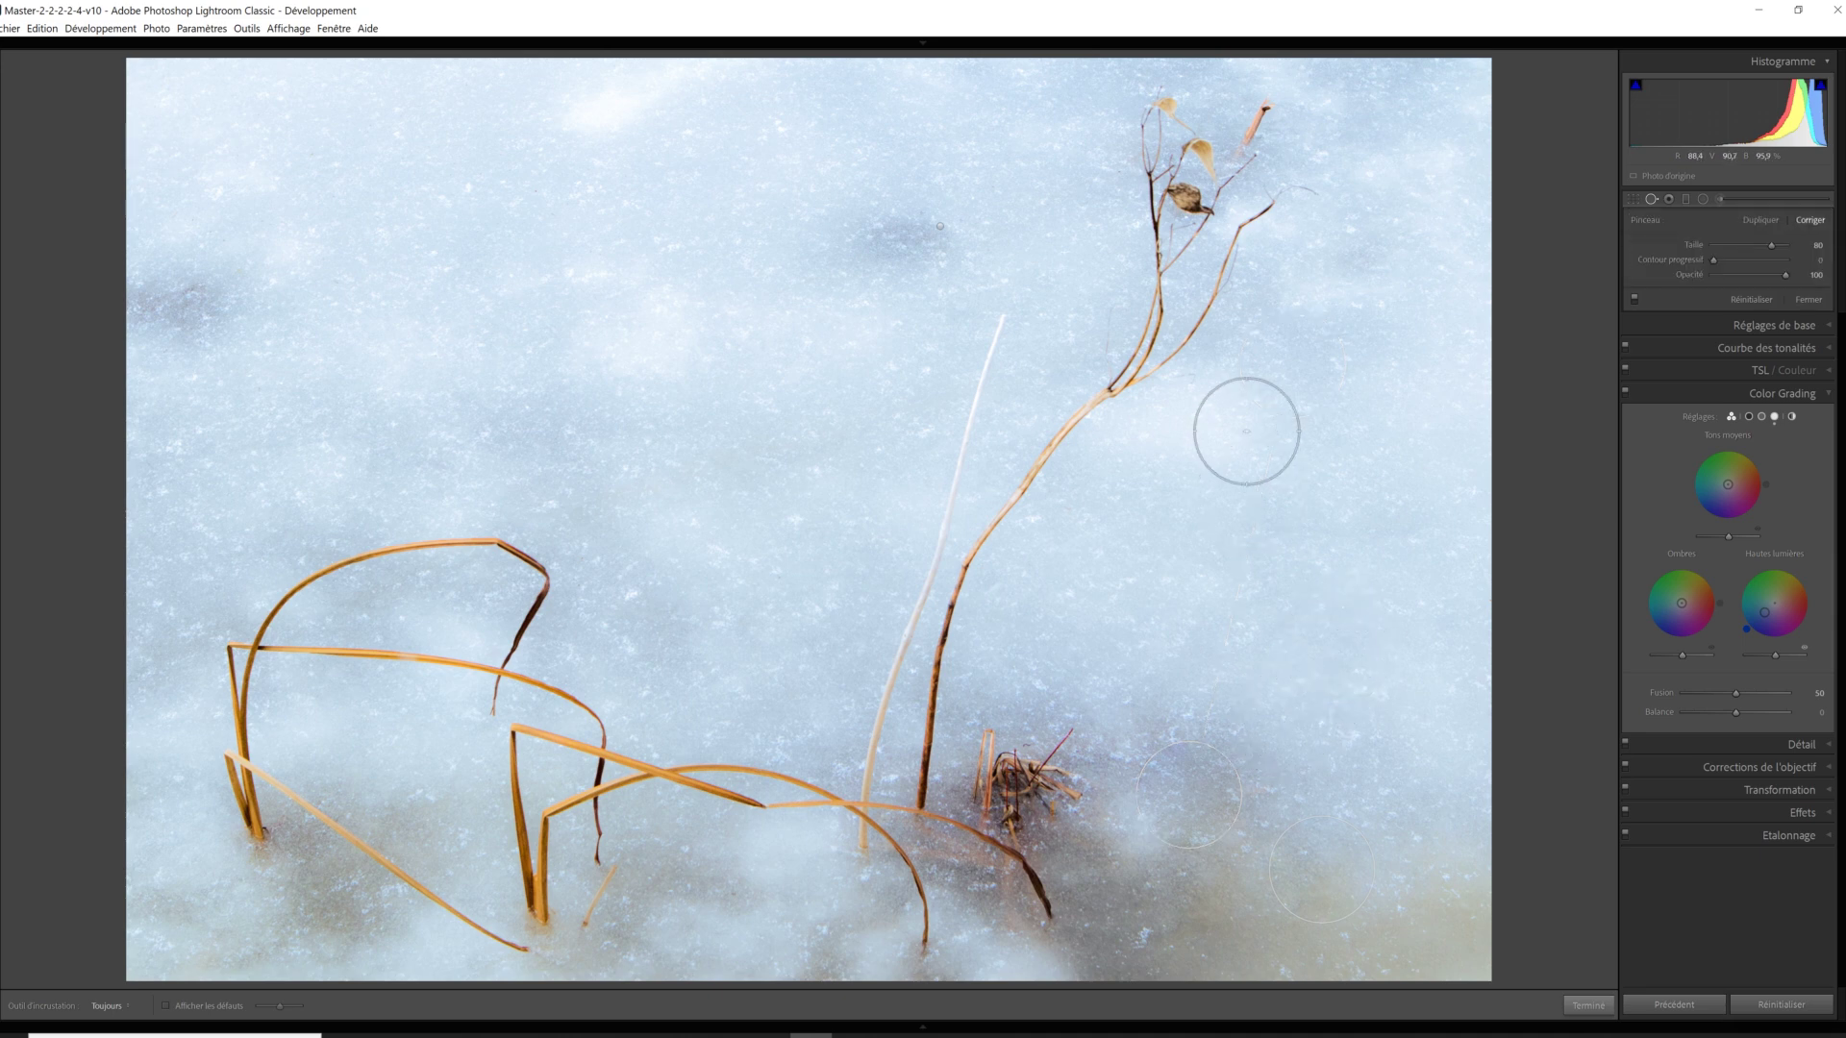
{"action": "left_click", "coordinate": [1653, 200]}
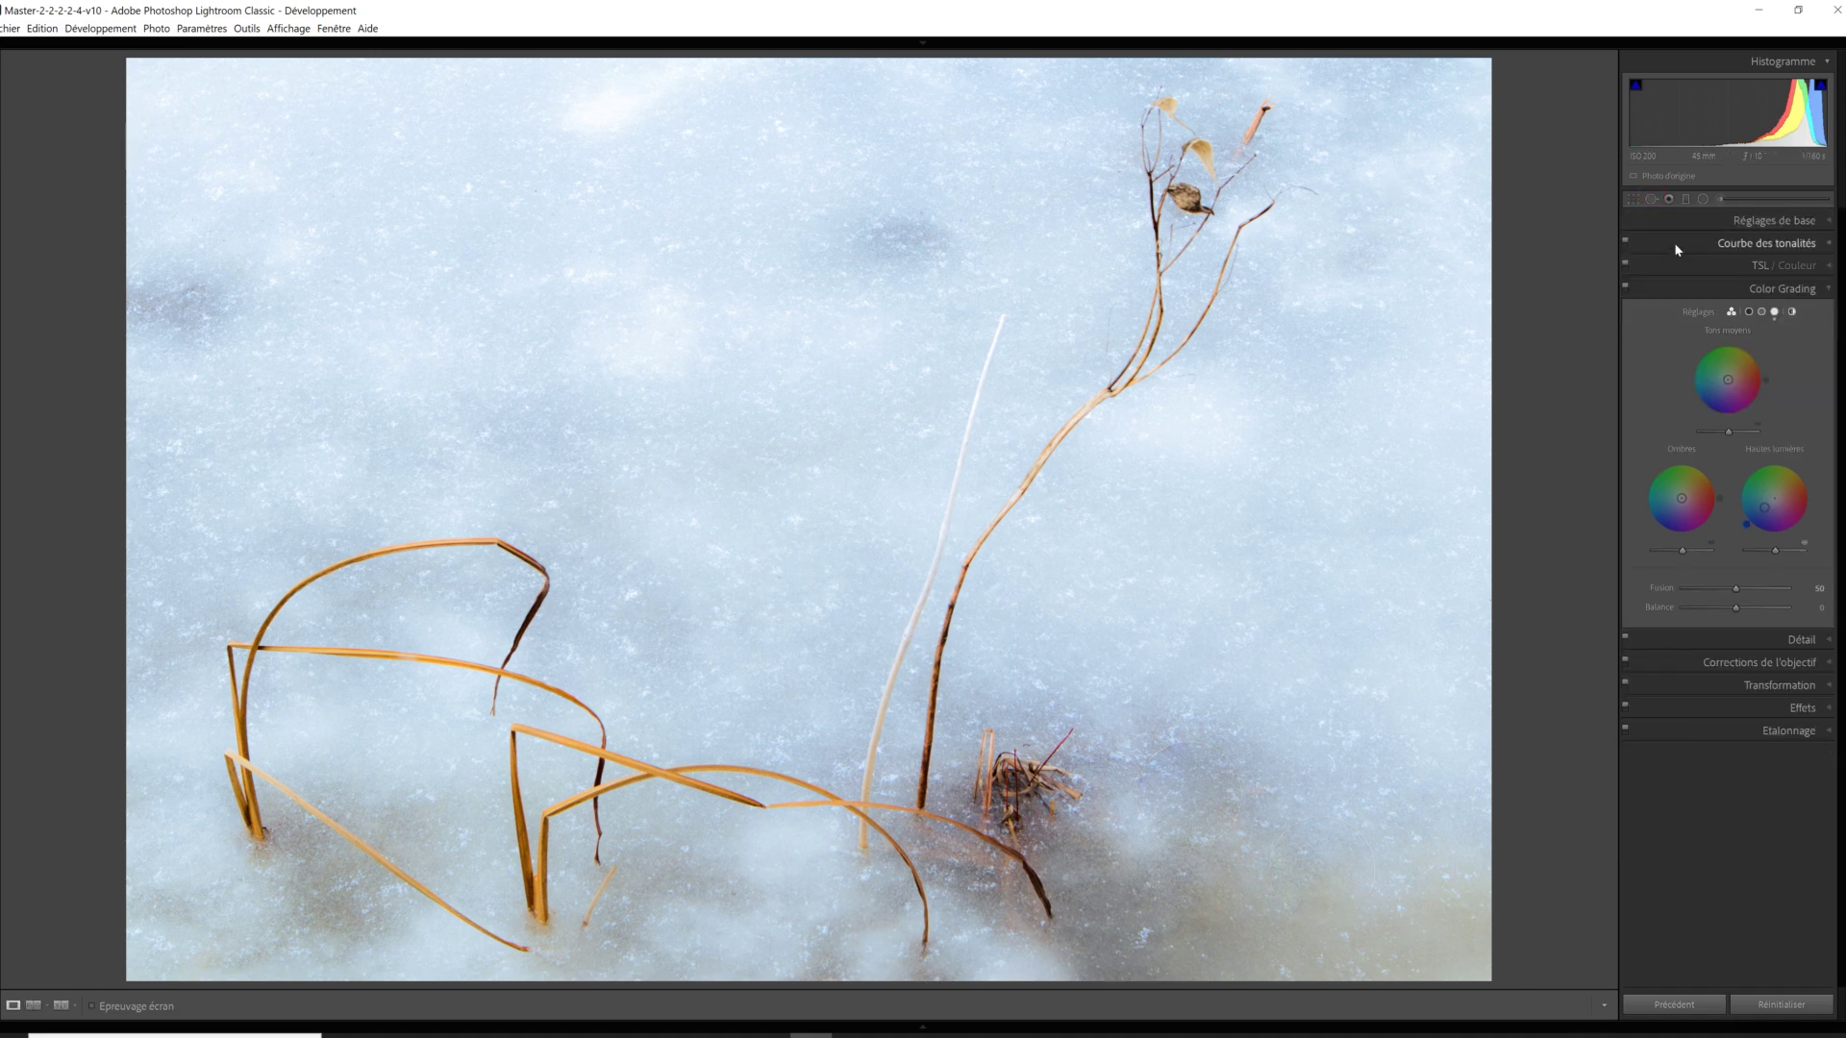
Remove the thick broken stem piece at the upper right of the plant with a spot removal brush of size 75.
{"action": "left_click", "coordinate": [1652, 199]}
{"action": "left_click_drag", "start_coordinate": [1774, 252], "coordinate": [1768, 250]}
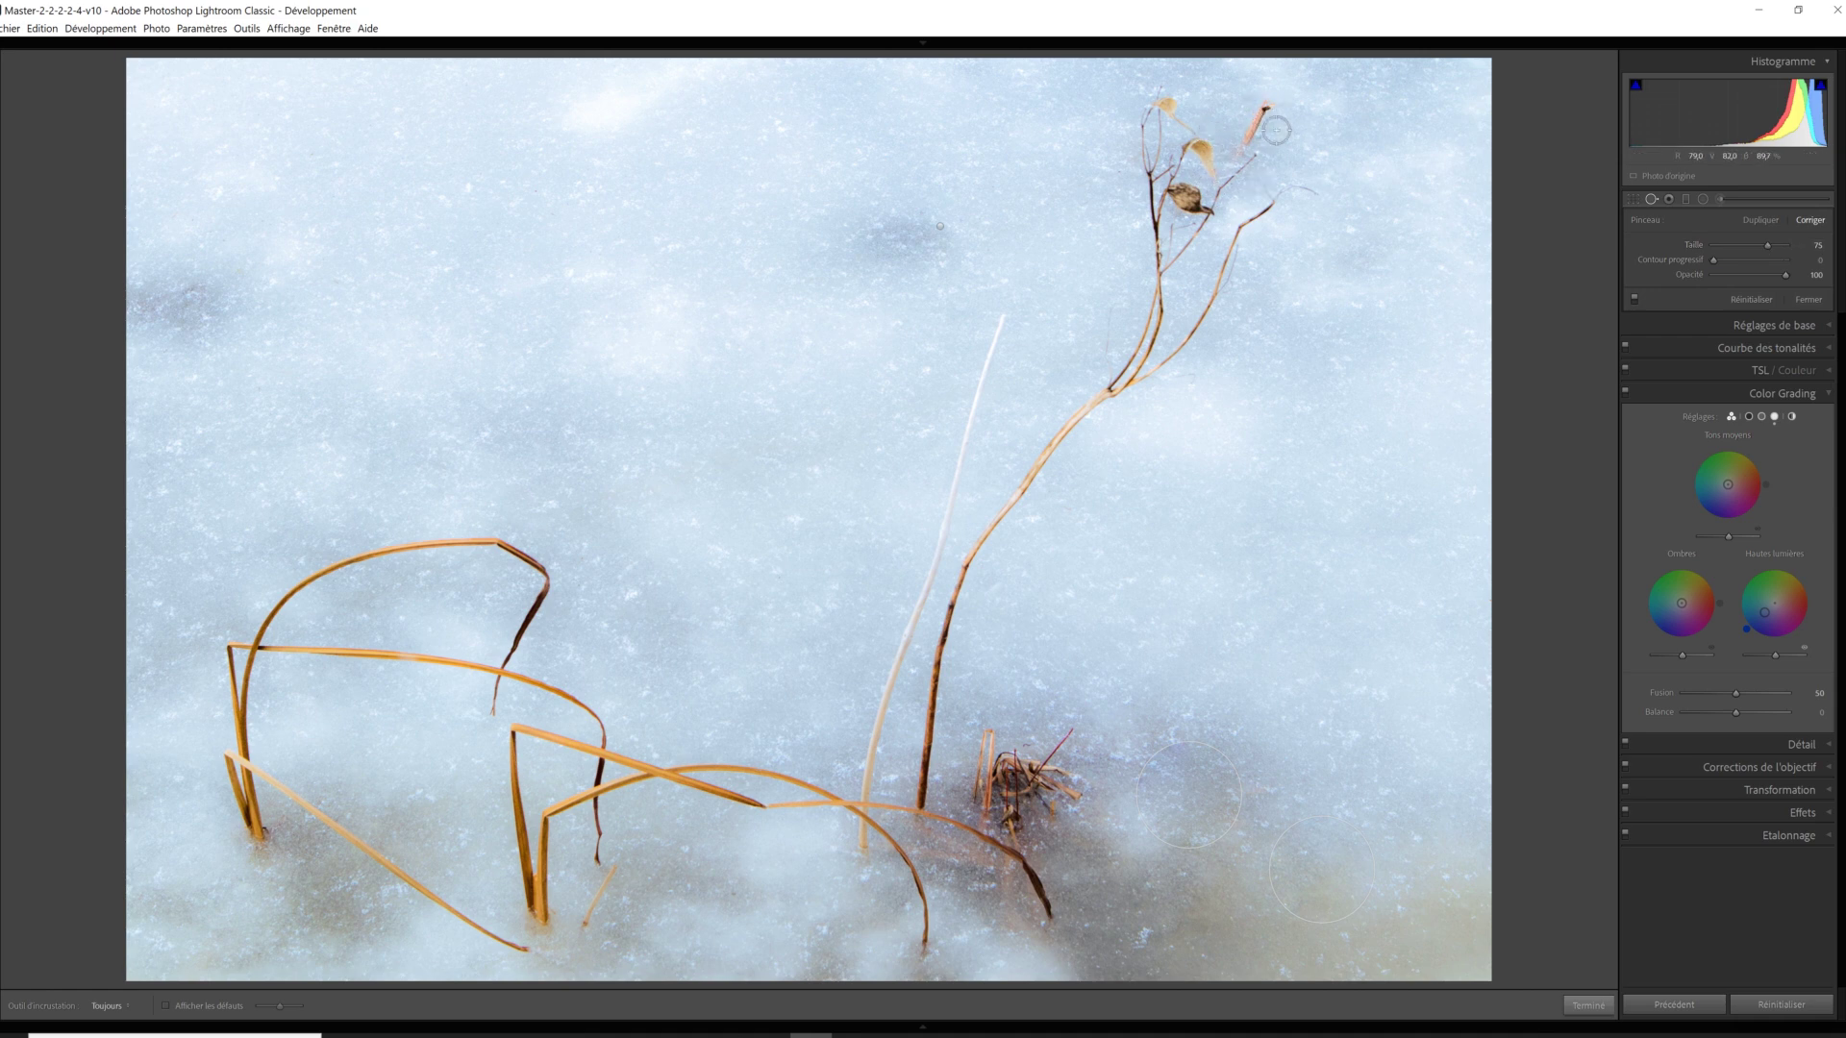
{"action": "left_click_drag", "start_coordinate": [1269, 106], "coordinate": [1245, 146]}
{"action": "key", "text": "q"}
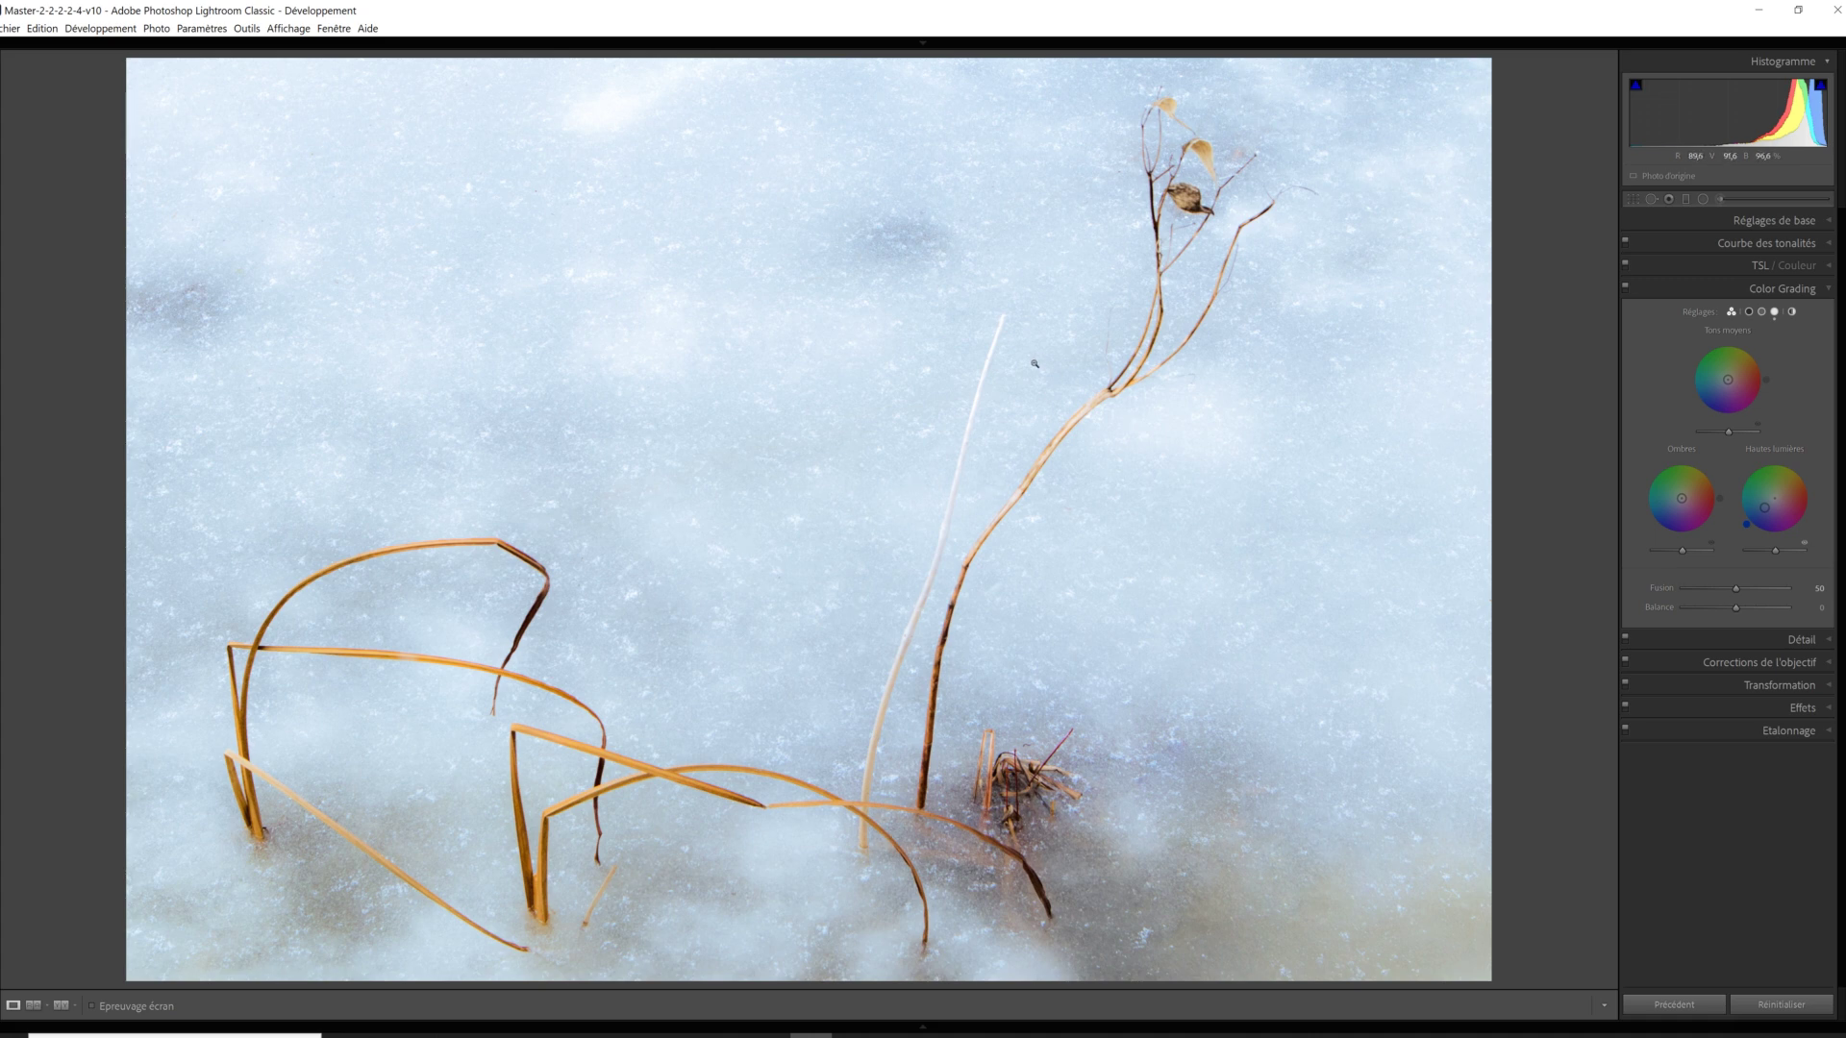
Enlarge the spot removal brush to 80 and correct the two dark patches in the upper part of the ice.
{"action": "left_click", "coordinate": [1651, 201]}
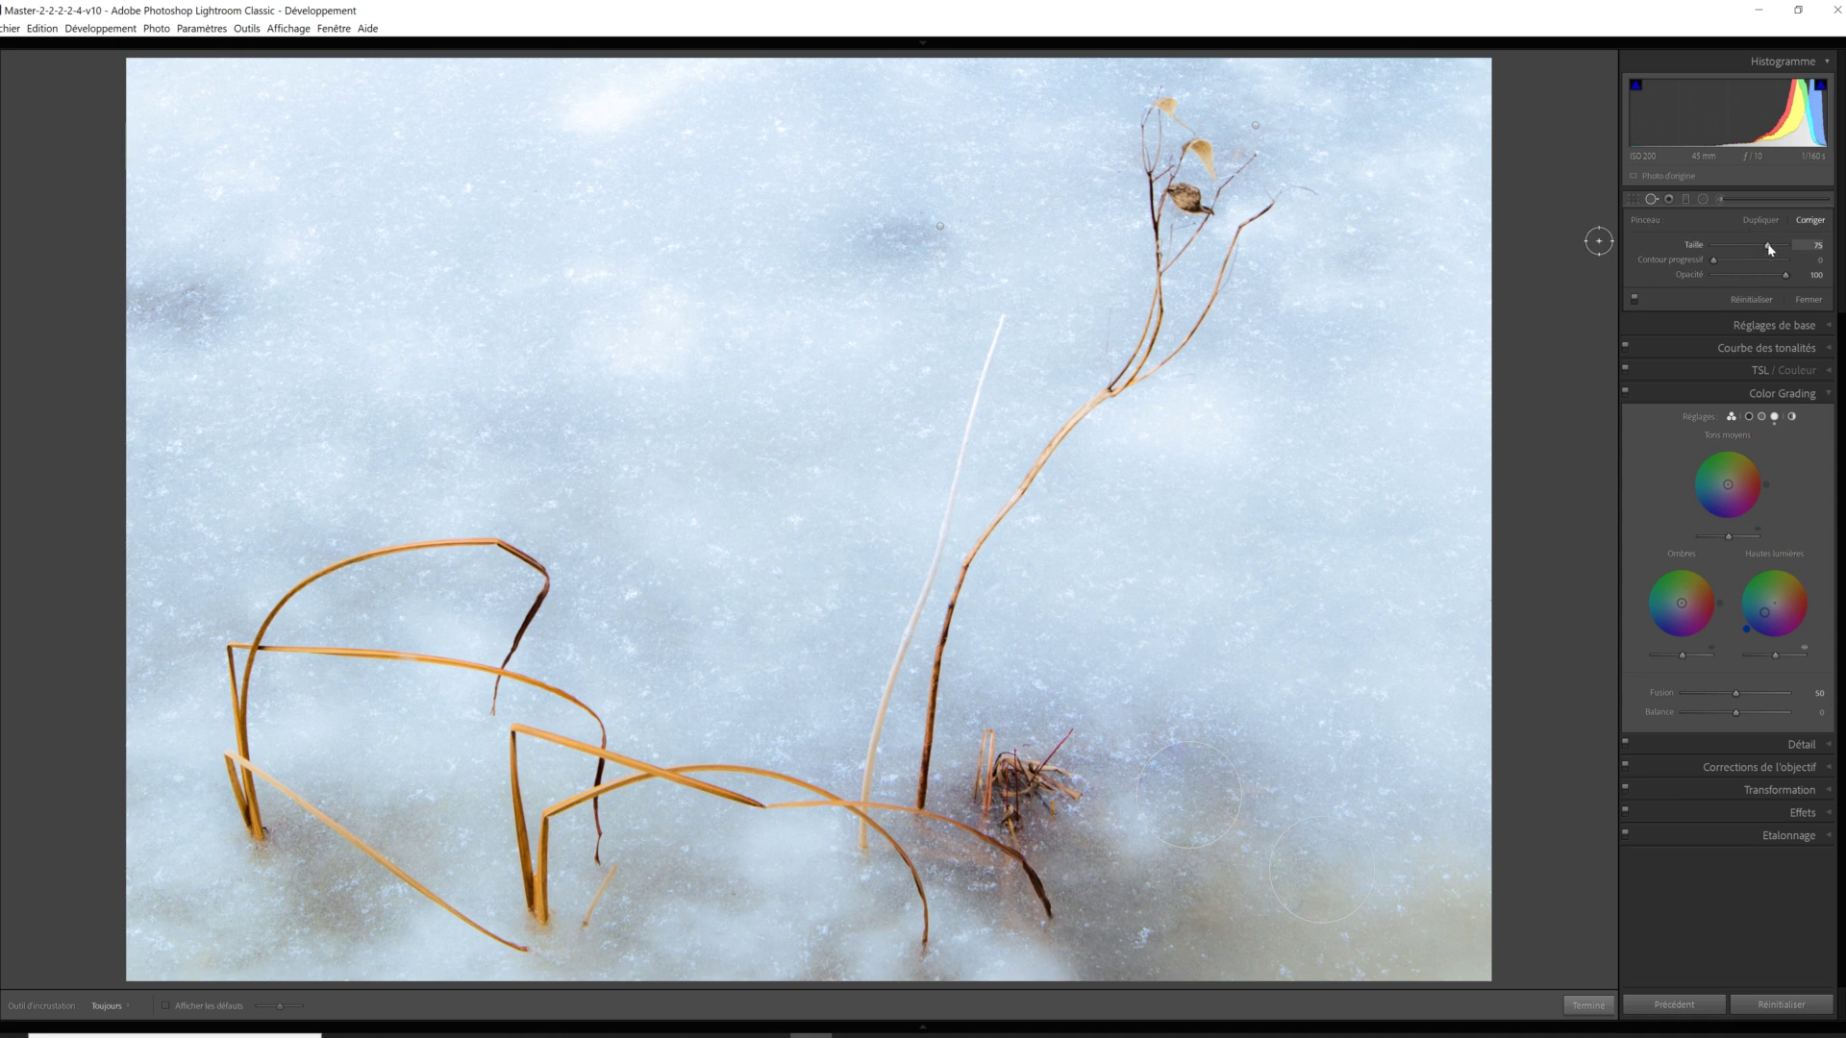
{"action": "left_click_drag", "start_coordinate": [1770, 249], "coordinate": [1773, 249]}
{"action": "left_click", "coordinate": [897, 237]}
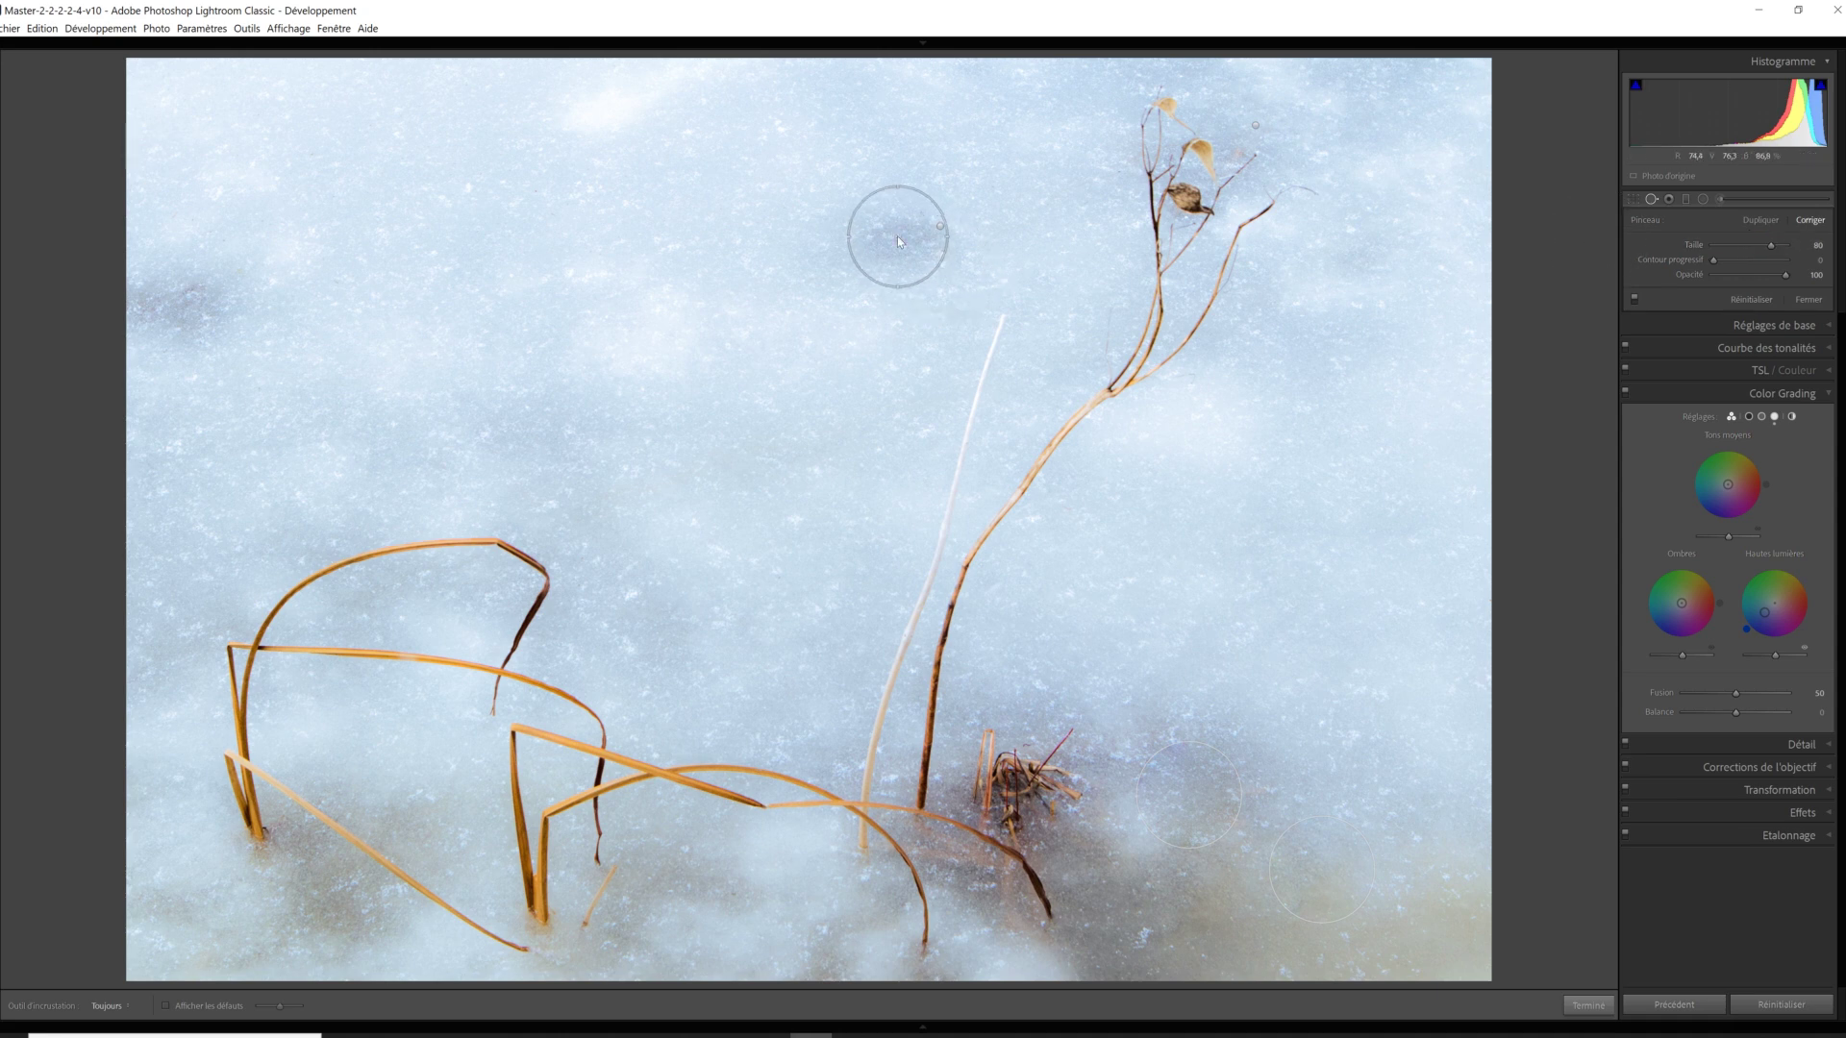
{"action": "left_click", "coordinate": [170, 311]}
{"action": "left_click_drag", "start_coordinate": [170, 312], "coordinate": [181, 303]}
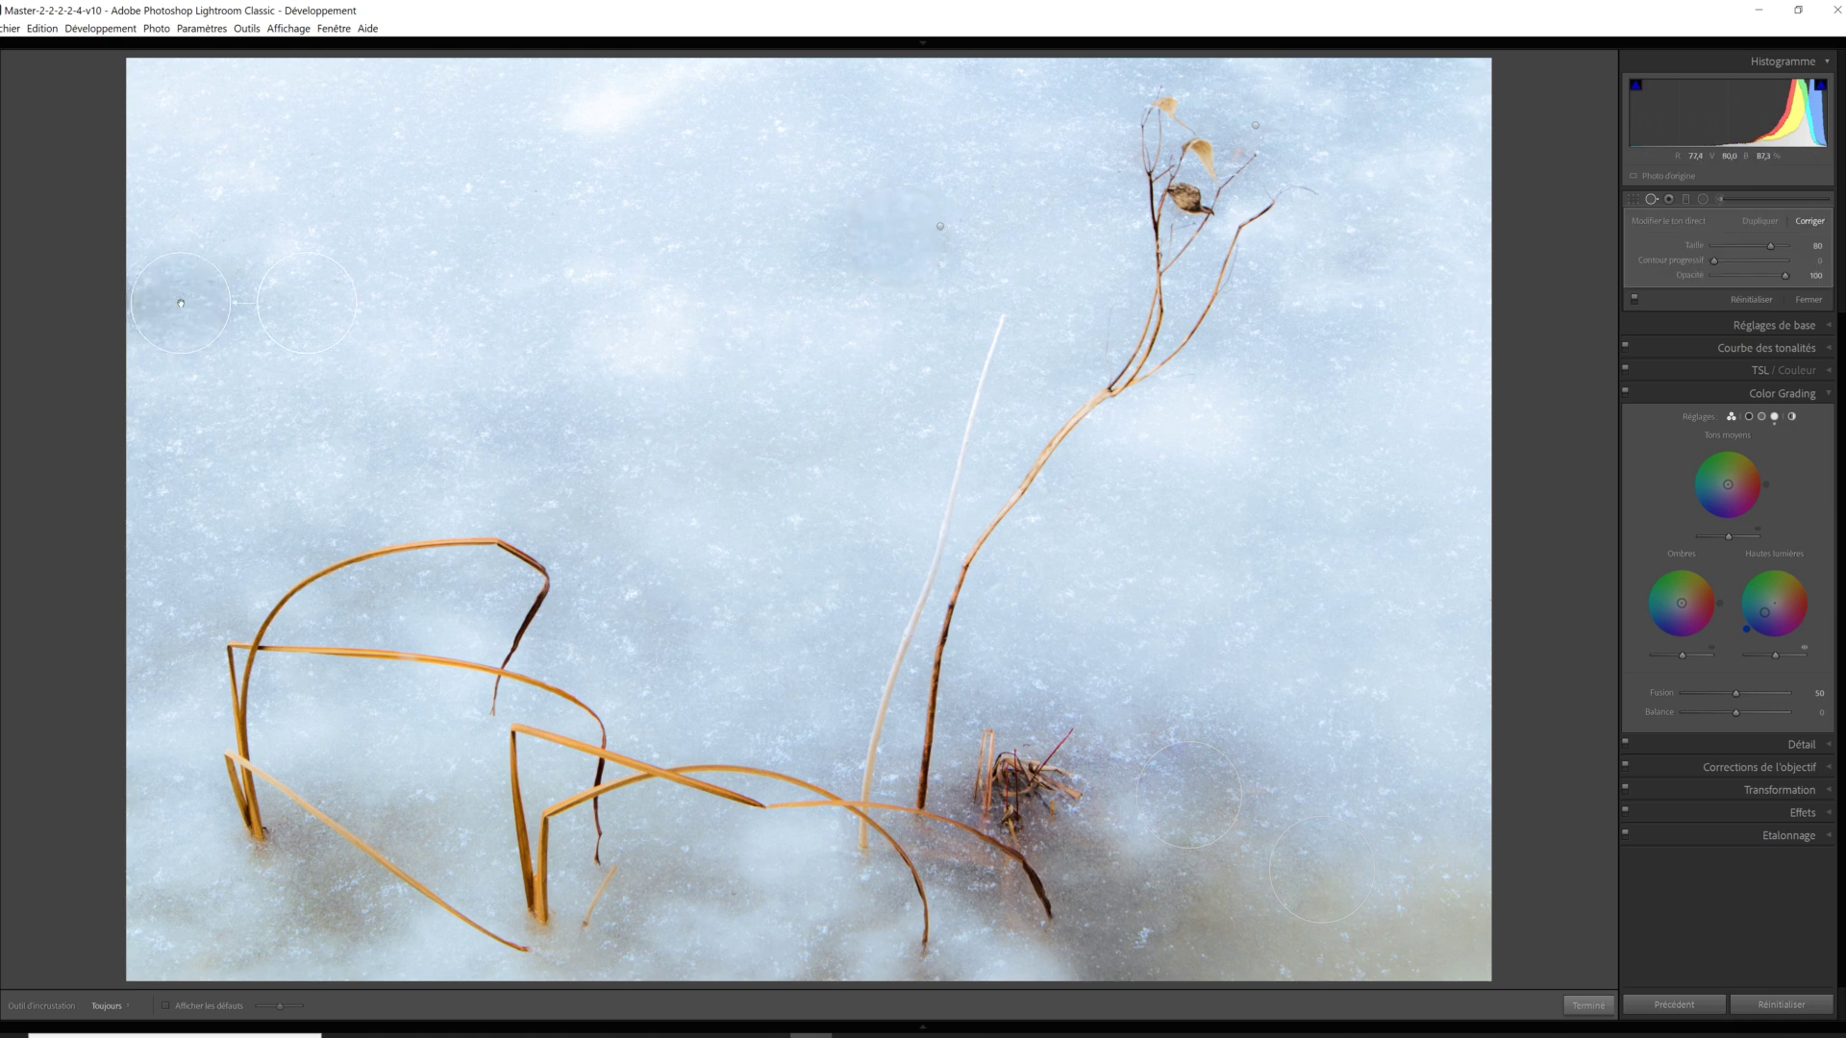
{"action": "key", "text": "q"}
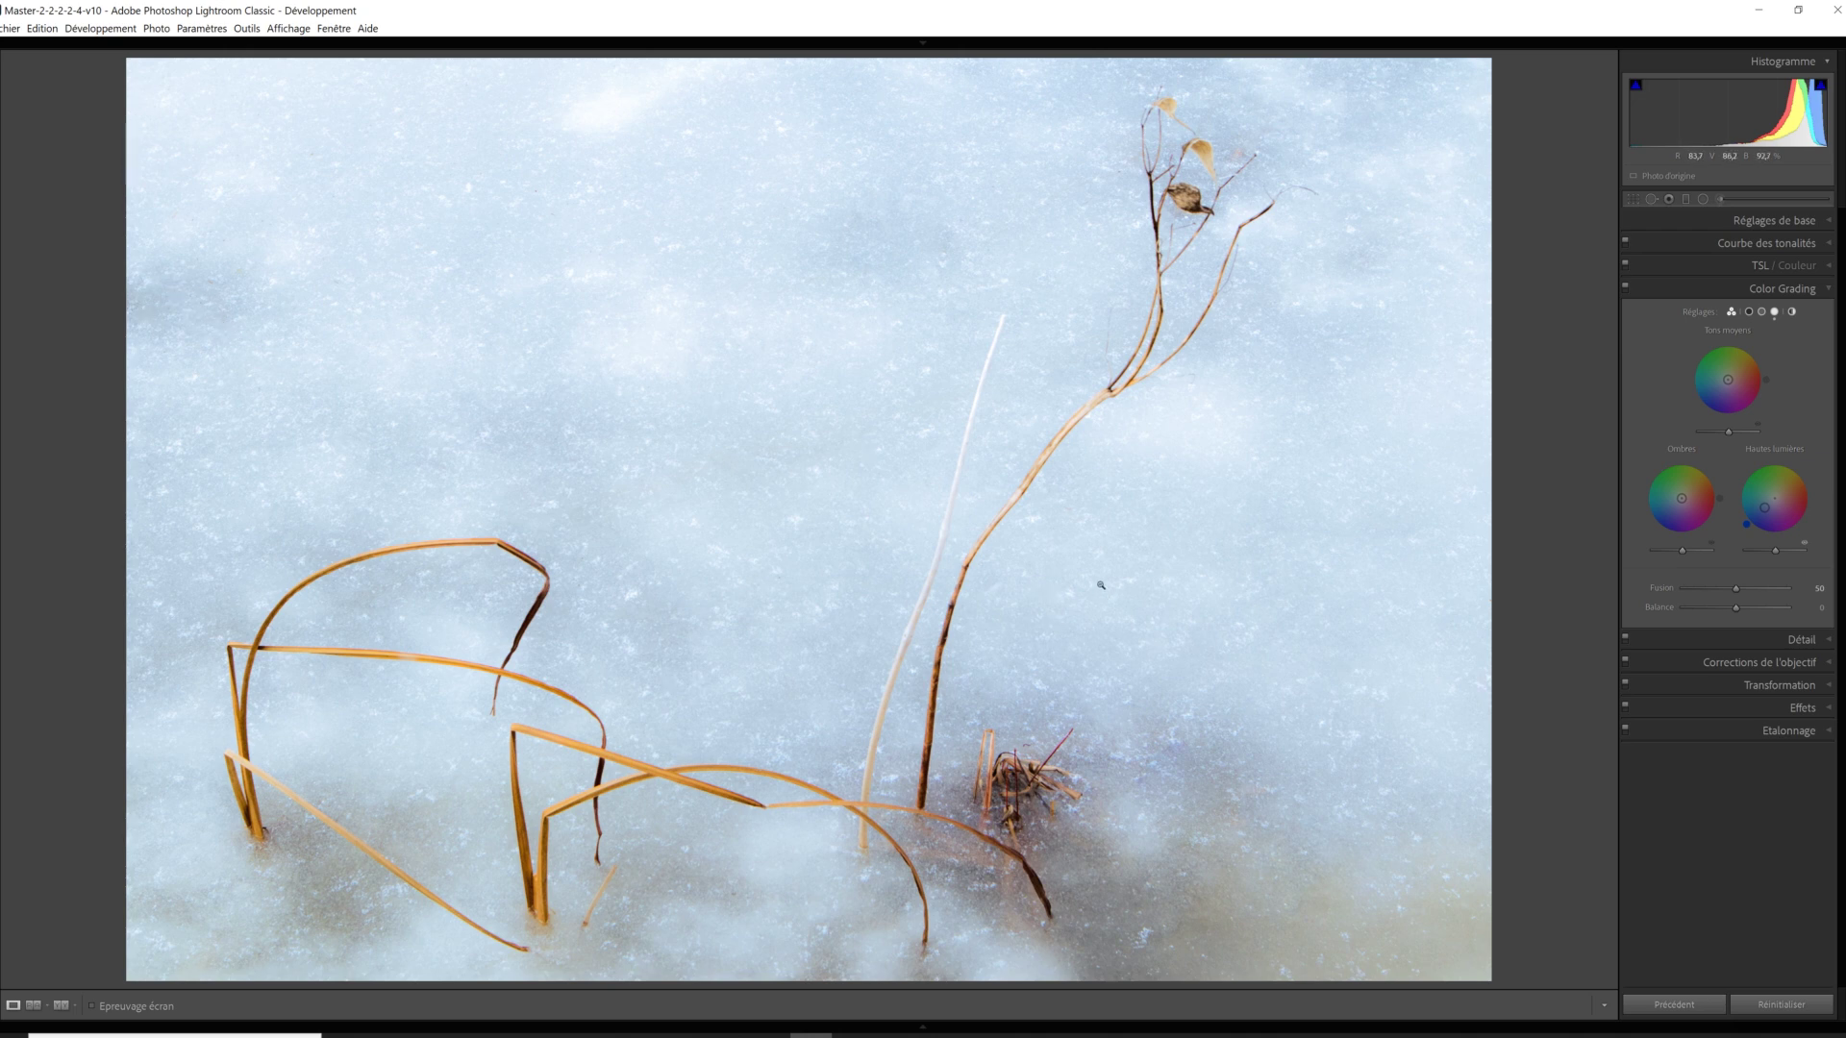
Sharpen the photo with an amount of about 71, detail of about 41 and masking of about 71.
{"action": "left_click", "coordinate": [1830, 640]}
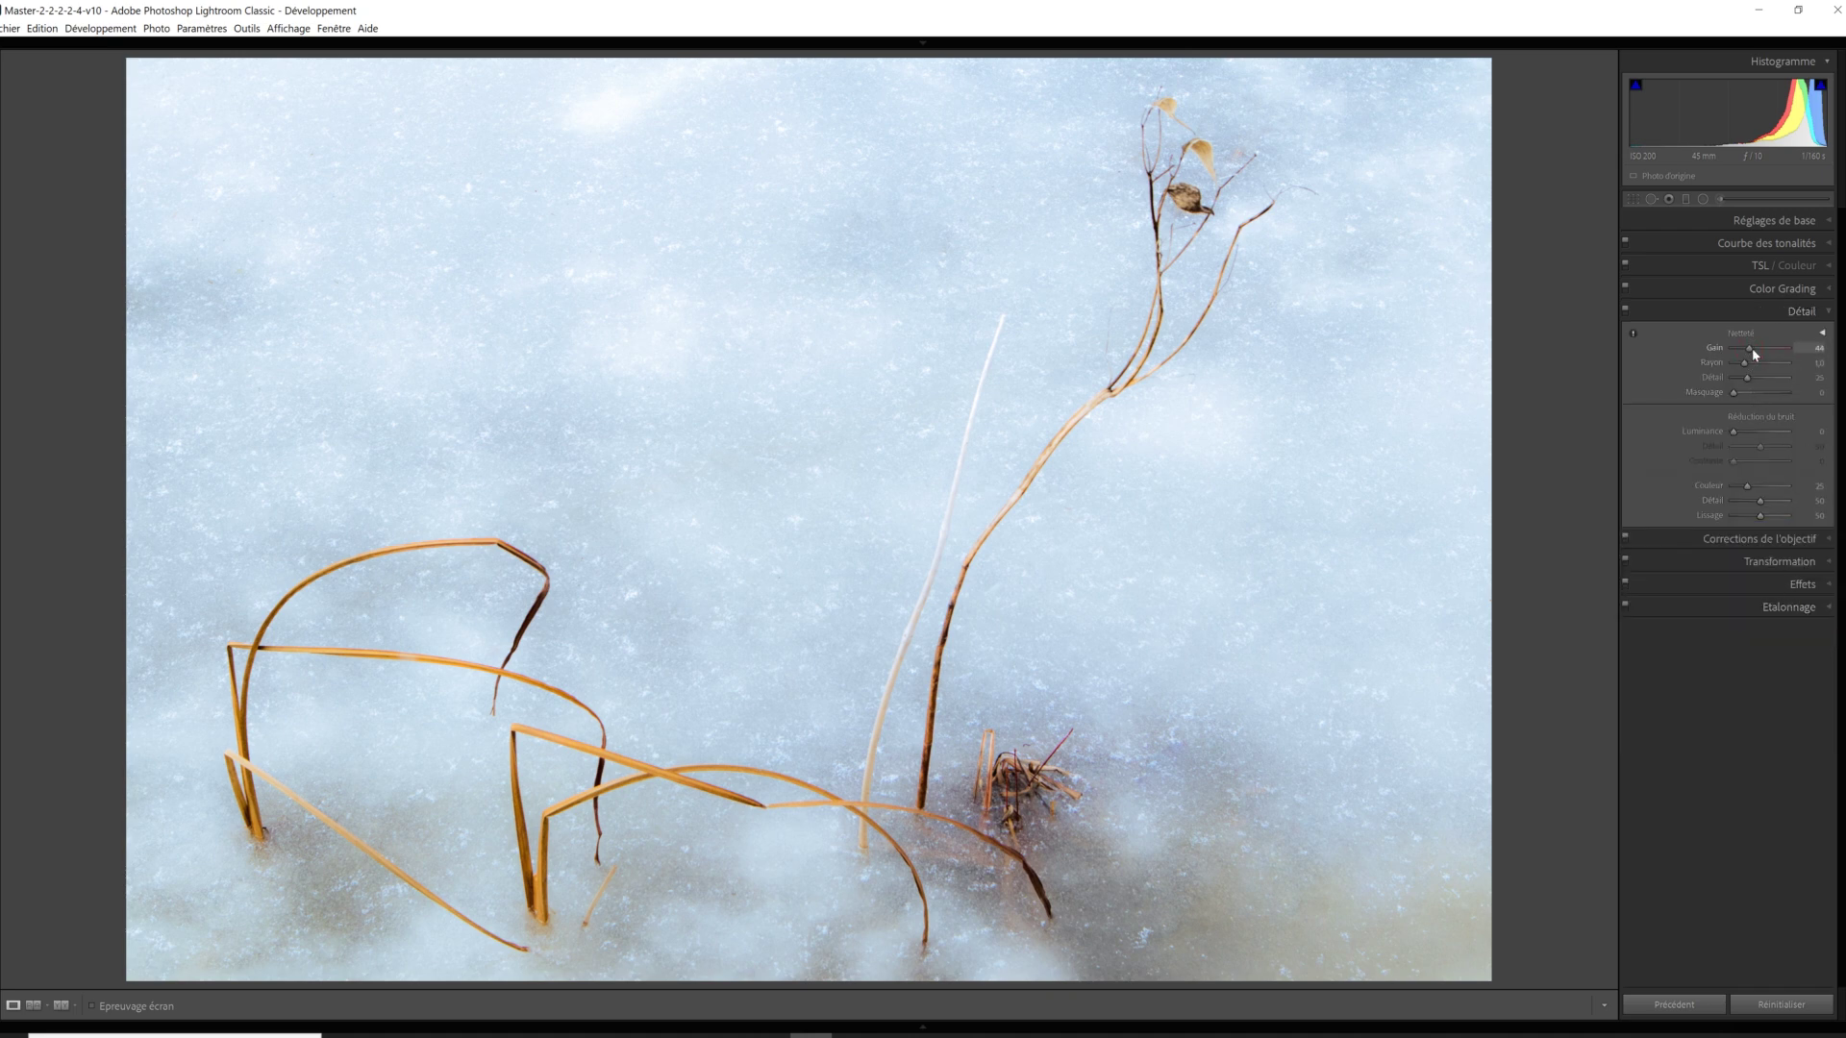
{"action": "left_click_drag", "start_coordinate": [1752, 350], "coordinate": [1755, 378]}
{"action": "left_click_drag", "start_coordinate": [1735, 398], "coordinate": [1768, 393]}
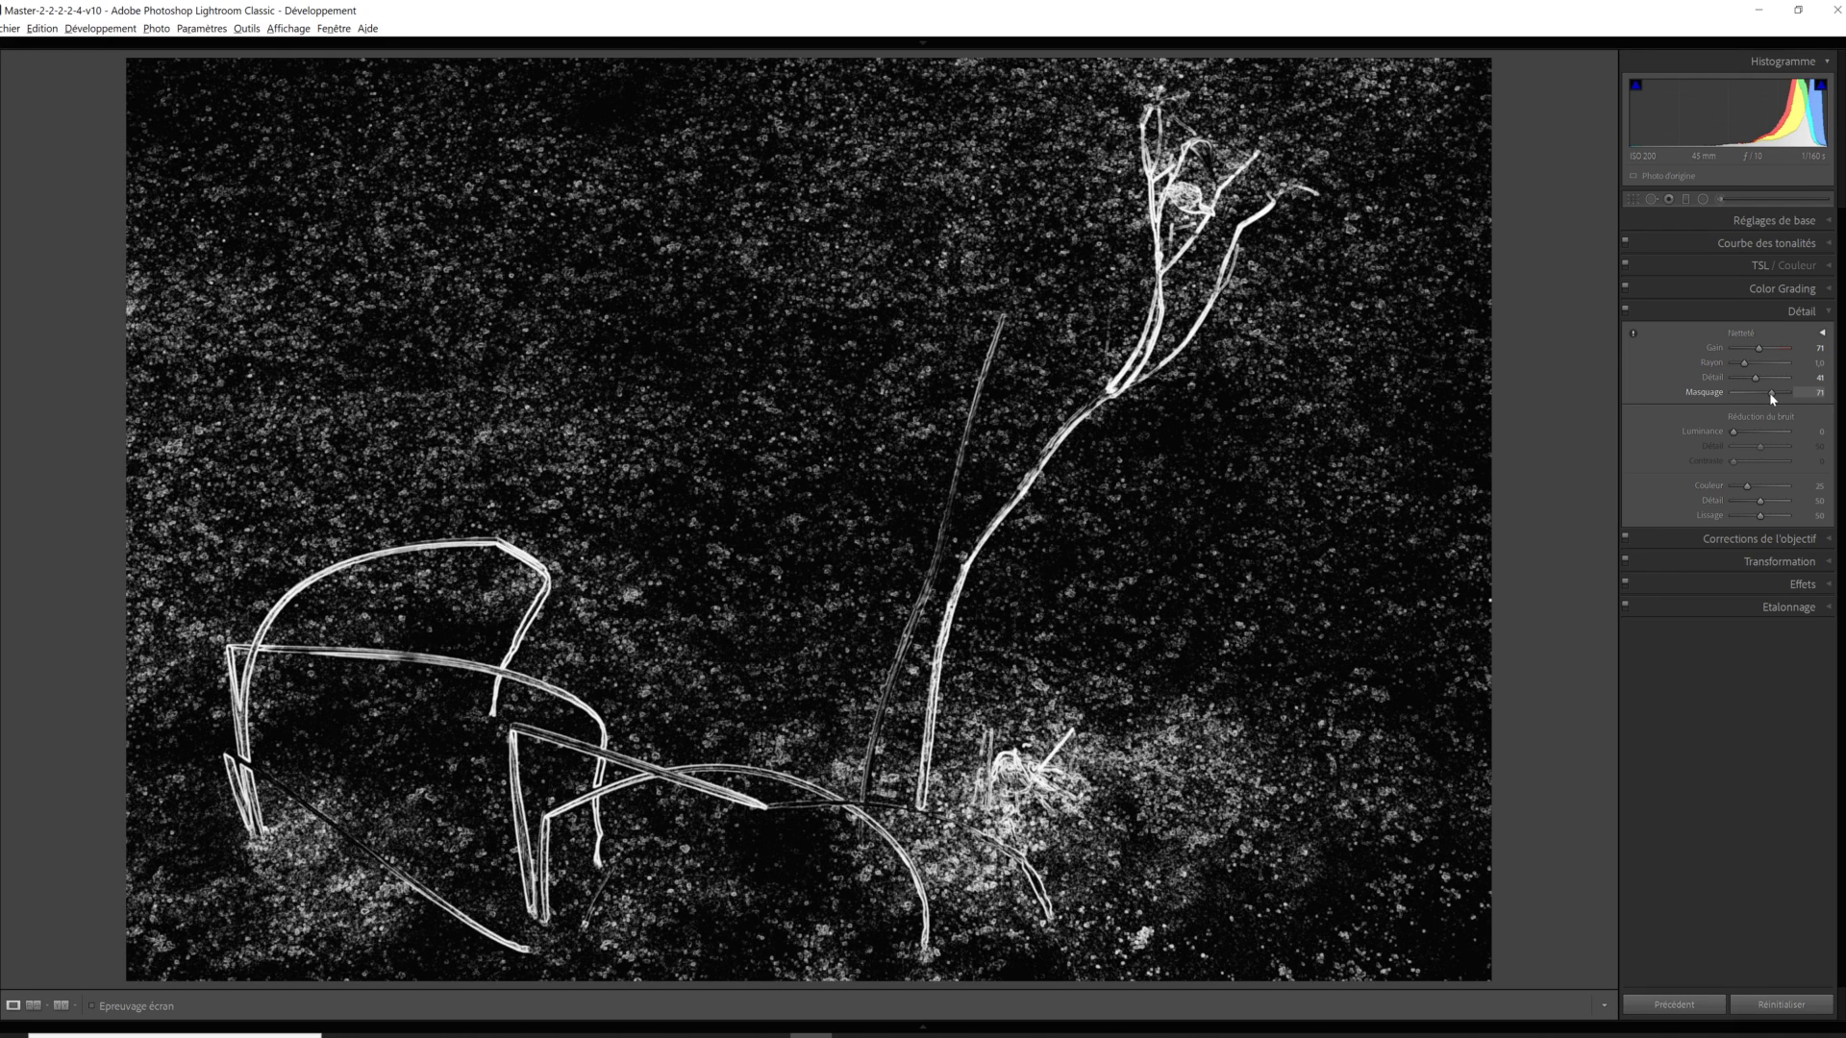
{"action": "left_click_drag", "start_coordinate": [1771, 395], "coordinate": [1772, 395]}
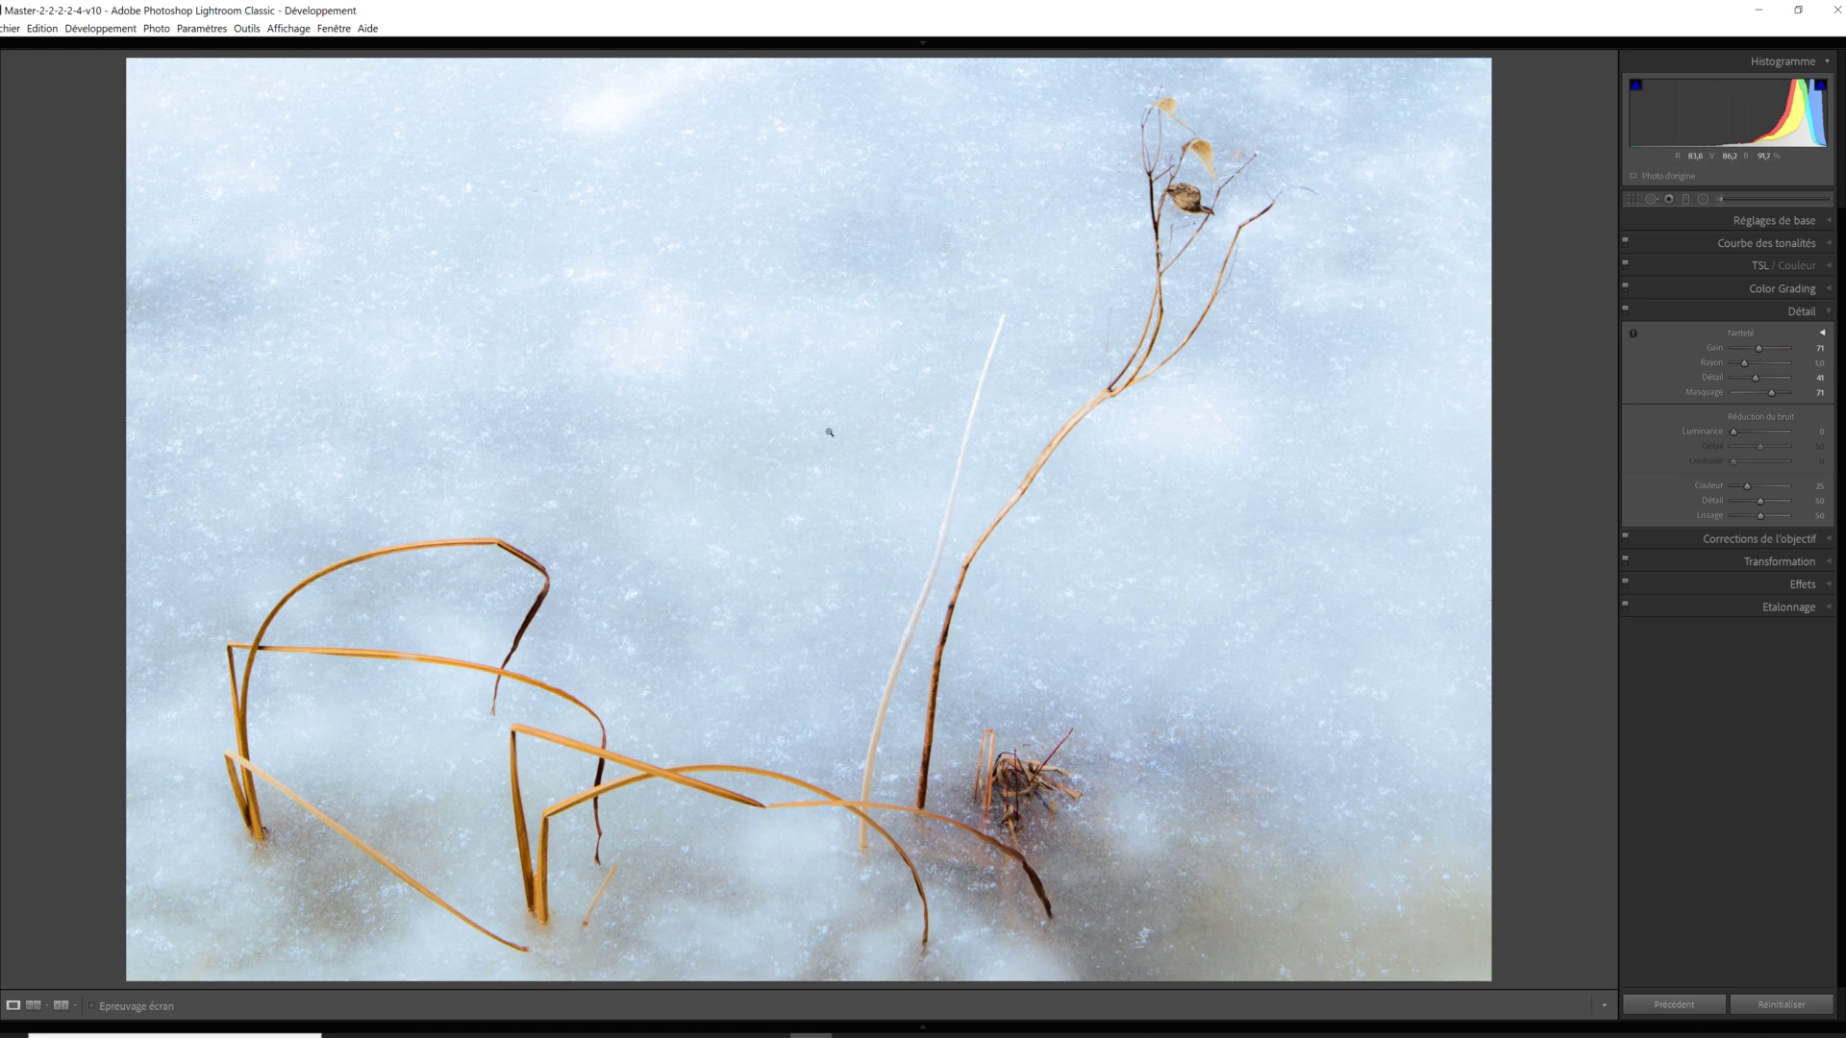
Compare the edited ice photo side by side with its original version, with the side panels hidden.
{"action": "key", "text": "y"}
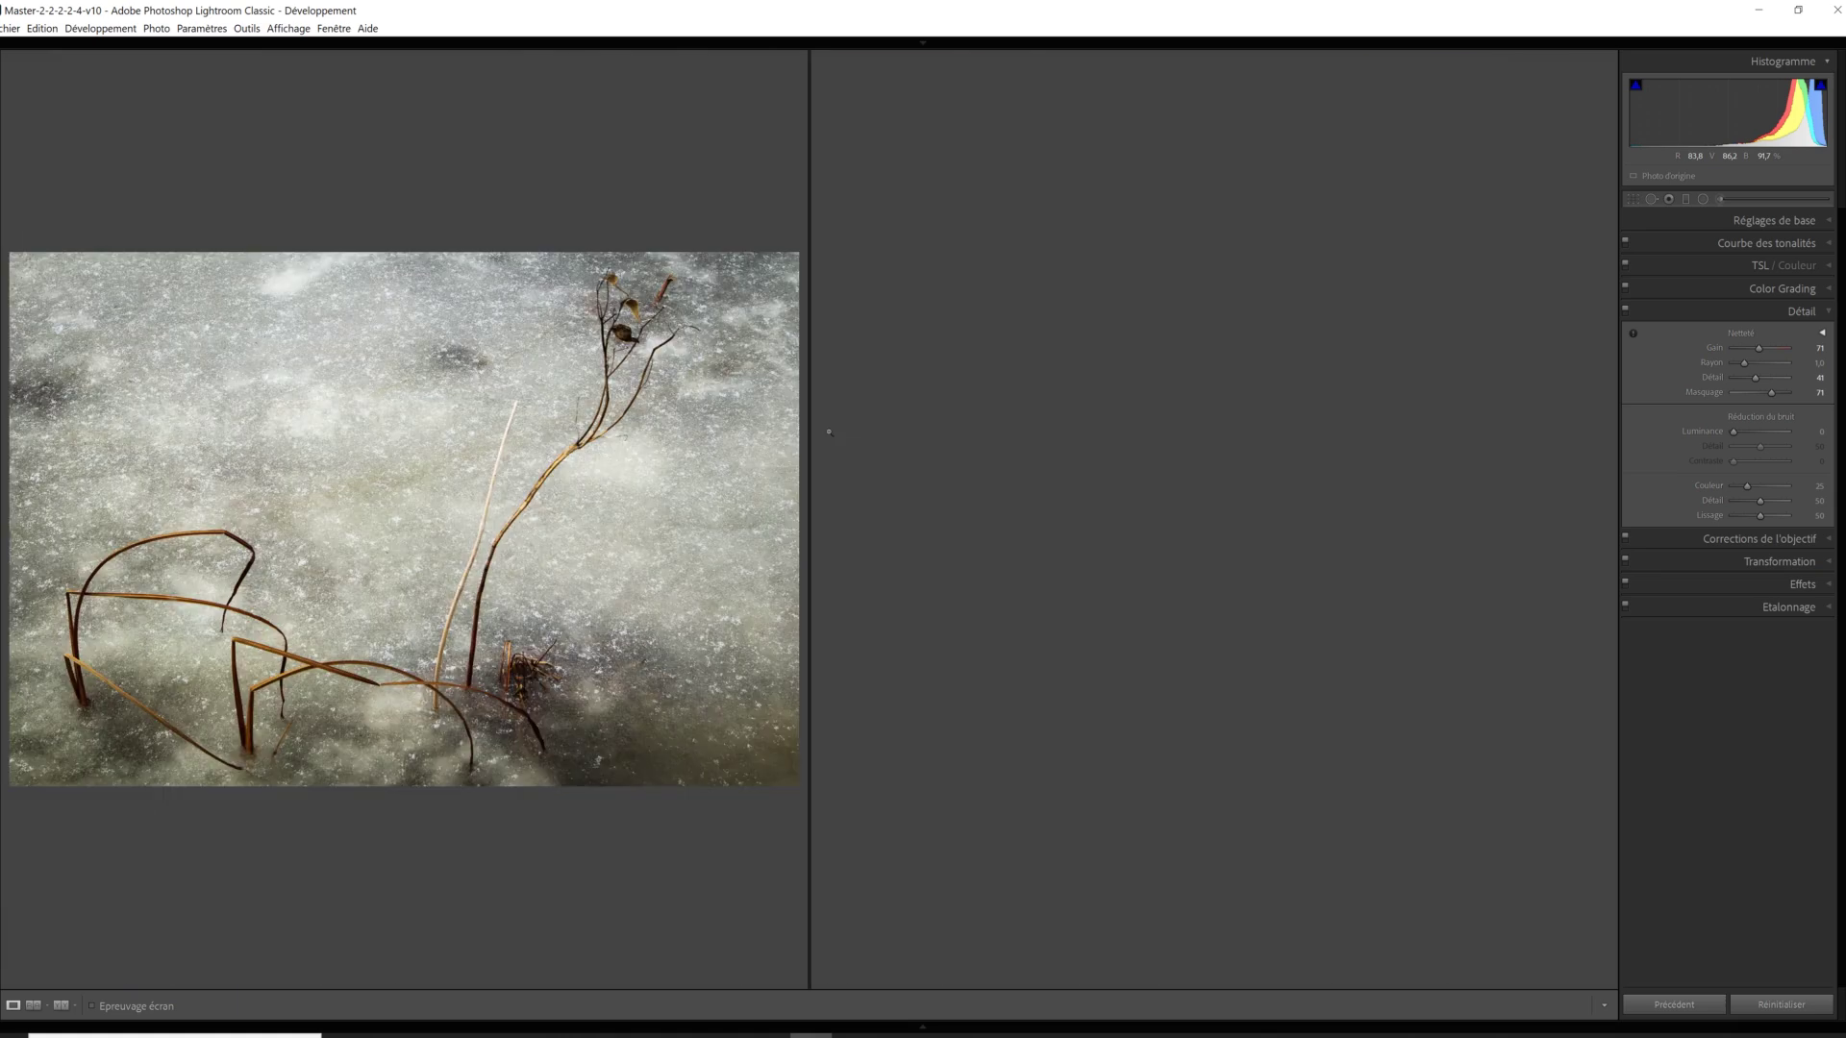
{"action": "key", "text": "y"}
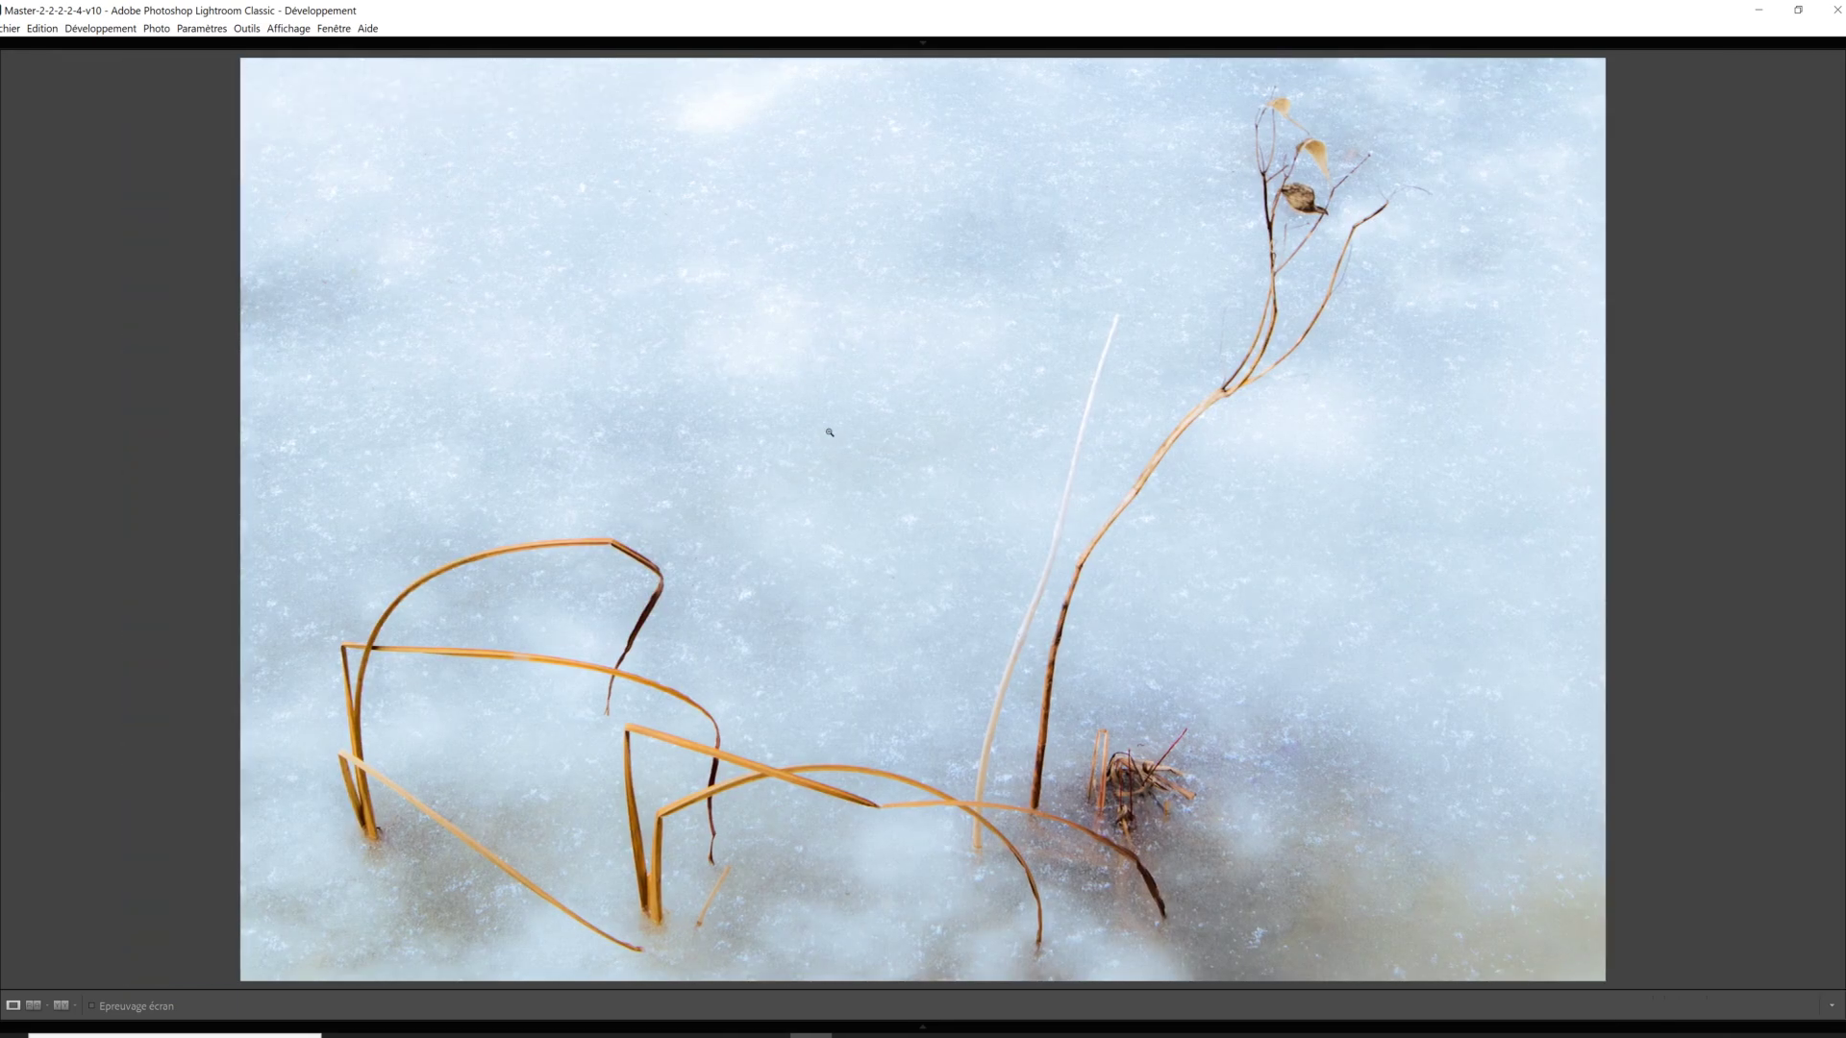
{"action": "key", "text": "shift+y"}
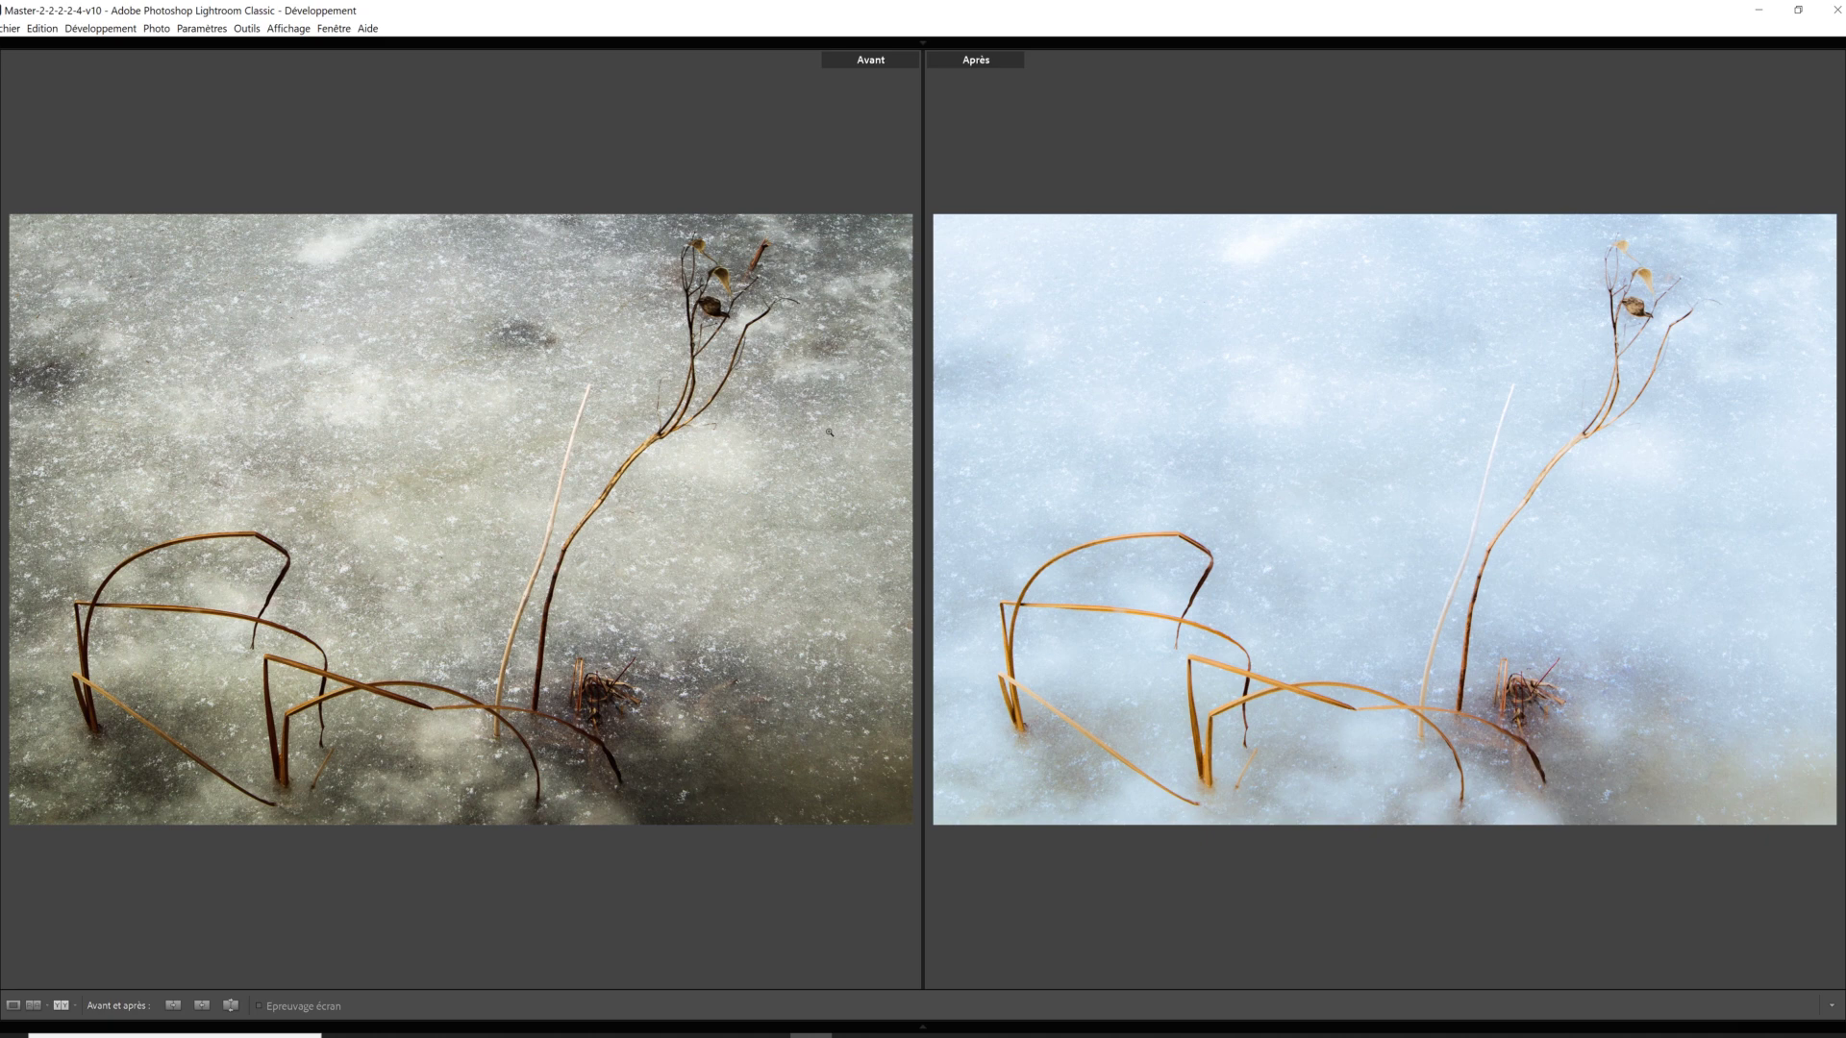
{"action": "key", "text": "y"}
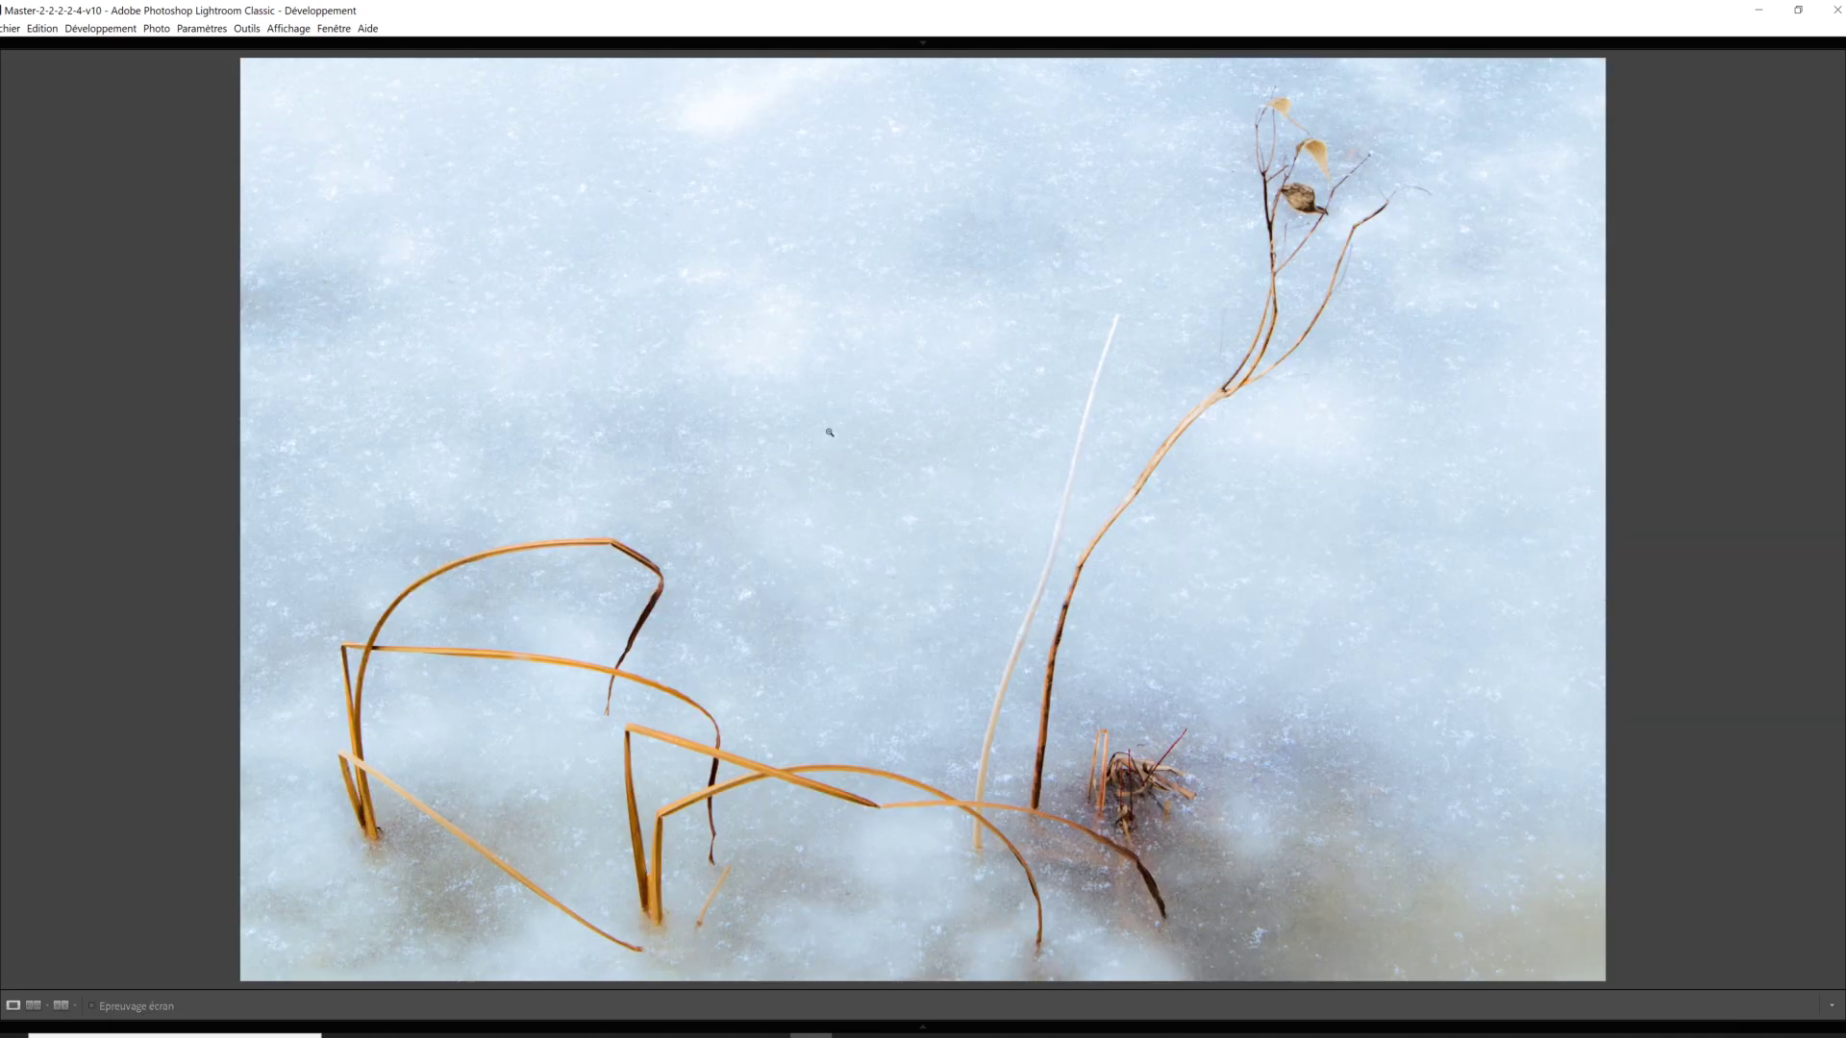